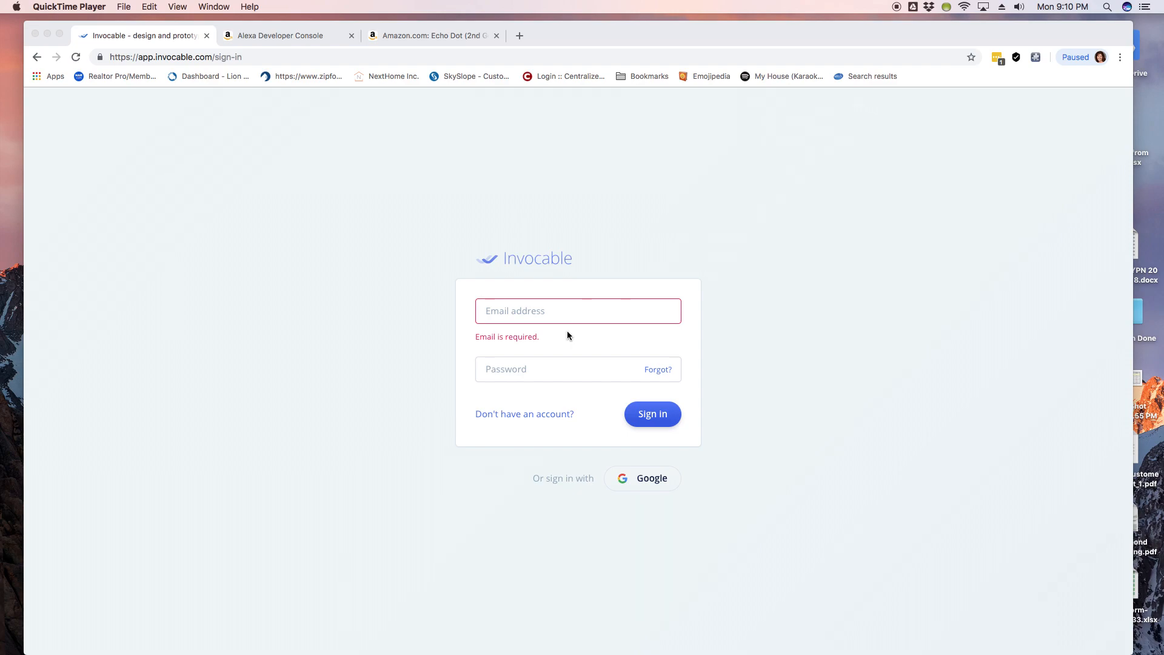
Step: Bring up the Amazon Echo Dot (2nd Generation) product page in Chrome
{"action": "left_click", "coordinate": [463, 38]}
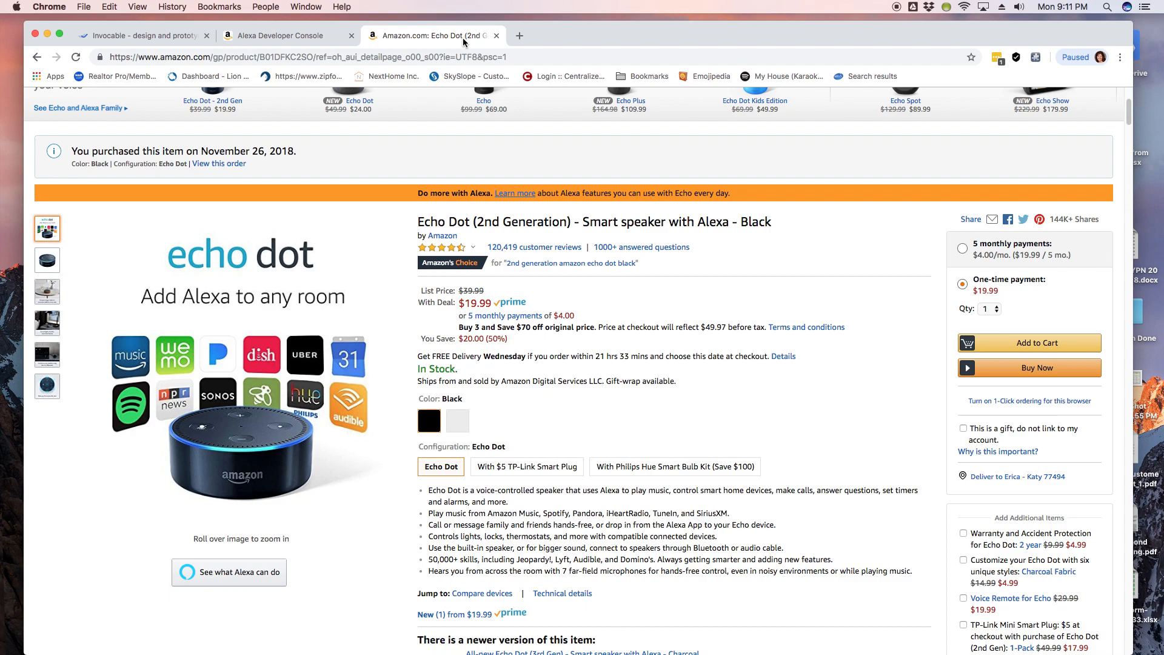
Step: Close the Amazon Echo Dot tab and switch back to the Invocable tab
{"action": "left_click", "coordinate": [497, 37]}
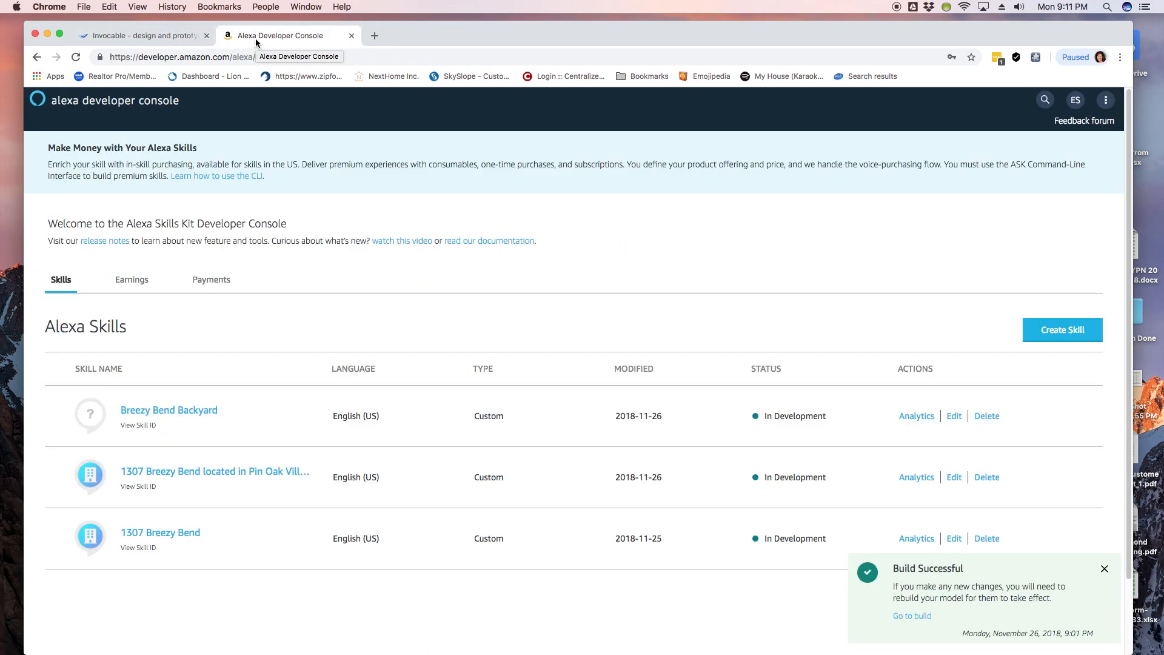
{"action": "left_click", "coordinate": [178, 42]}
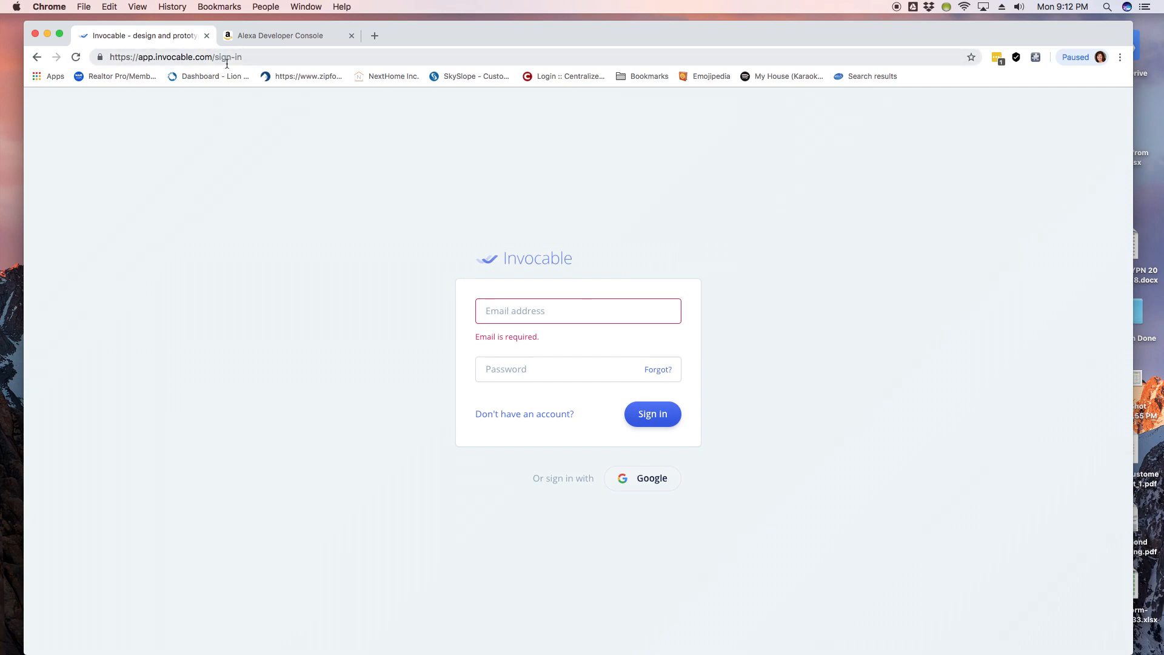
Step: Sign out of the Alexa developer account, sign back in, and return to the Invocable tab
{"action": "left_click", "coordinate": [270, 44]}
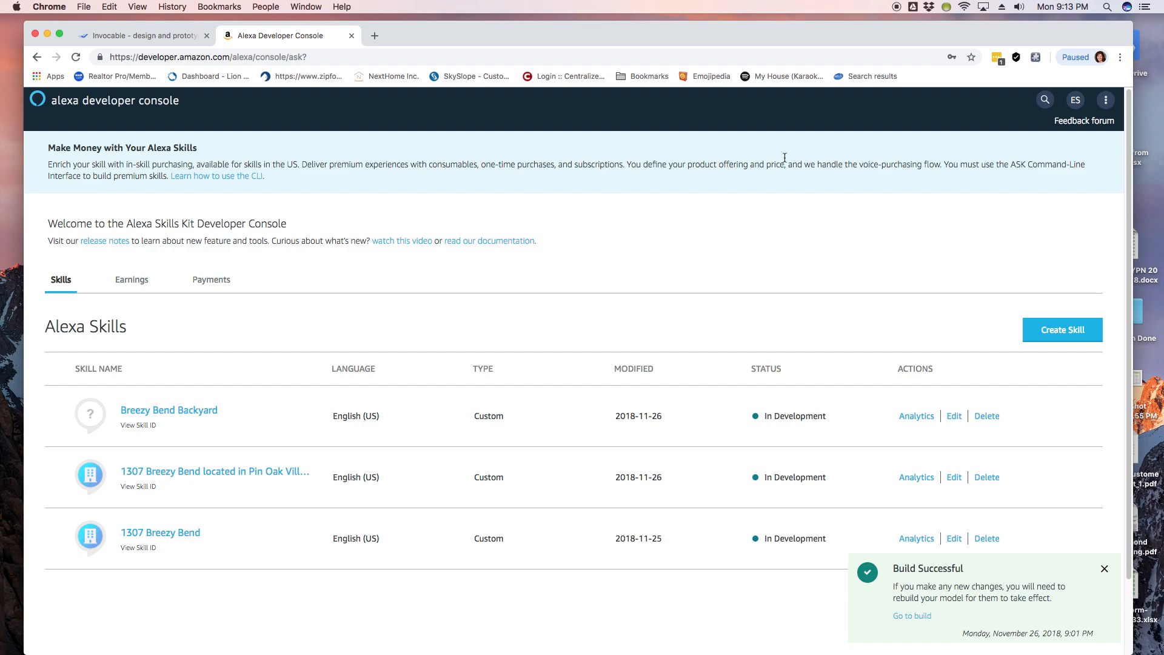
{"action": "left_click", "coordinate": [1076, 100]}
{"action": "left_click", "coordinate": [1044, 192]}
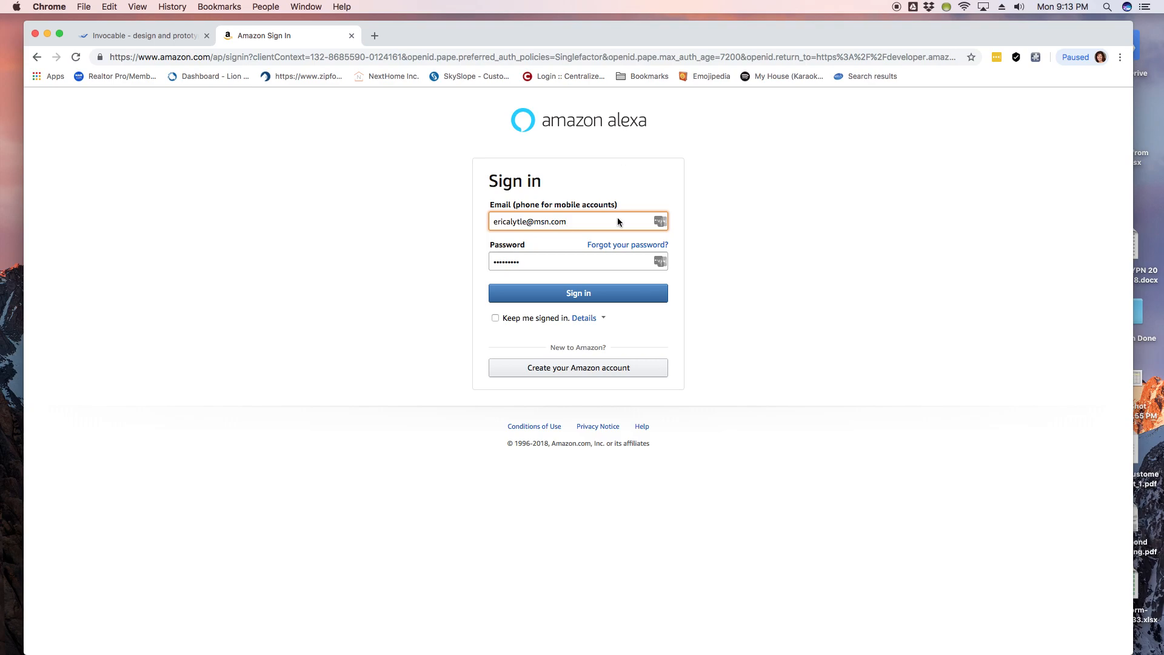
{"action": "left_click", "coordinate": [600, 299]}
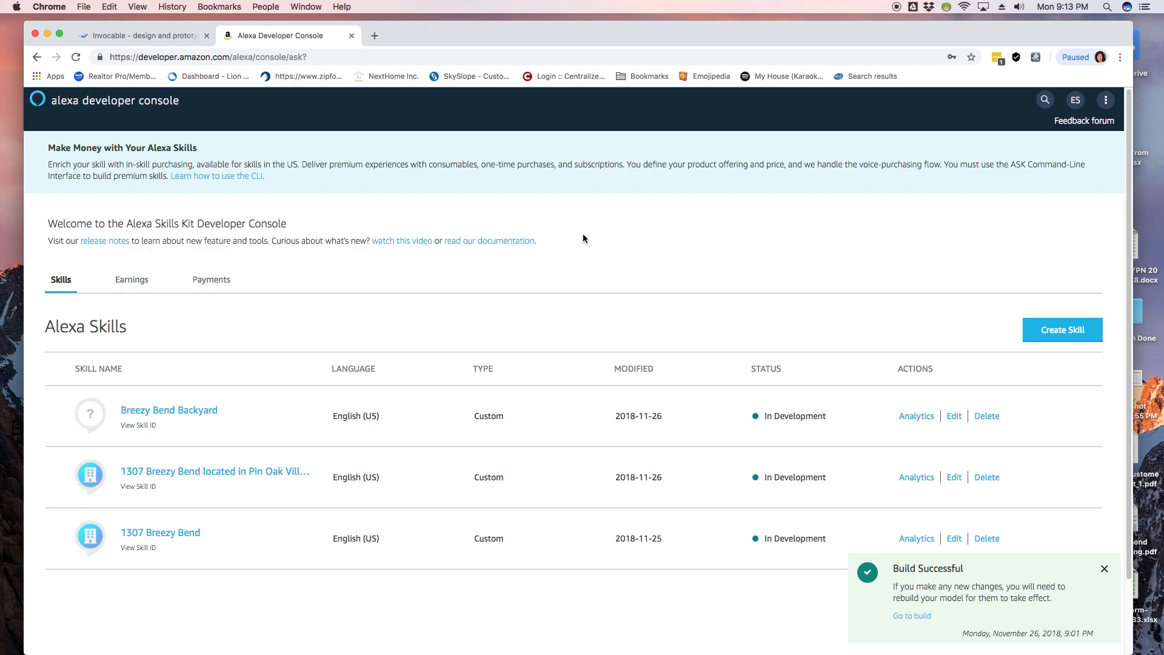
{"action": "left_click", "coordinate": [155, 42]}
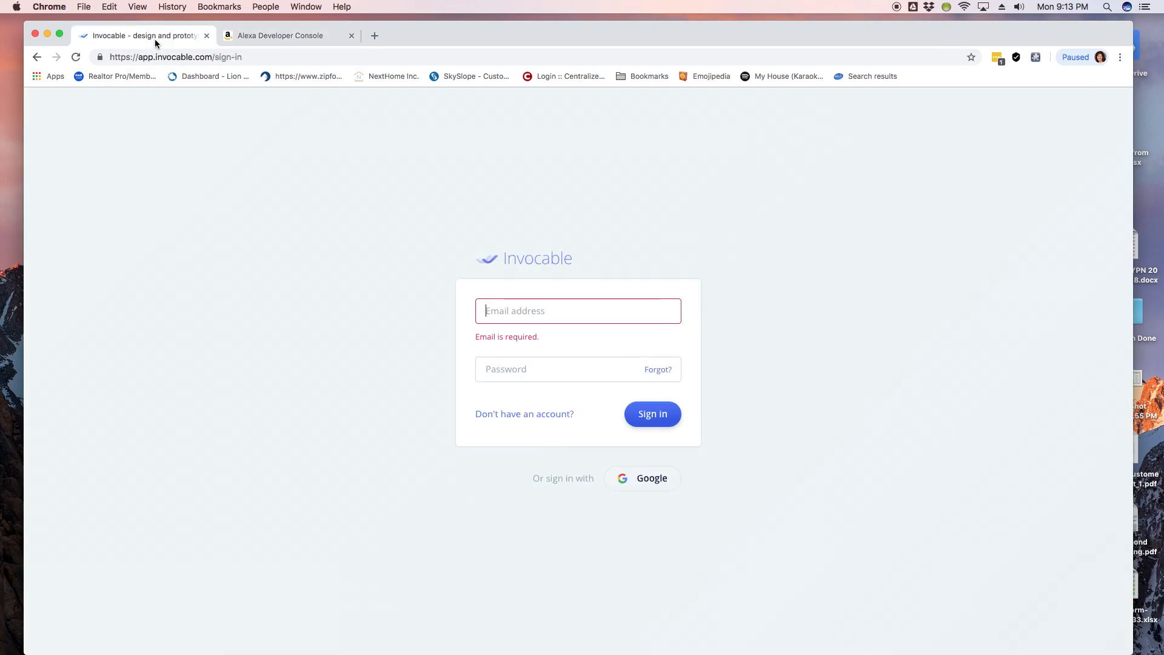
Step: Visit Invocable's home and pricing pages, then sign in with the autofilled credentials
{"action": "left_click", "coordinate": [458, 260]}
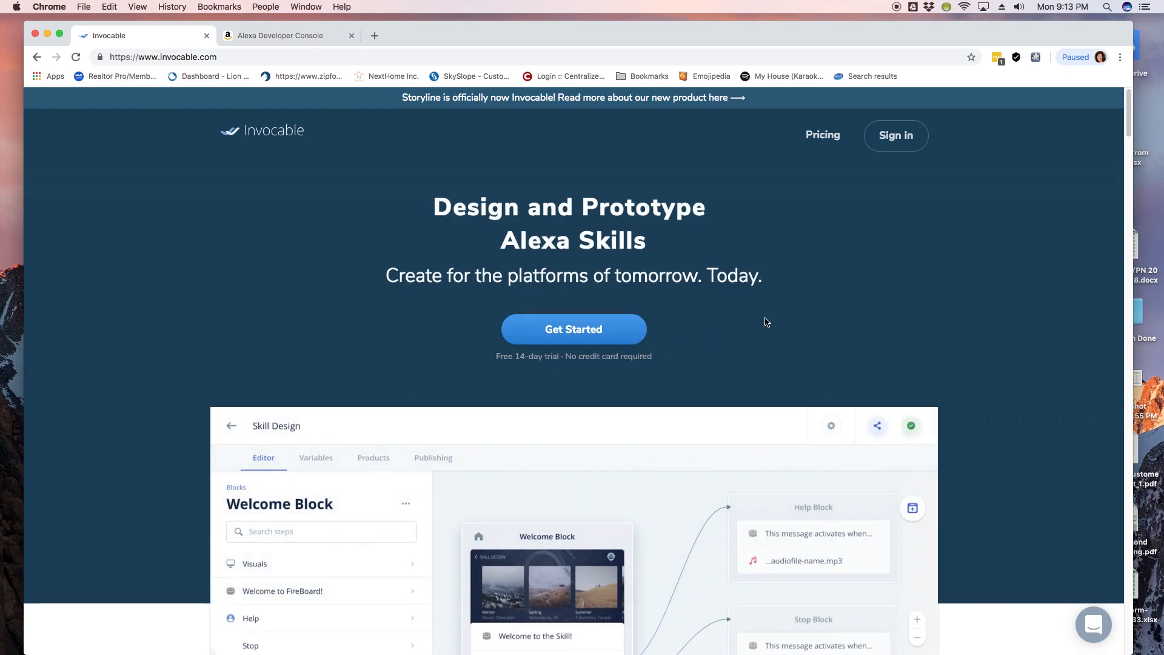
{"action": "left_click", "coordinate": [828, 144]}
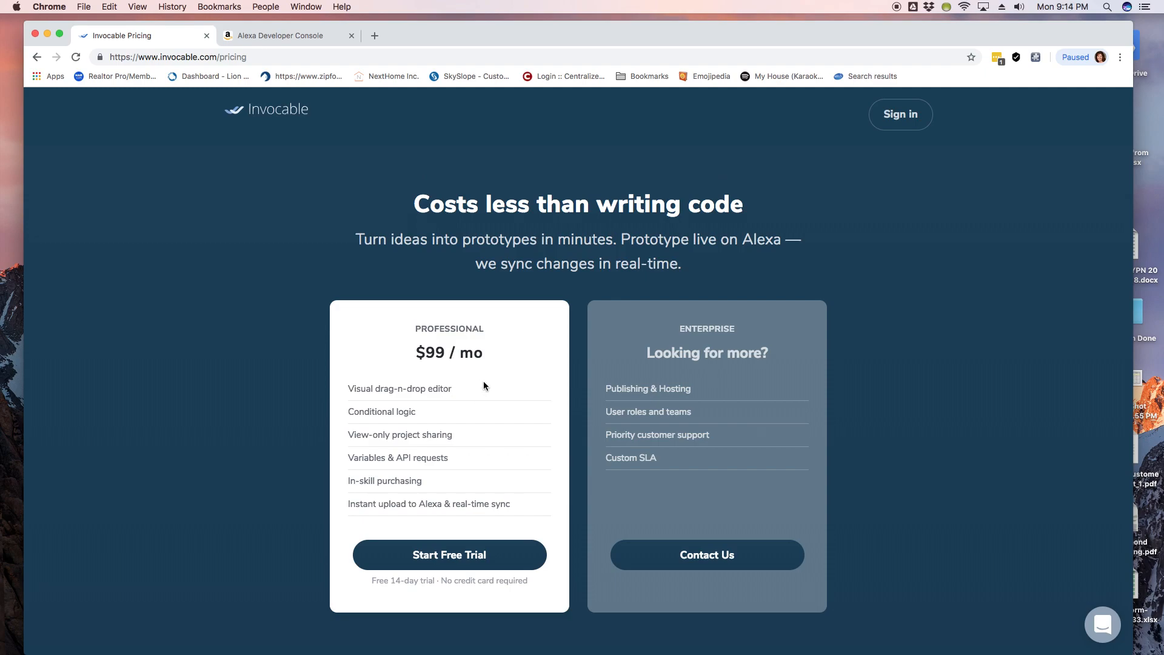
{"action": "left_click", "coordinate": [883, 118]}
{"action": "left_click", "coordinate": [650, 409]}
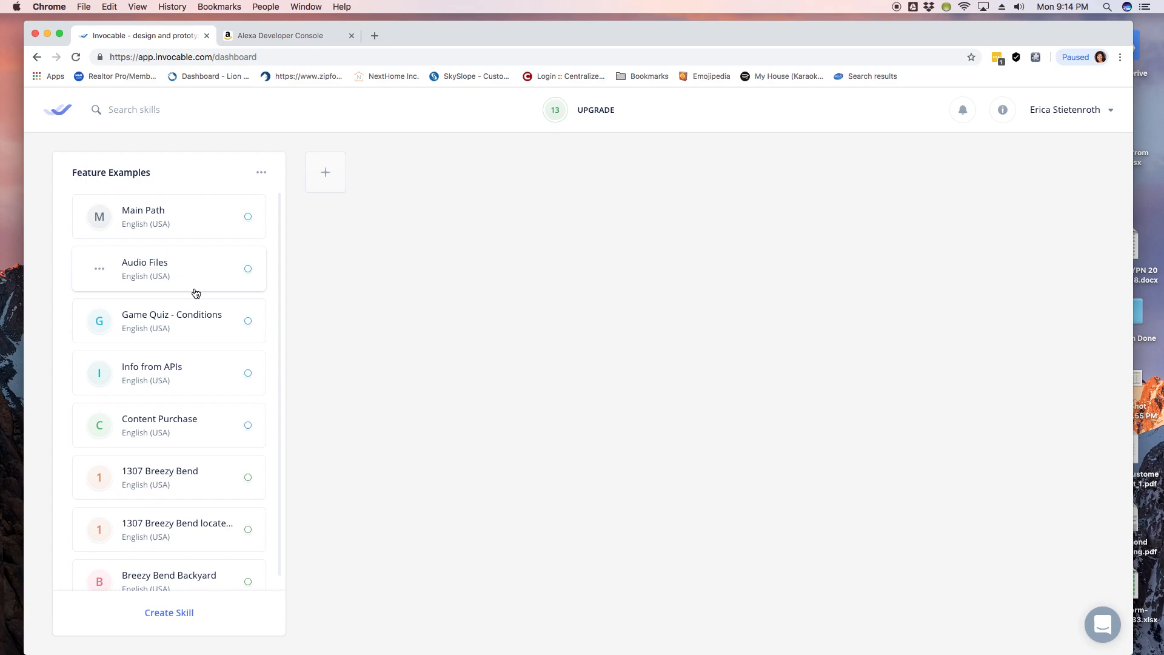
{"action": "scroll", "coordinate": [196, 294], "scroll_direction": "down", "scroll_amount": 1}
{"action": "scroll", "coordinate": [196, 294], "scroll_direction": "up", "scroll_amount": 1}
{"action": "scroll", "coordinate": [196, 293], "scroll_direction": "down", "scroll_amount": 1}
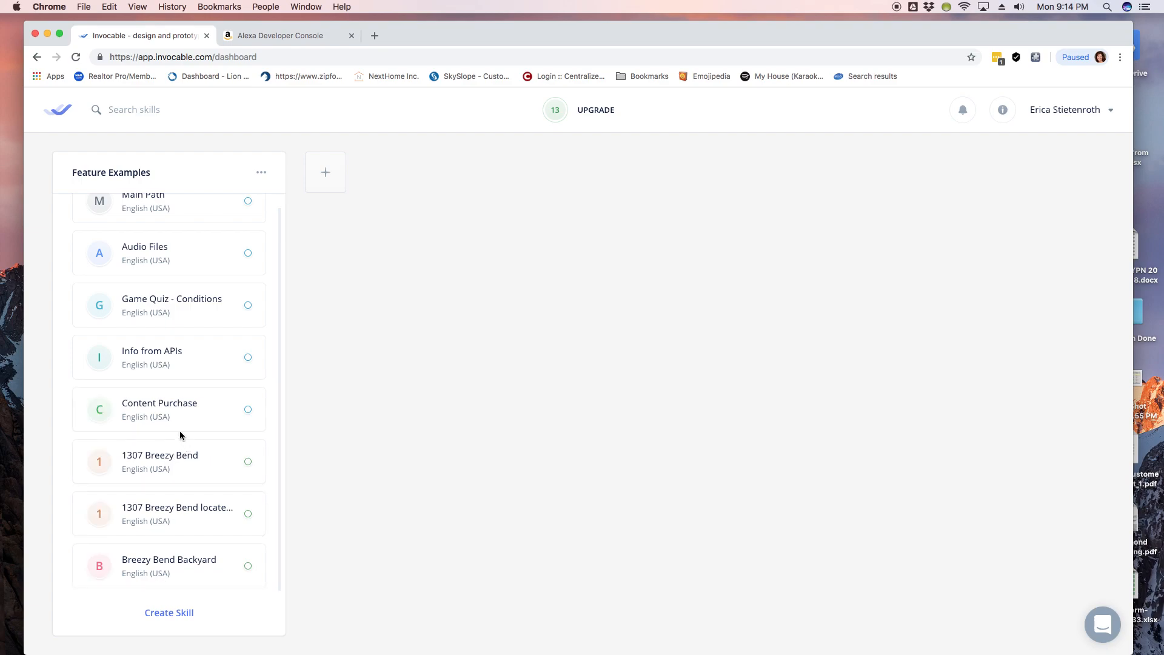
{"action": "scroll", "coordinate": [181, 436], "scroll_direction": "up", "scroll_amount": 1}
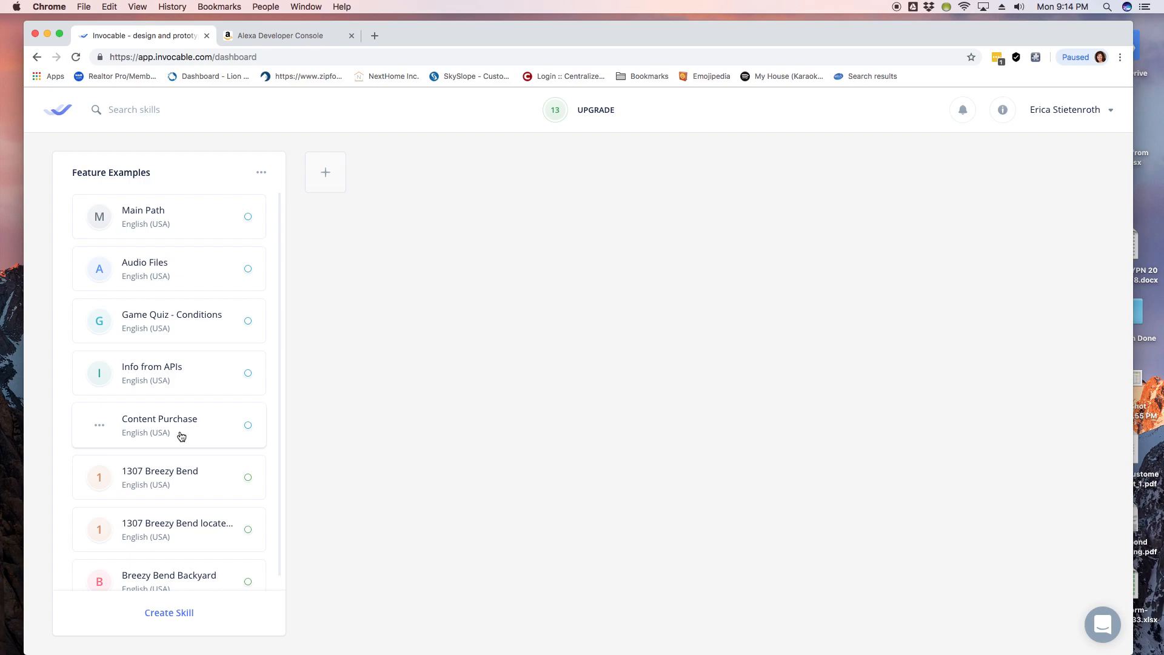
{"action": "scroll", "coordinate": [180, 435], "scroll_direction": "down", "scroll_amount": 1}
{"action": "scroll", "coordinate": [180, 435], "scroll_direction": "up", "scroll_amount": 1}
{"action": "scroll", "coordinate": [181, 435], "scroll_direction": "down", "scroll_amount": 1}
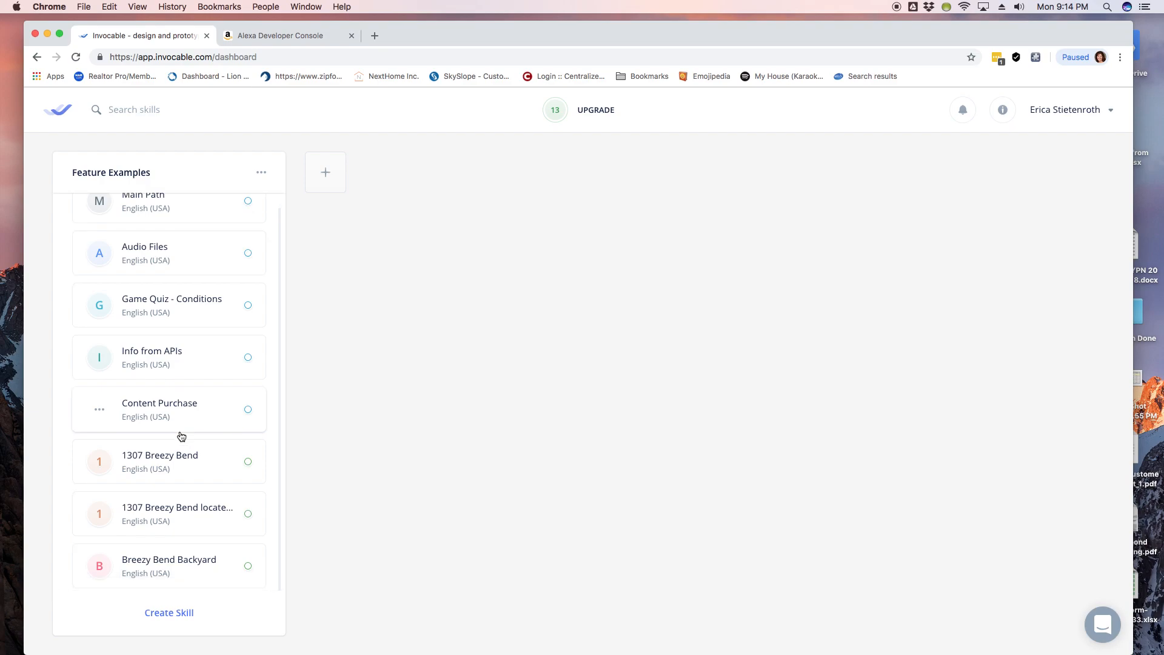
{"action": "scroll", "coordinate": [180, 435], "scroll_direction": "up", "scroll_amount": 1}
{"action": "scroll", "coordinate": [181, 436], "scroll_direction": "down", "scroll_amount": 1}
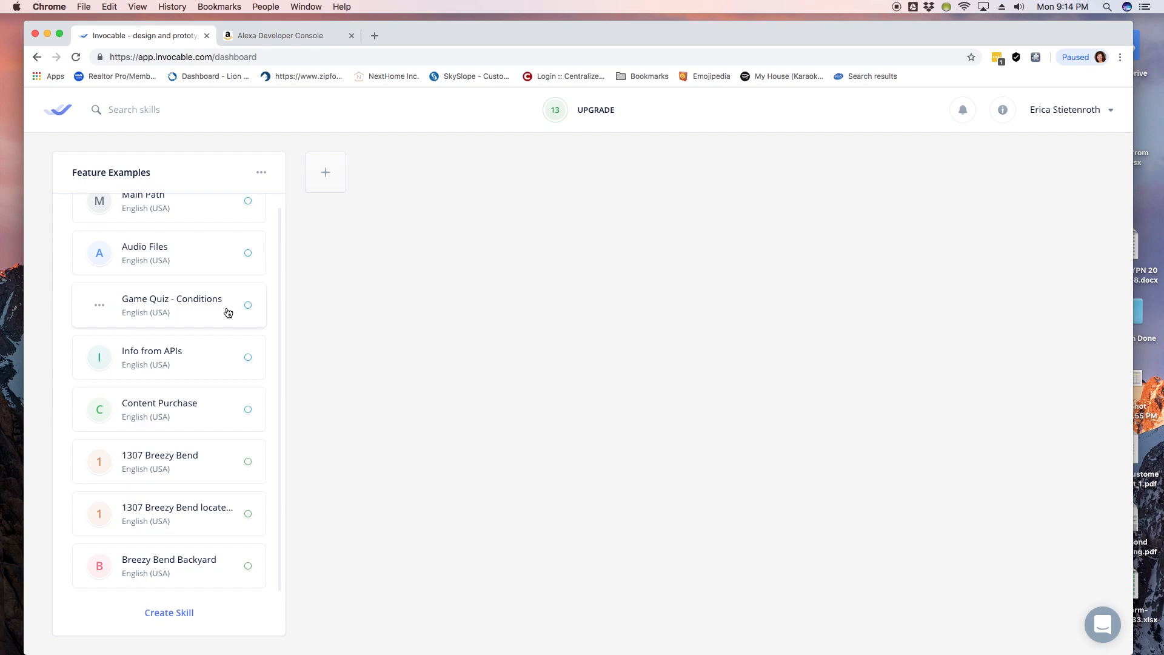
{"action": "left_click", "coordinate": [166, 464]}
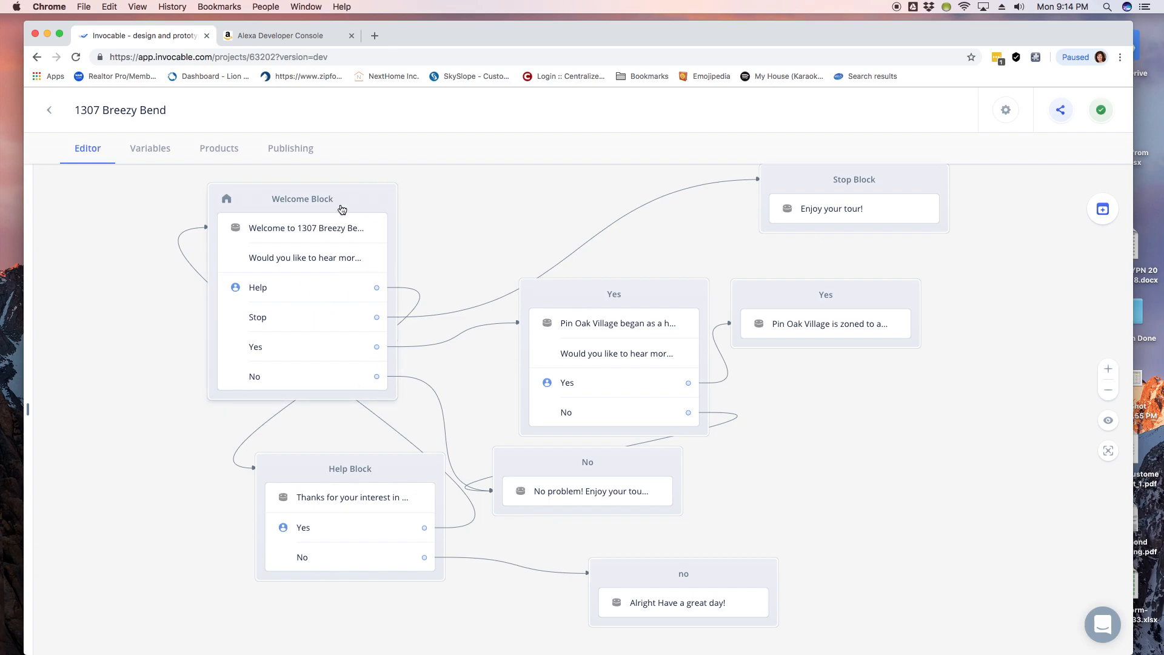
{"action": "key", "text": "super+Tab"}
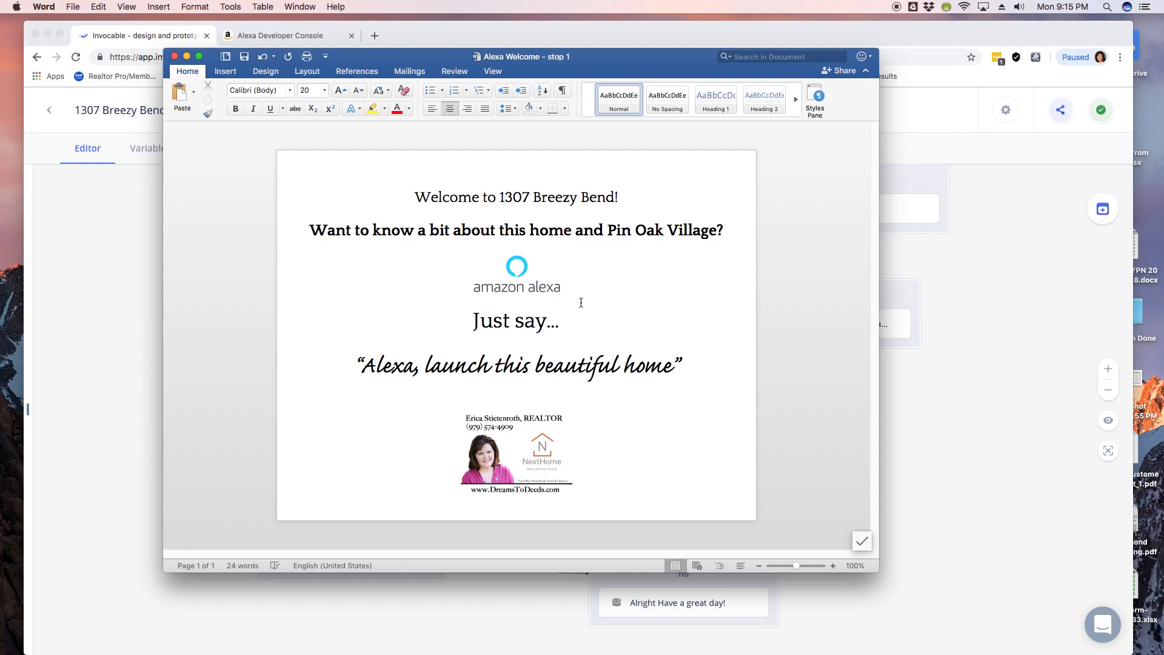
Step: Minimize the Alexa Welcome Word document to reveal the Breezy Bend flow
{"action": "left_click", "coordinate": [187, 56]}
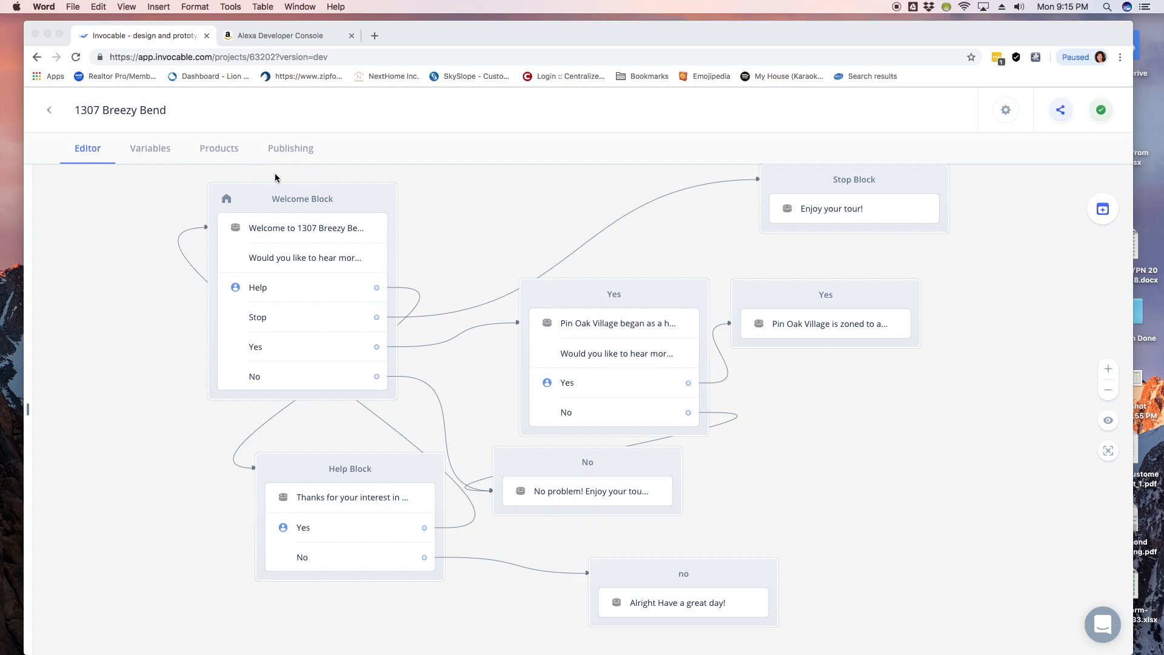
Step: Nudge the Welcome Block slightly up-left, then go back to the skills dashboard
{"action": "left_click", "coordinate": [305, 195]}
{"action": "mouse_move", "coordinate": [271, 199]}
{"action": "left_mouse_down"}
{"action": "mouse_move", "coordinate": [244, 191]}
{"action": "mouse_move", "coordinate": [271, 198]}
{"action": "left_mouse_up"}
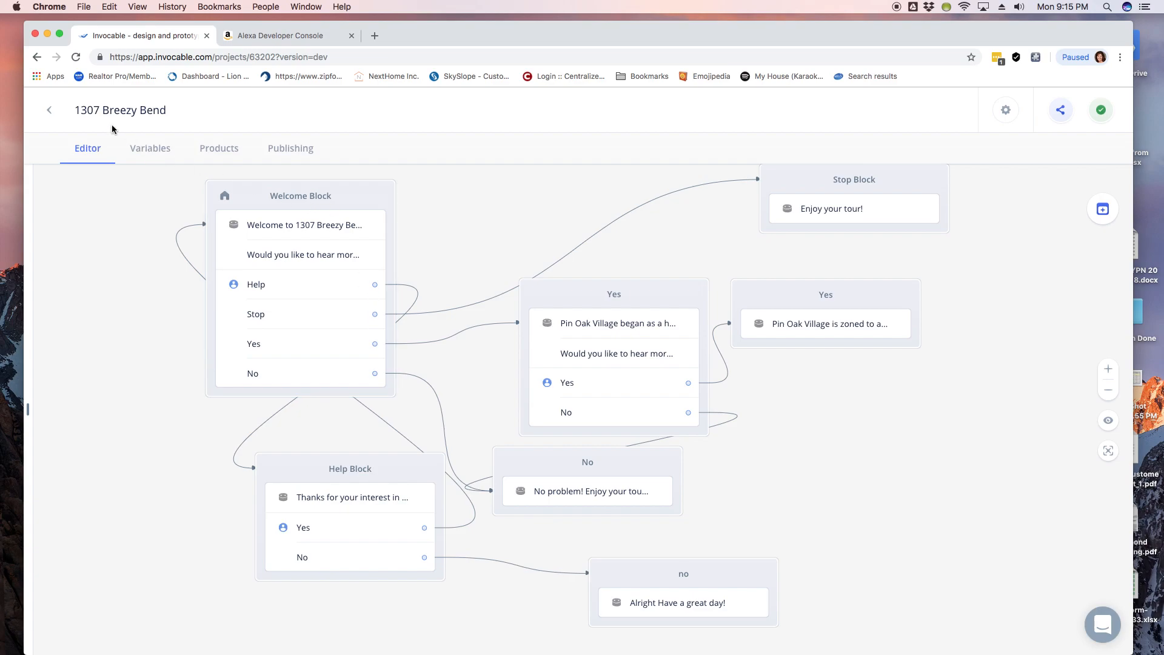
{"action": "left_click", "coordinate": [50, 114]}
Step: Start a new skill with Create Skill at the bottom of the skills list
{"action": "scroll", "coordinate": [161, 395], "scroll_direction": "down", "scroll_amount": 1}
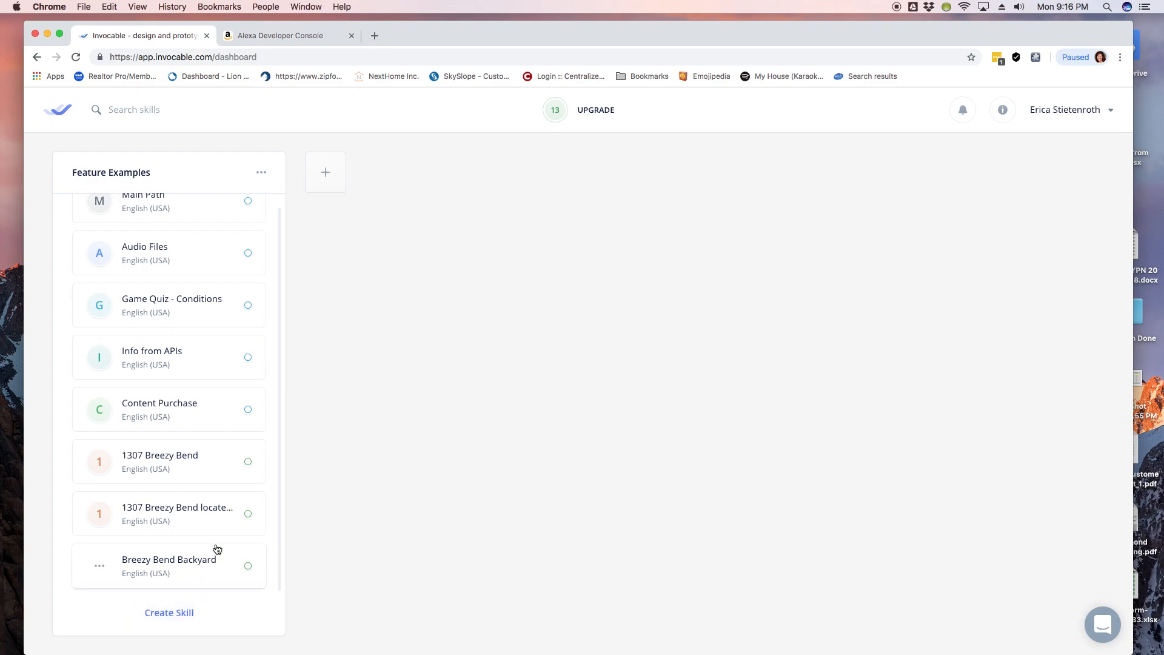
{"action": "left_click", "coordinate": [179, 617]}
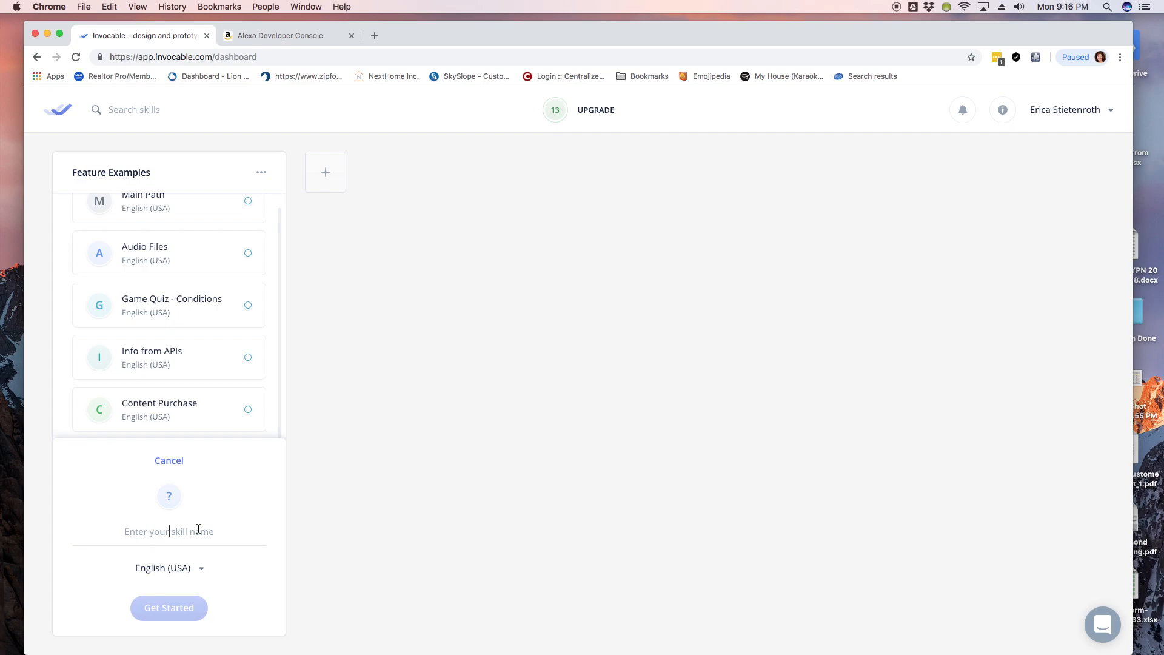
Step: Enter 'Backyard Oasis' as the new skill's name
{"action": "type", "text": "Backyard Oasis"}
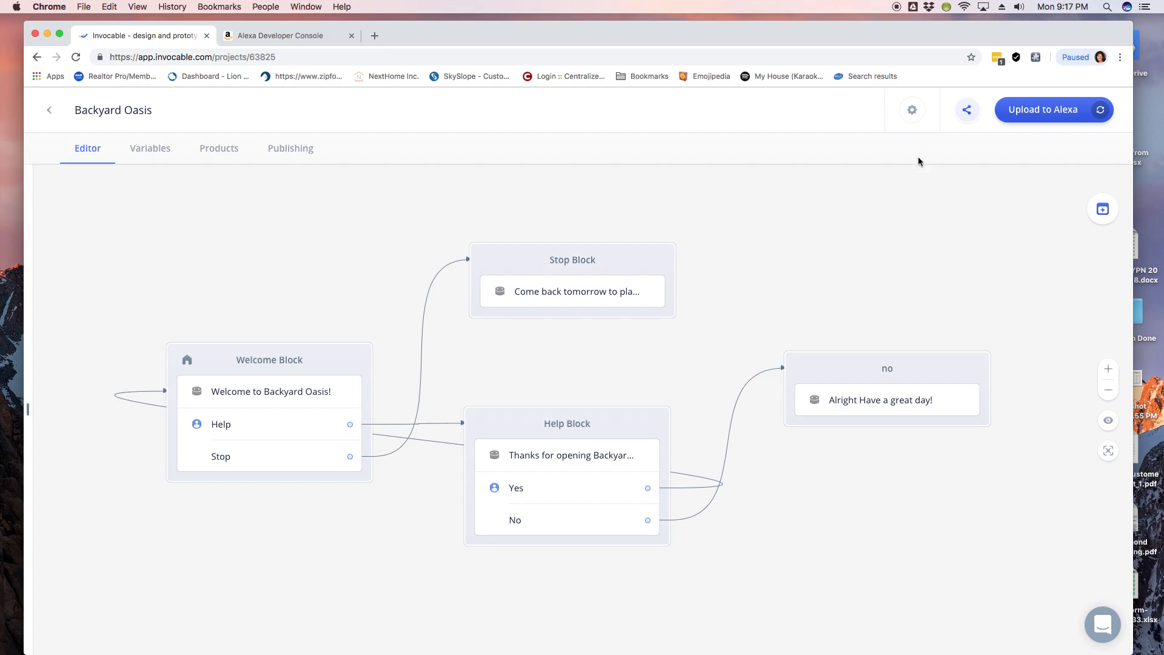
{"action": "left_click", "coordinate": [912, 109]}
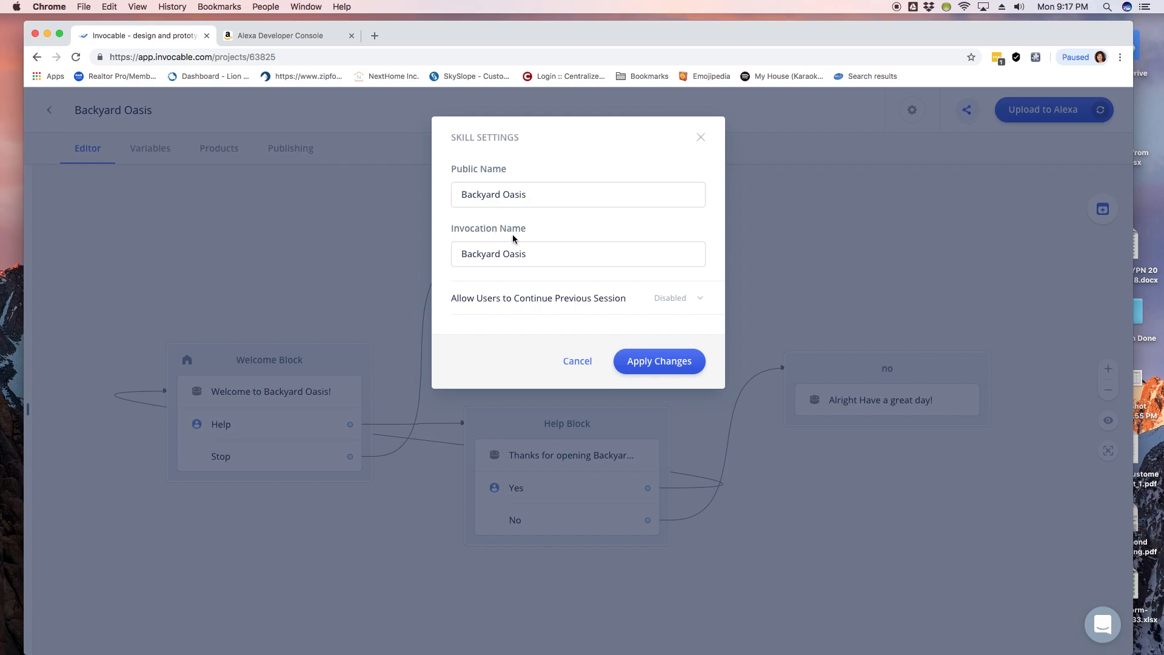
{"action": "left_click", "coordinate": [1162, 388]}
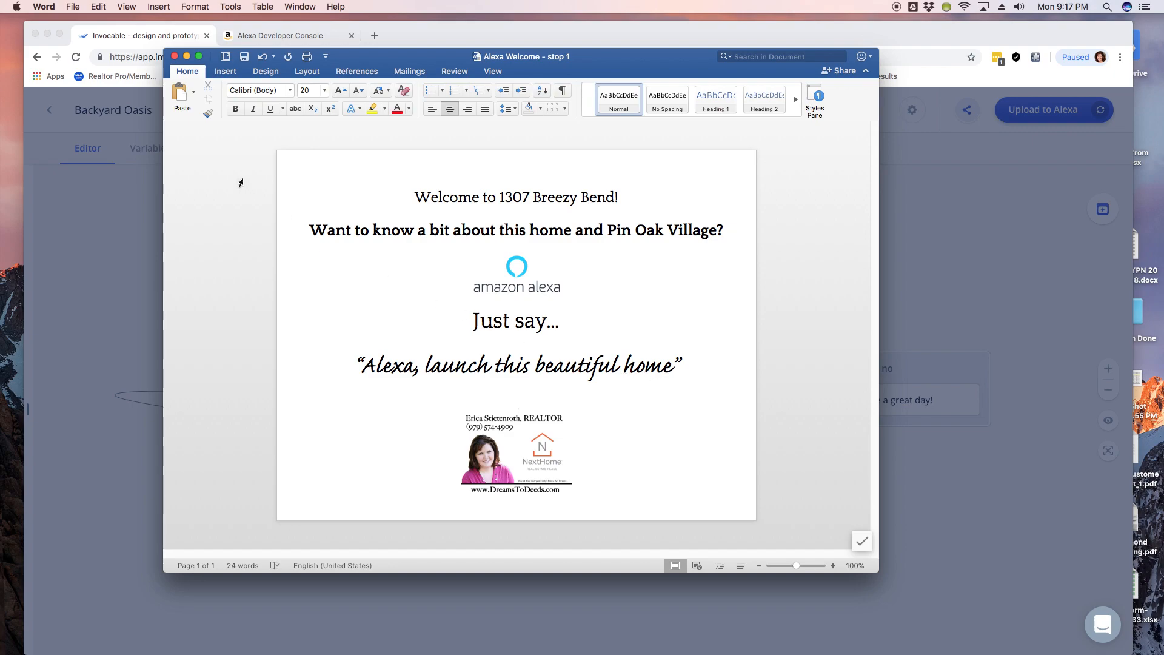
{"action": "left_click", "coordinate": [188, 57]}
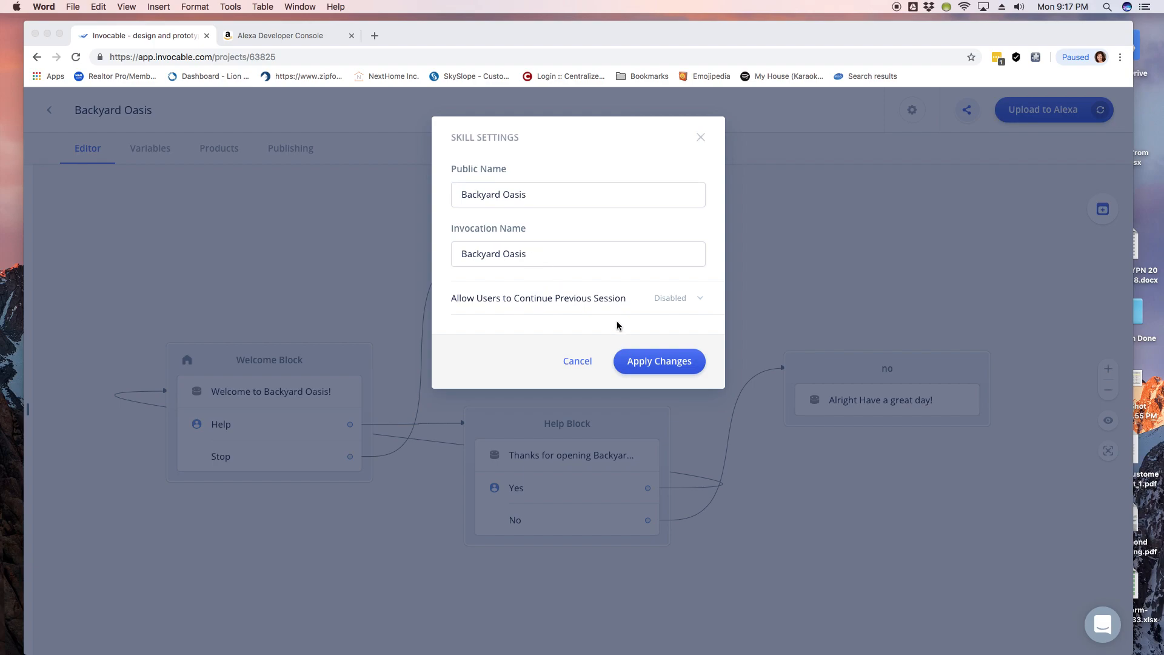
{"action": "left_click", "coordinate": [577, 362]}
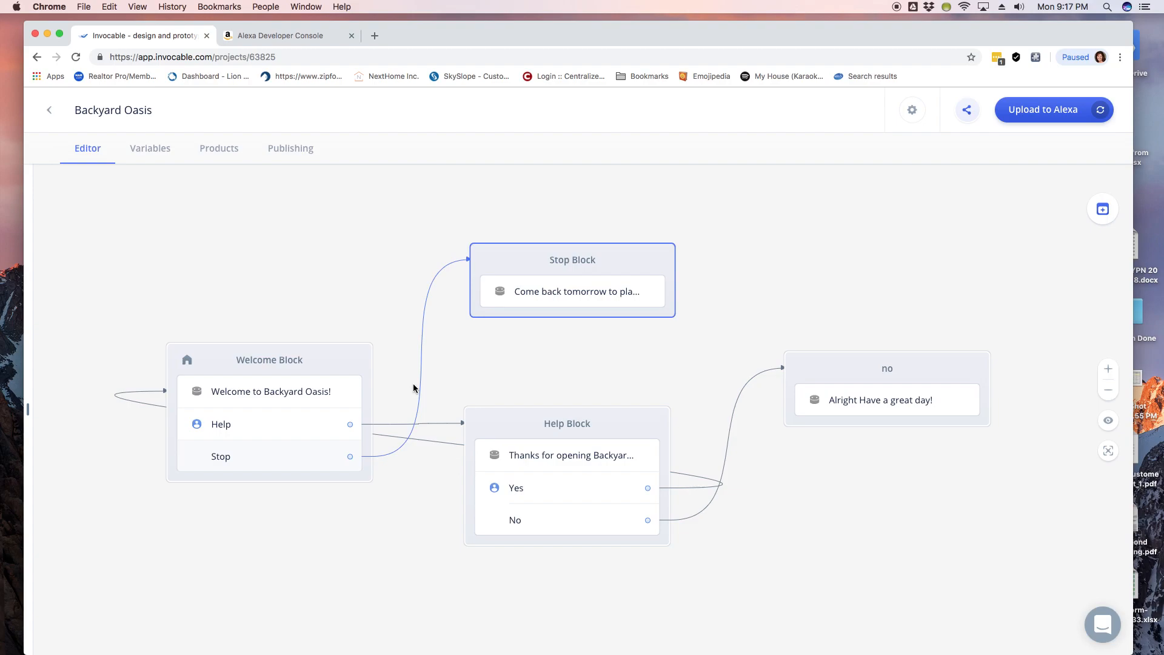
{"action": "left_click", "coordinate": [465, 405]}
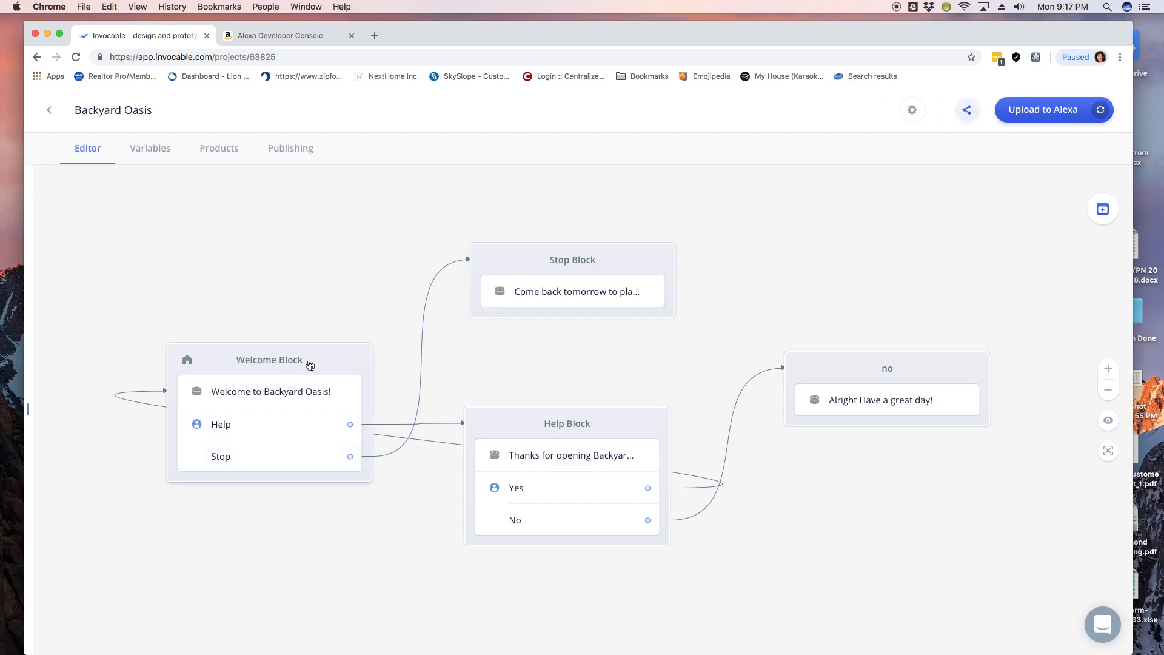
{"action": "left_click", "coordinate": [49, 110]}
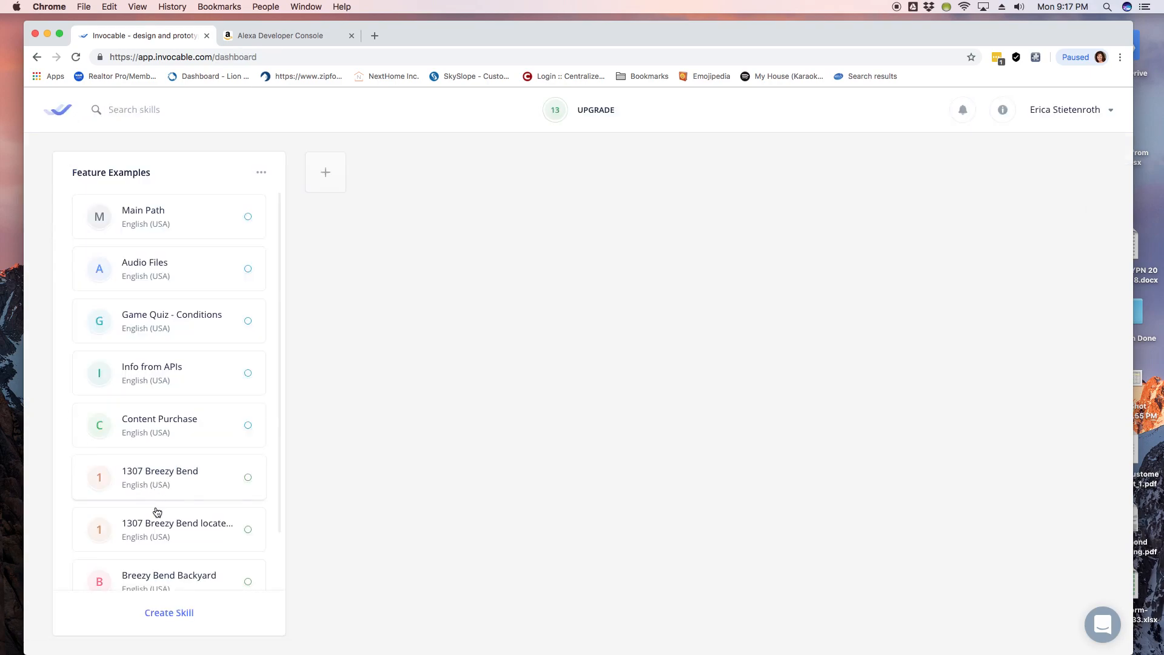
{"action": "scroll", "coordinate": [219, 473], "scroll_direction": "down", "scroll_amount": 2}
{"action": "left_click", "coordinate": [189, 470]}
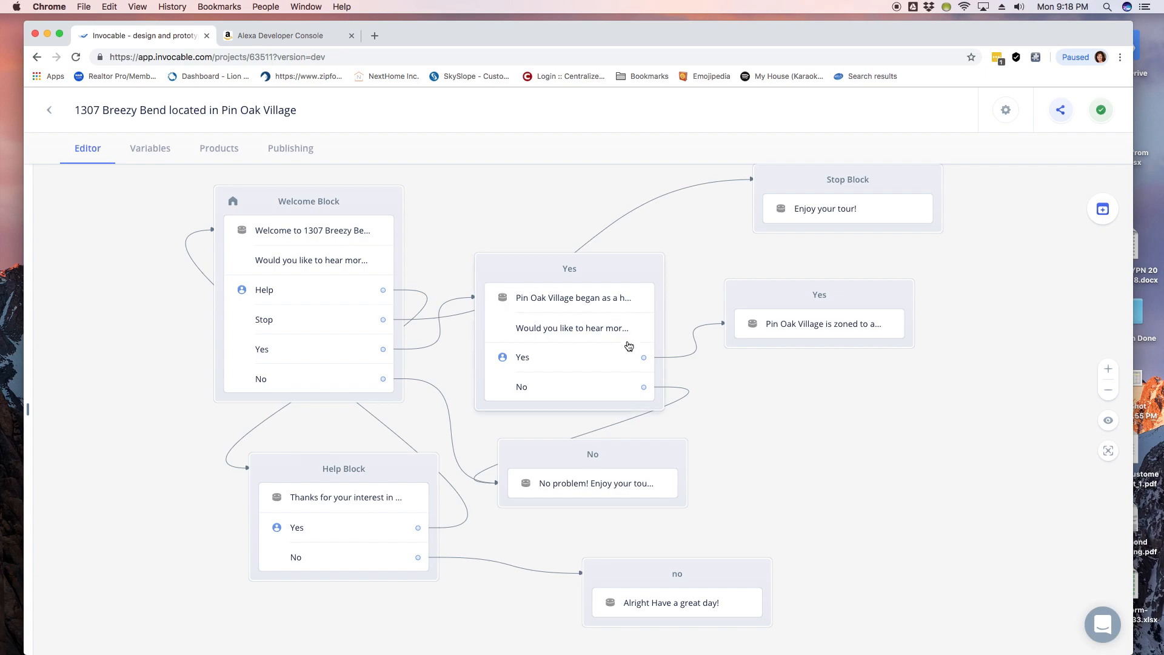
{"action": "left_click", "coordinate": [50, 110]}
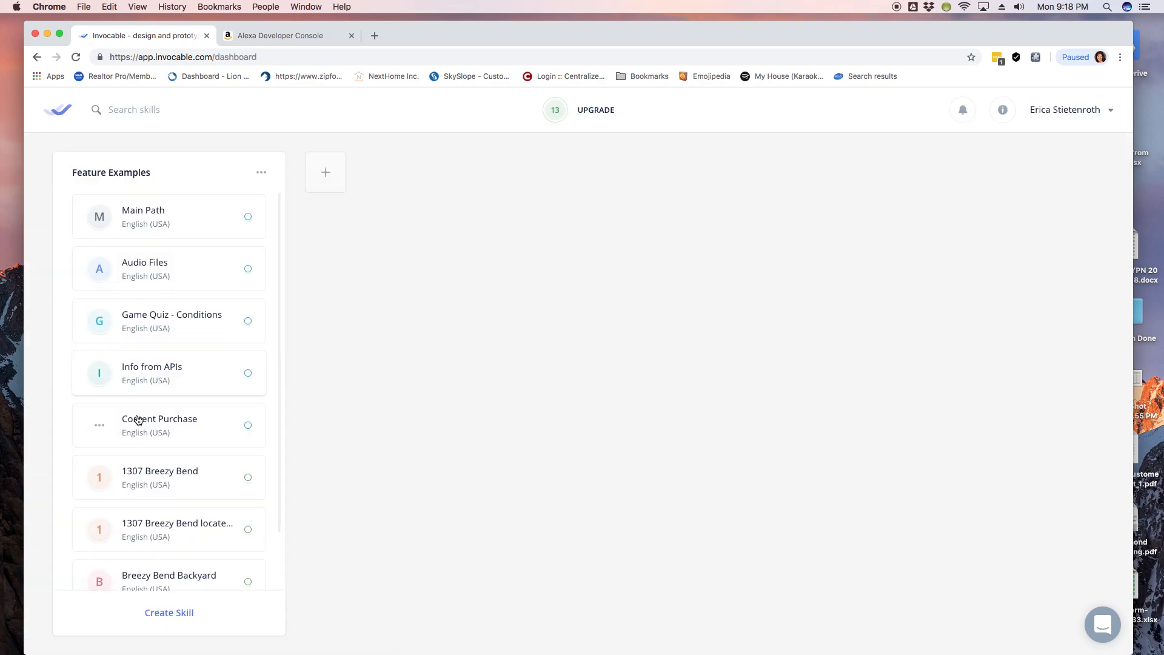
{"action": "scroll", "coordinate": [138, 416], "scroll_direction": "down", "scroll_amount": 2}
{"action": "left_click", "coordinate": [159, 570]}
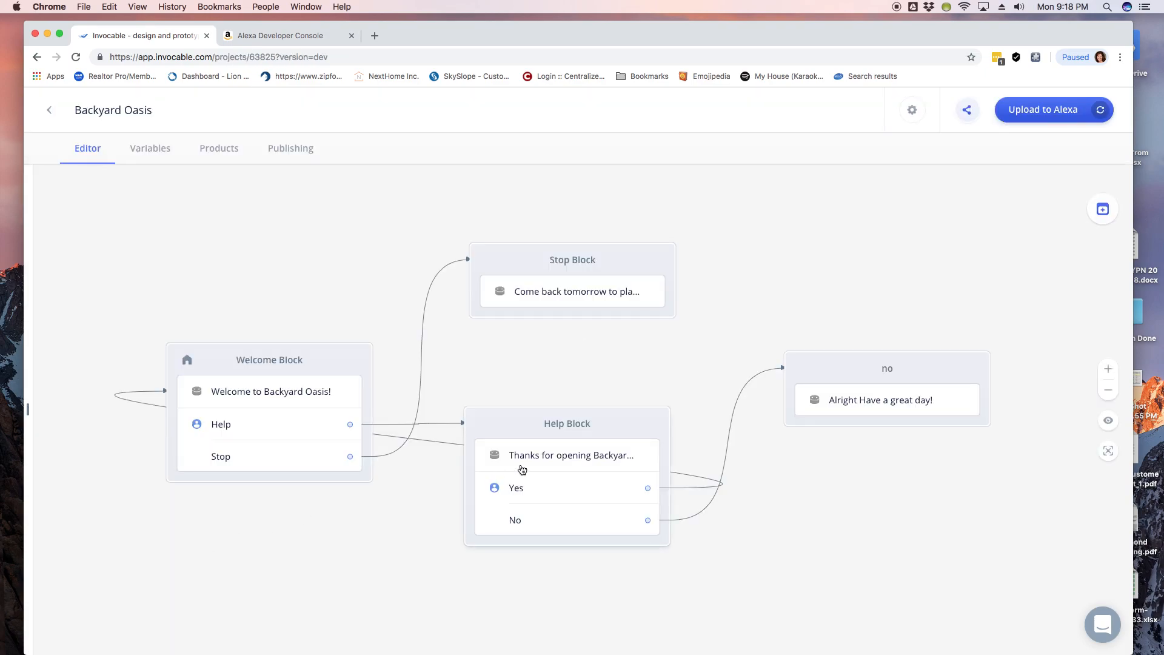
Step: Reposition the Welcome, Help and Stop blocks and open the Stop Block's message for editing
{"action": "left_click_drag", "start_coordinate": [338, 357], "coordinate": [335, 262]}
{"action": "left_click_drag", "start_coordinate": [564, 422], "coordinate": [556, 442]}
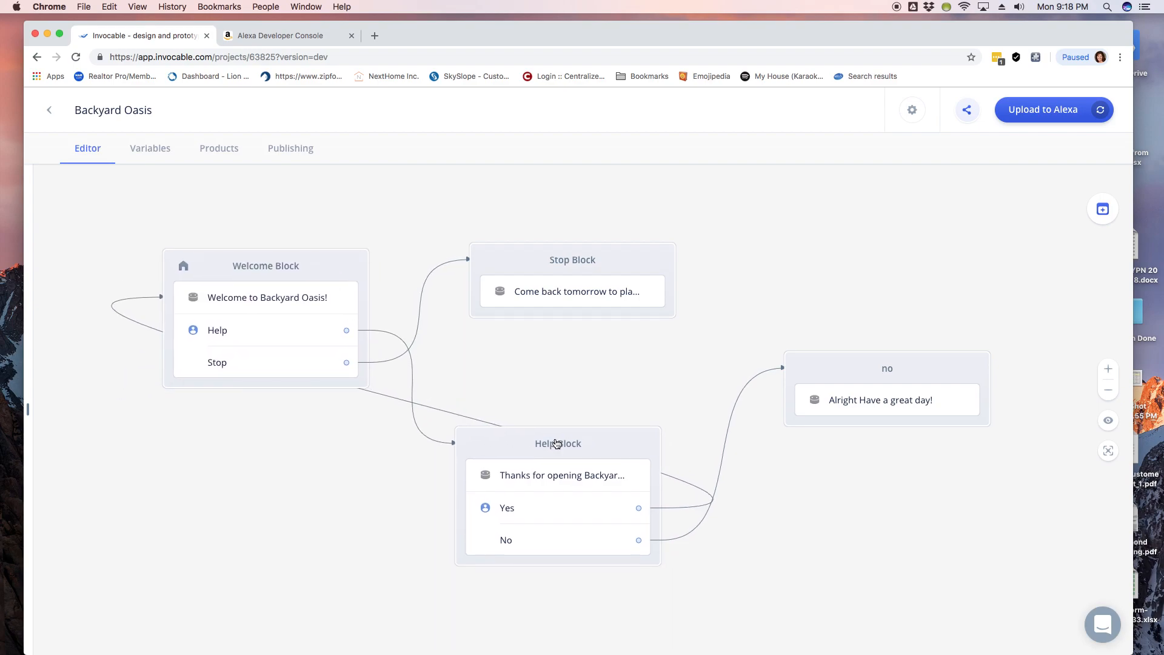
{"action": "left_click_drag", "start_coordinate": [610, 265], "coordinate": [669, 232]}
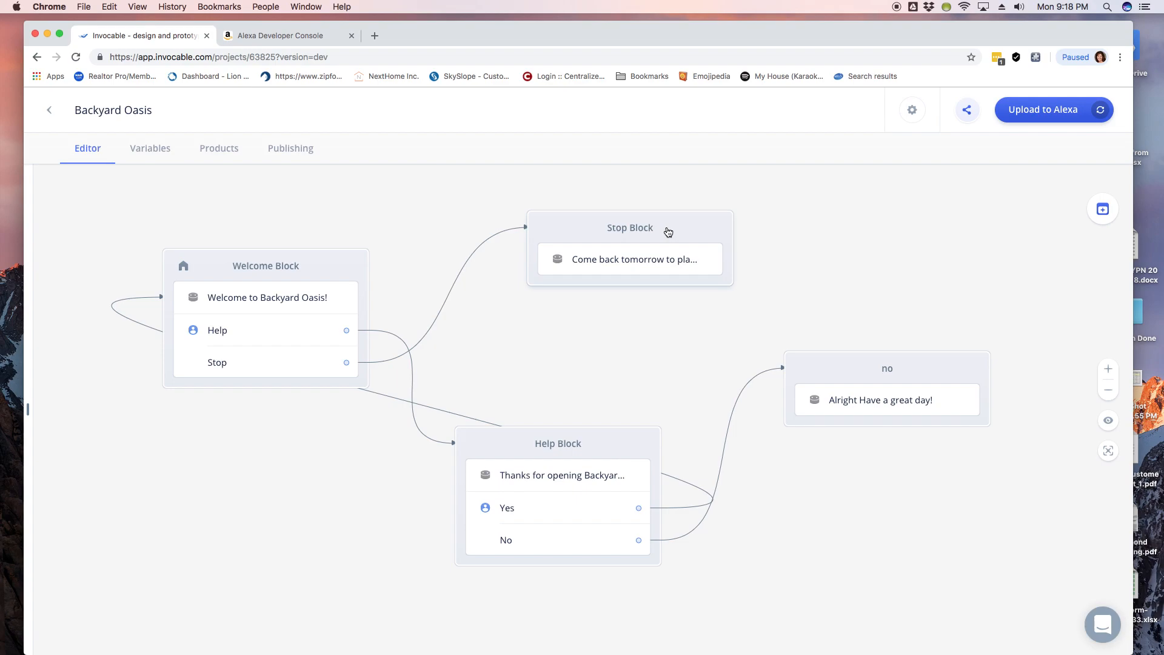
{"action": "left_click", "coordinate": [649, 263]}
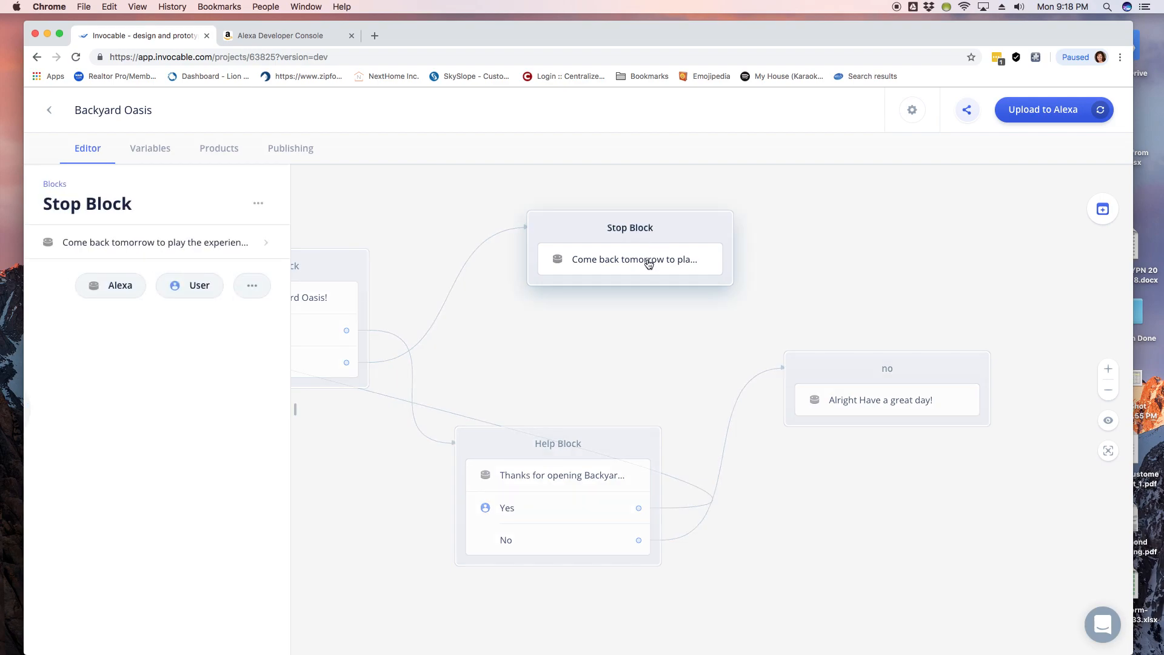
{"action": "left_click", "coordinate": [246, 245]}
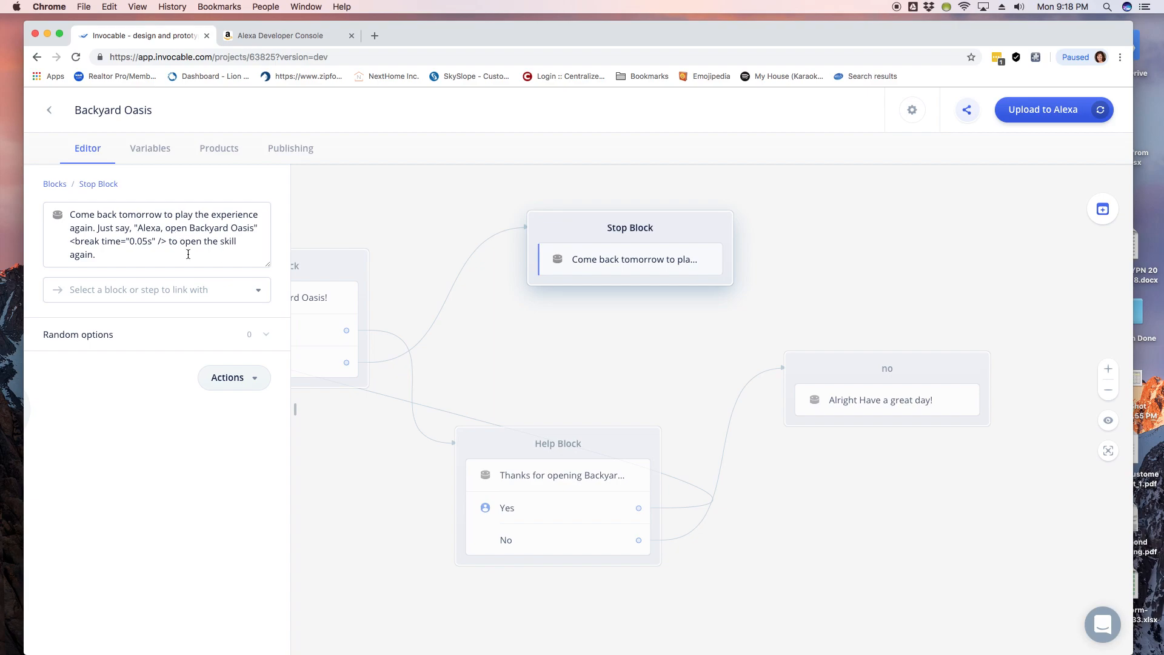
Step: Open the Stop Block message in the Breezy Bend Backyard skill
{"action": "left_click", "coordinate": [49, 110]}
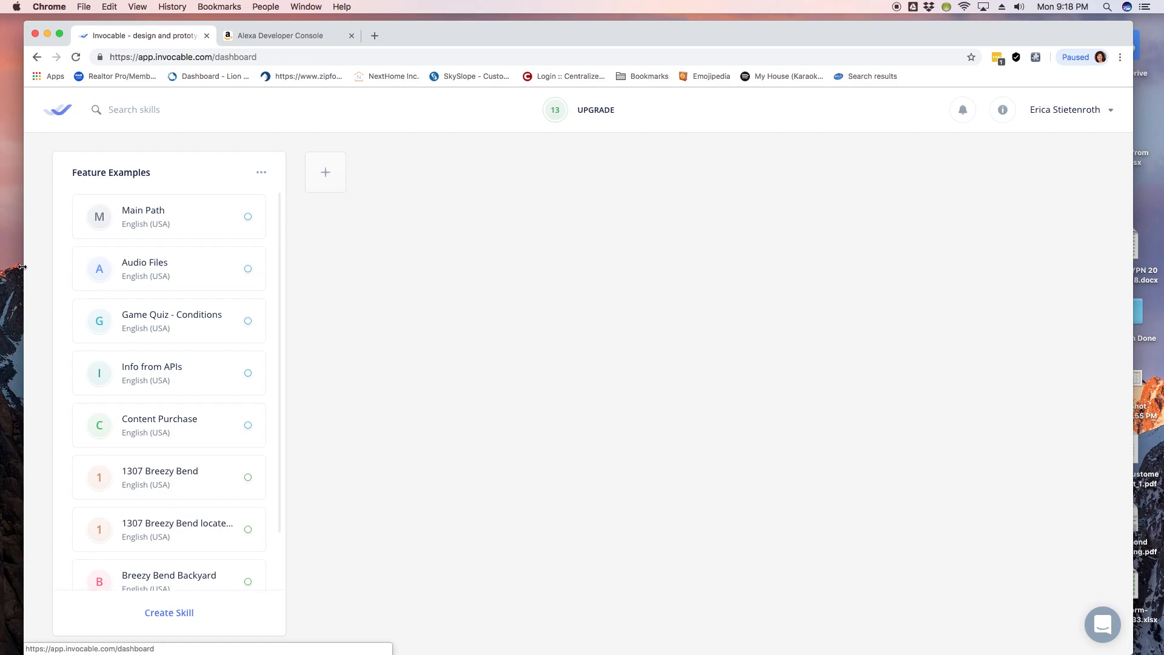
{"action": "scroll", "coordinate": [155, 534], "scroll_direction": "down", "scroll_amount": 2}
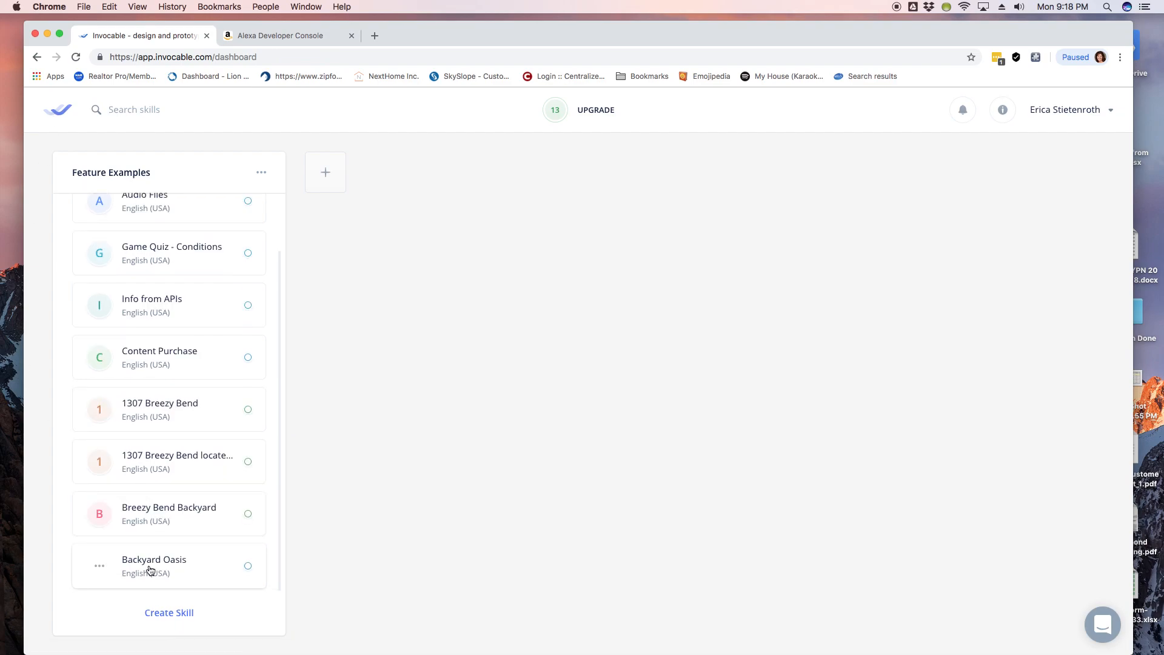
{"action": "left_click", "coordinate": [157, 520]}
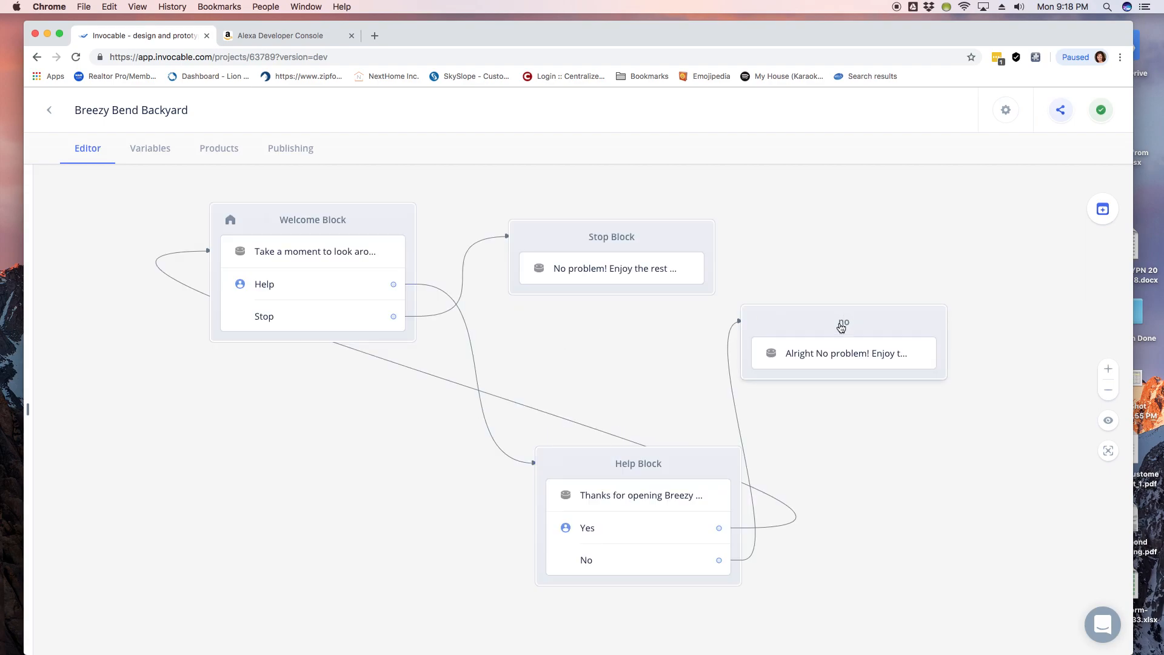
{"action": "left_click", "coordinate": [574, 272]}
{"action": "left_click", "coordinate": [210, 246]}
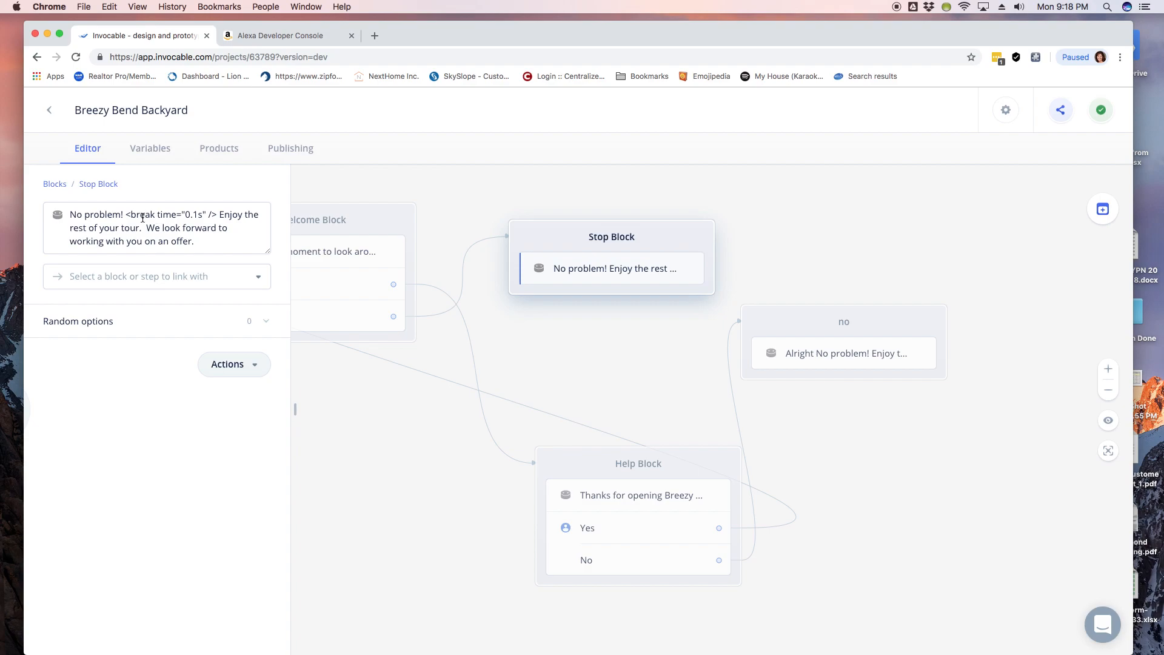
Step: Select and copy the entire Stop Block response, then return to the dashboard
{"action": "left_click_drag", "start_coordinate": [126, 215], "coordinate": [217, 213]}
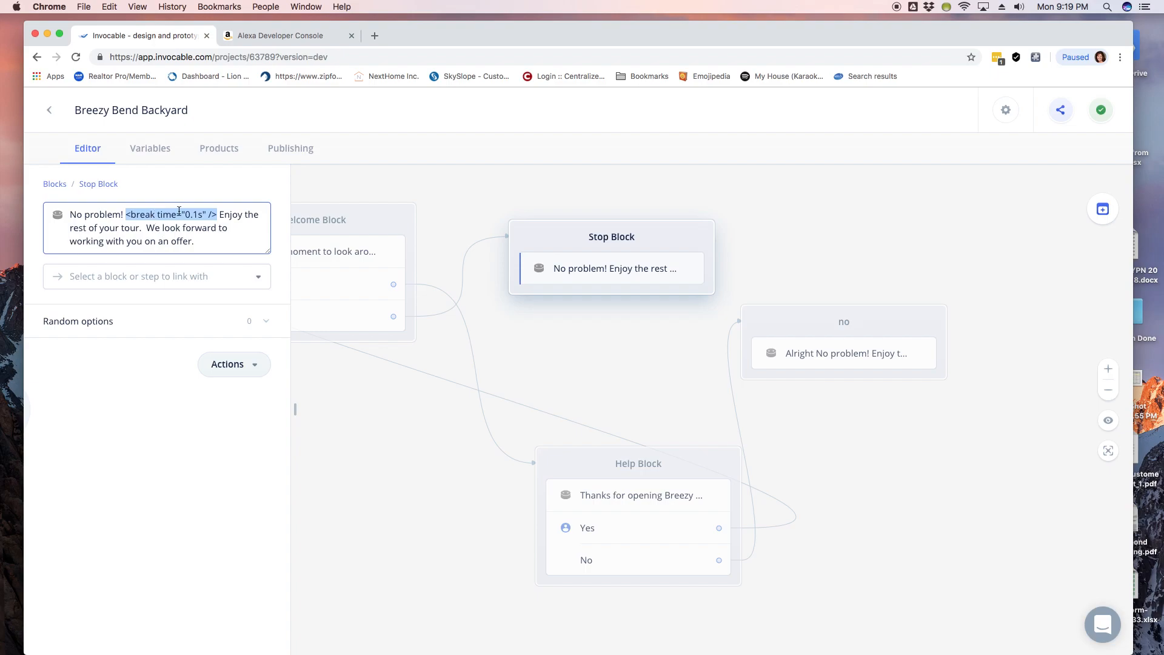
{"action": "left_click_drag", "start_coordinate": [214, 215], "coordinate": [219, 216]}
{"action": "left_click", "coordinate": [198, 215]}
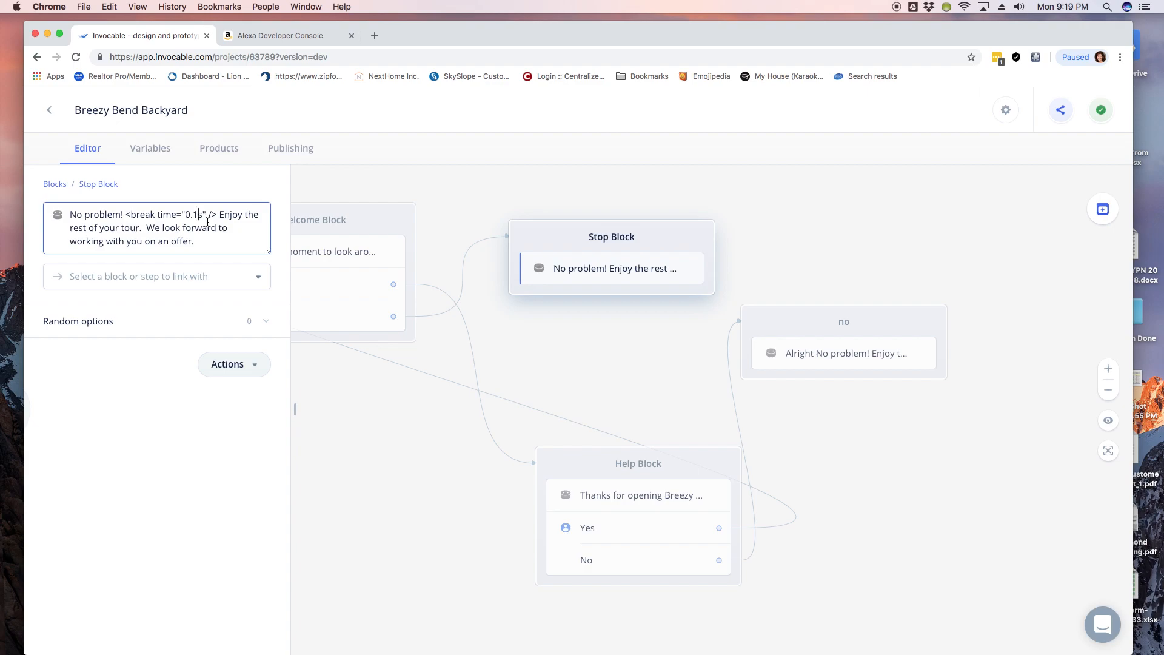
{"action": "left_click_drag", "start_coordinate": [202, 245], "coordinate": [73, 210]}
{"action": "key", "text": "super+c"}
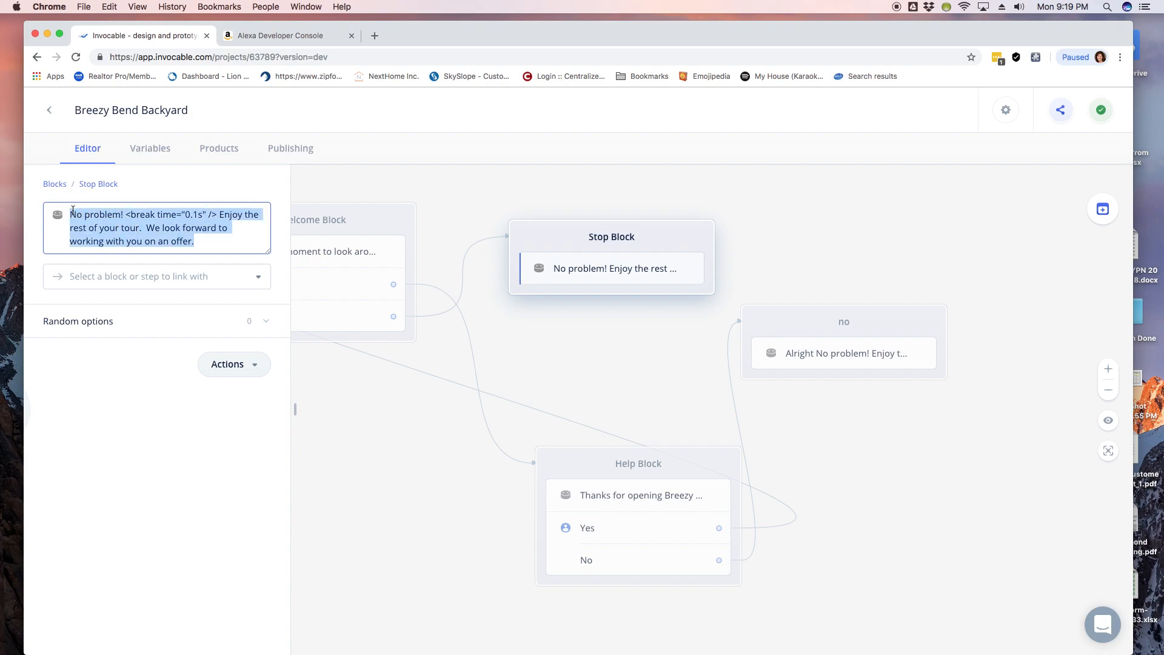
{"action": "left_click", "coordinate": [50, 109]}
Step: Replace Backyard Oasis's Stop Block response with the pasted 'No problem! Enjoy the rest of your tour…' message
{"action": "scroll", "coordinate": [130, 435], "scroll_direction": "down", "scroll_amount": 2}
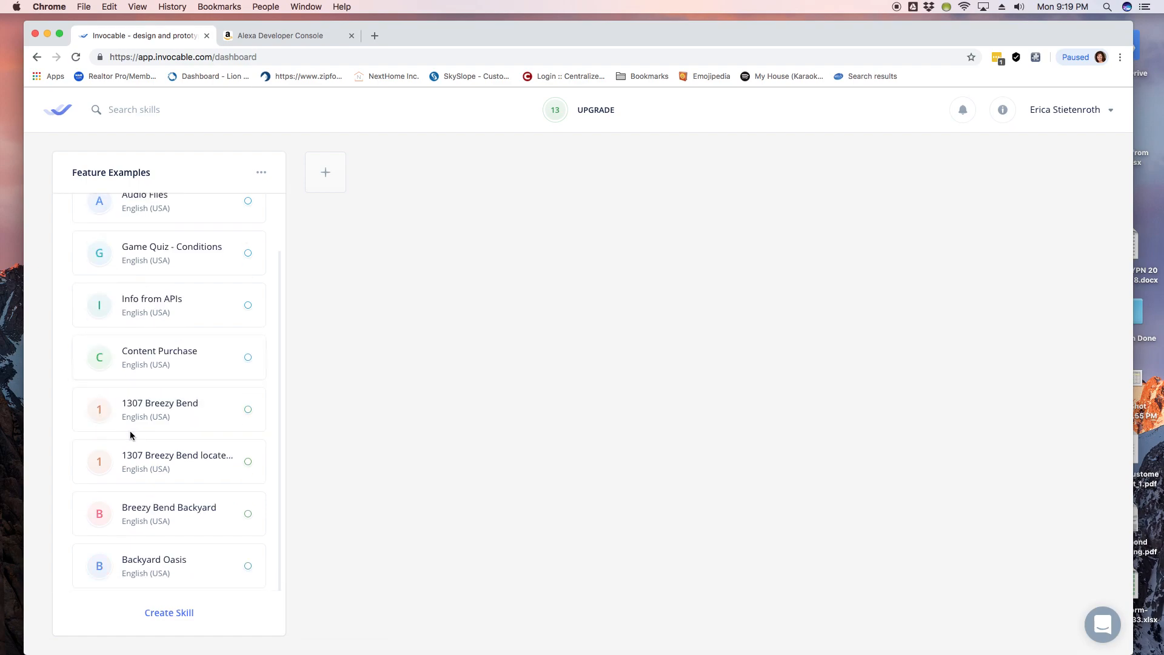
{"action": "left_click", "coordinate": [151, 567]}
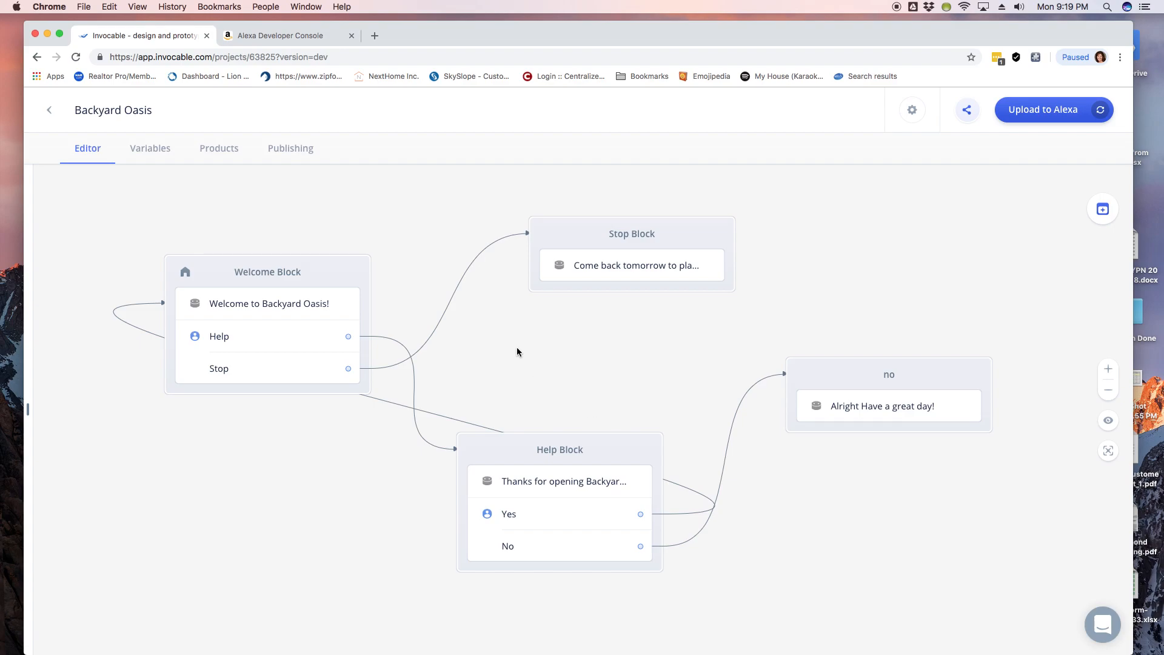
{"action": "left_click", "coordinate": [612, 244]}
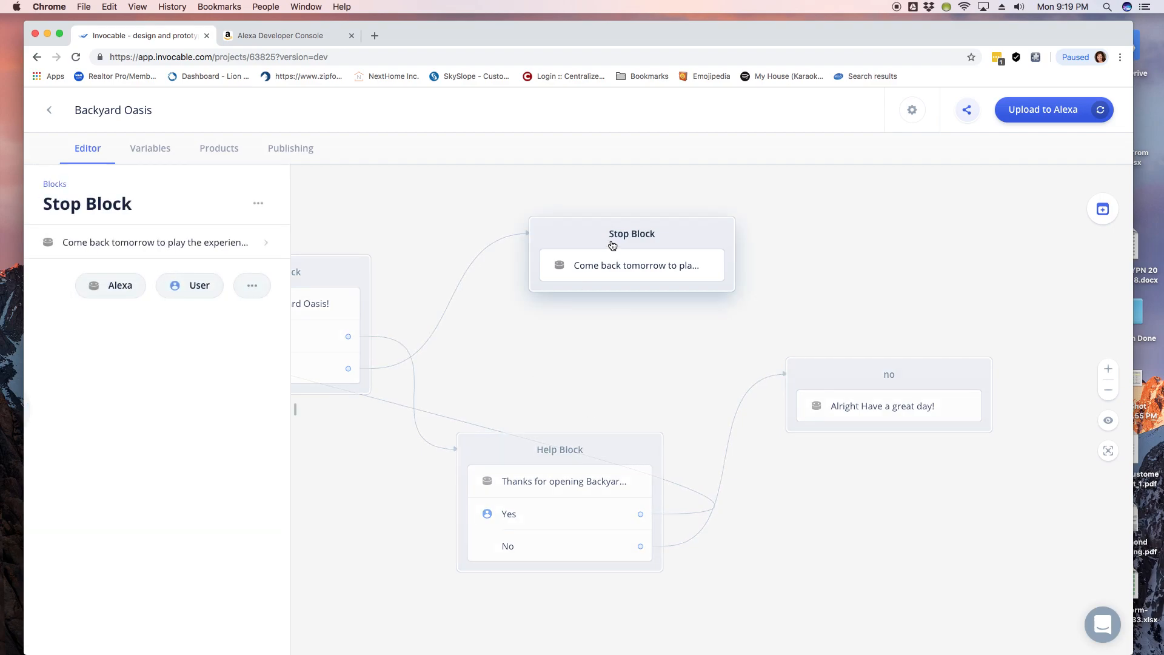
{"action": "left_click", "coordinate": [216, 245]}
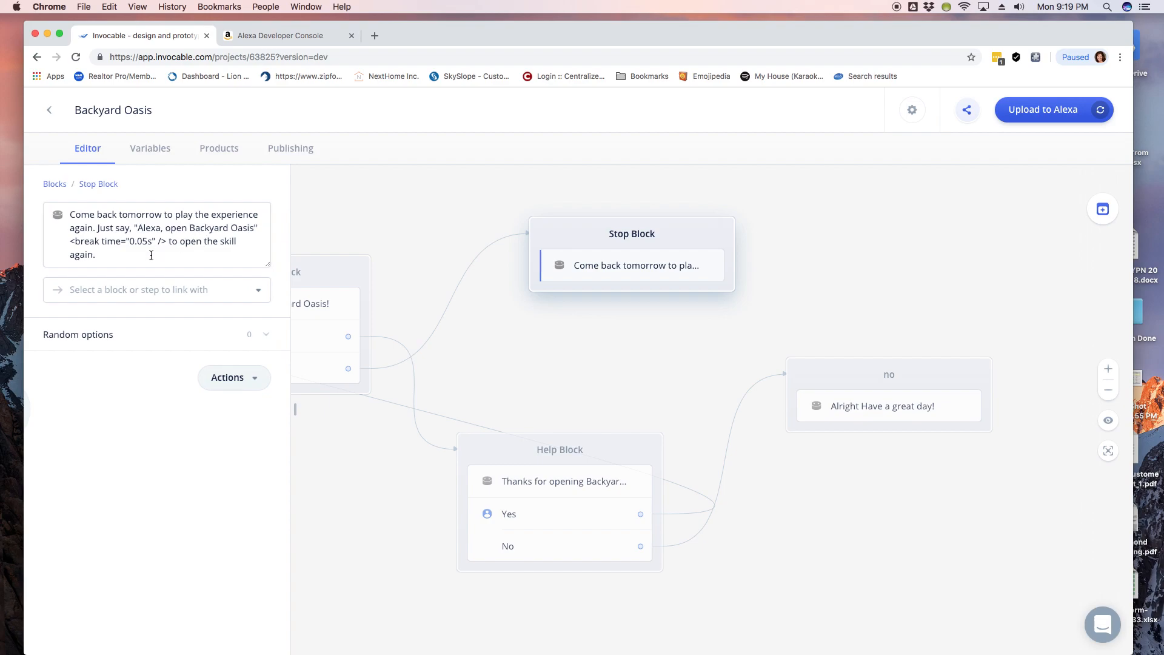
{"action": "triple_click", "coordinate": [148, 257]}
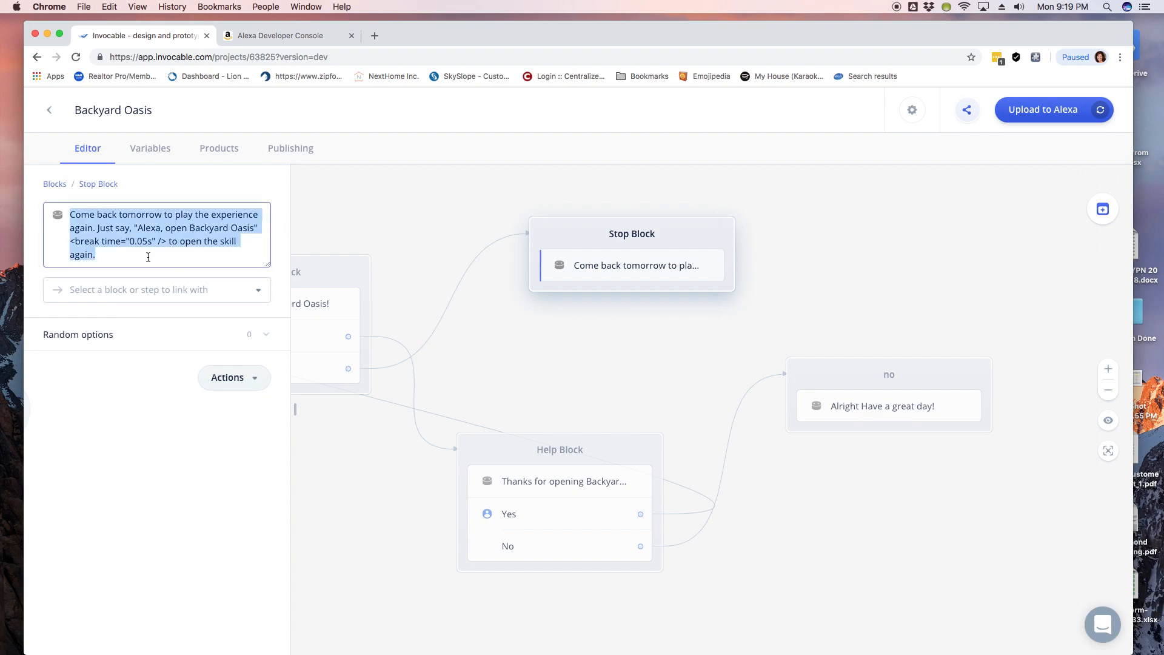
{"action": "key", "text": "super+v"}
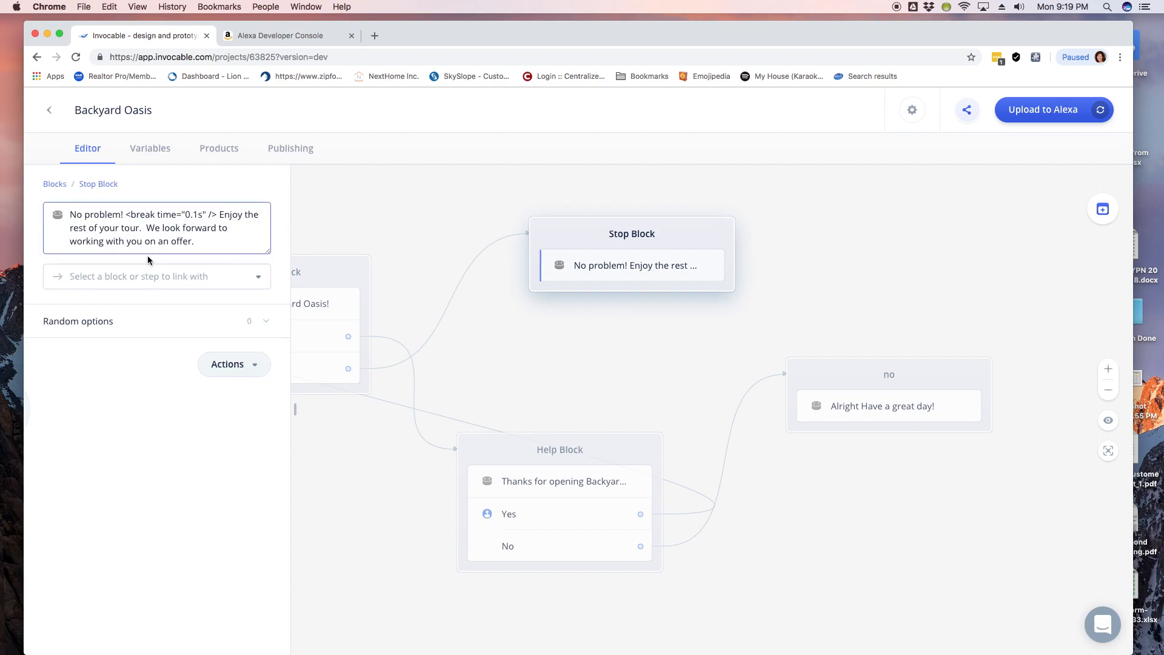
{"action": "left_click", "coordinate": [601, 340]}
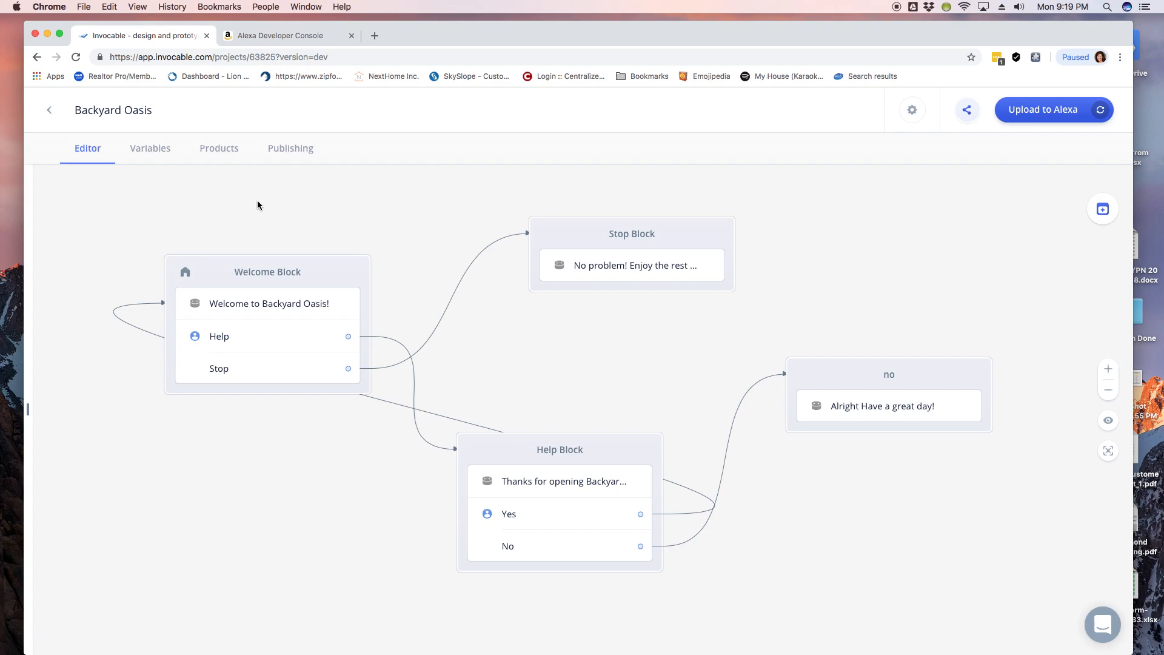
Step: Review the Welcome Block message and the new Stop Block message
{"action": "left_click", "coordinate": [236, 307]}
{"action": "left_click", "coordinate": [222, 252]}
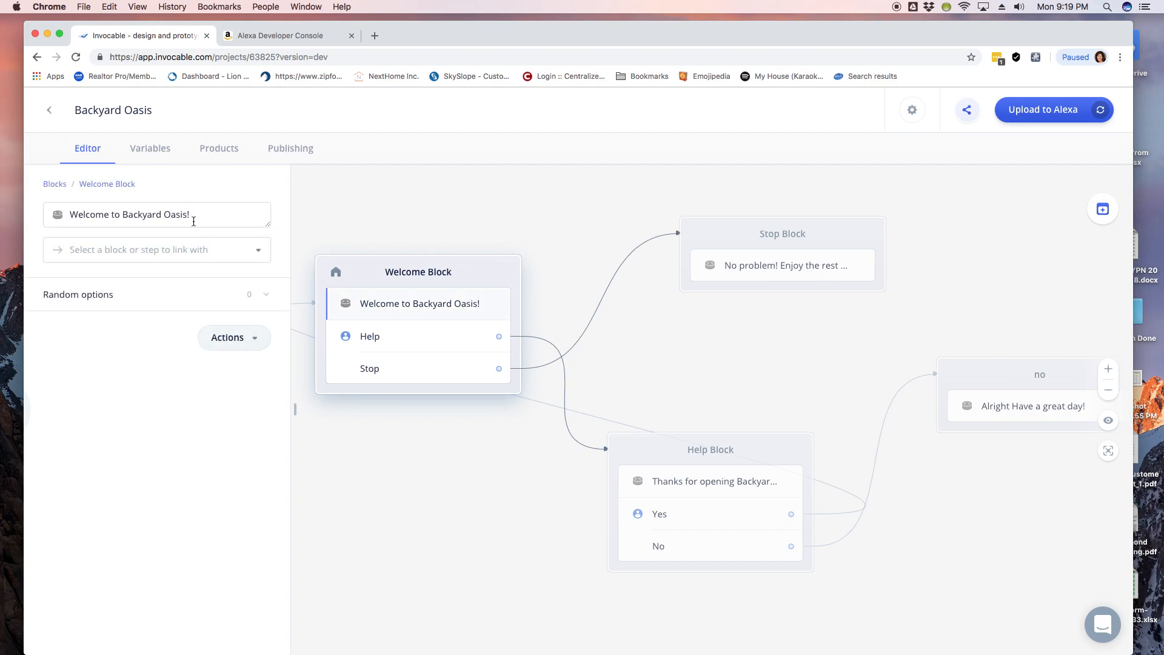
{"action": "left_click", "coordinate": [776, 271]}
{"action": "left_click", "coordinate": [777, 267]}
{"action": "left_click", "coordinate": [772, 249]}
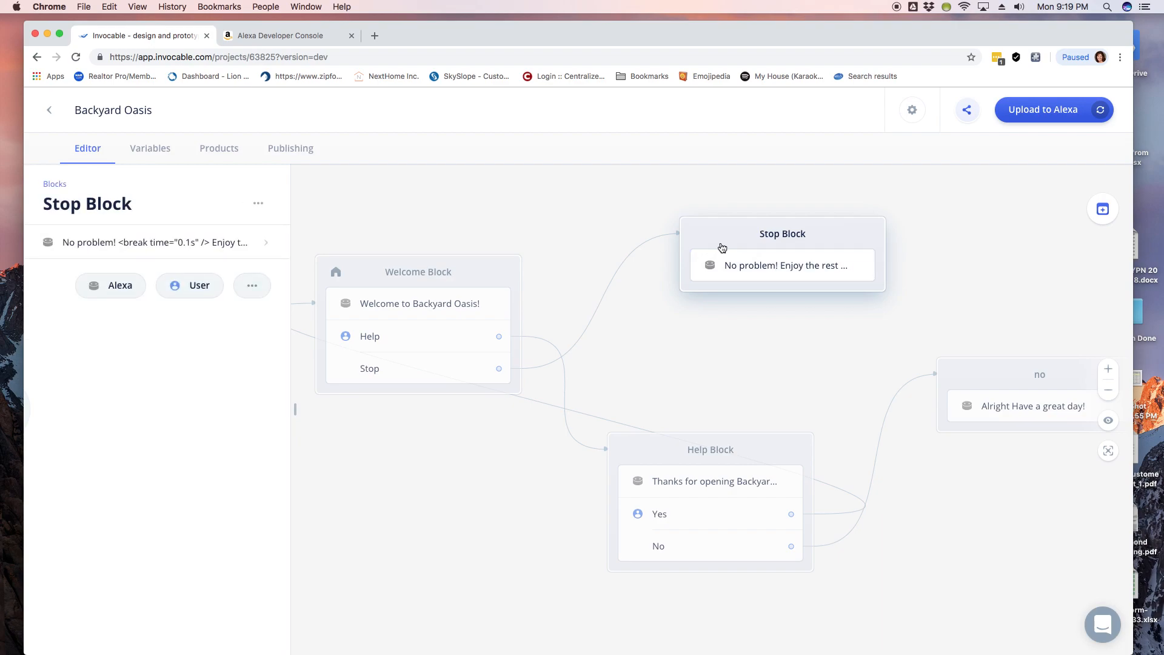
{"action": "left_click", "coordinate": [752, 265]}
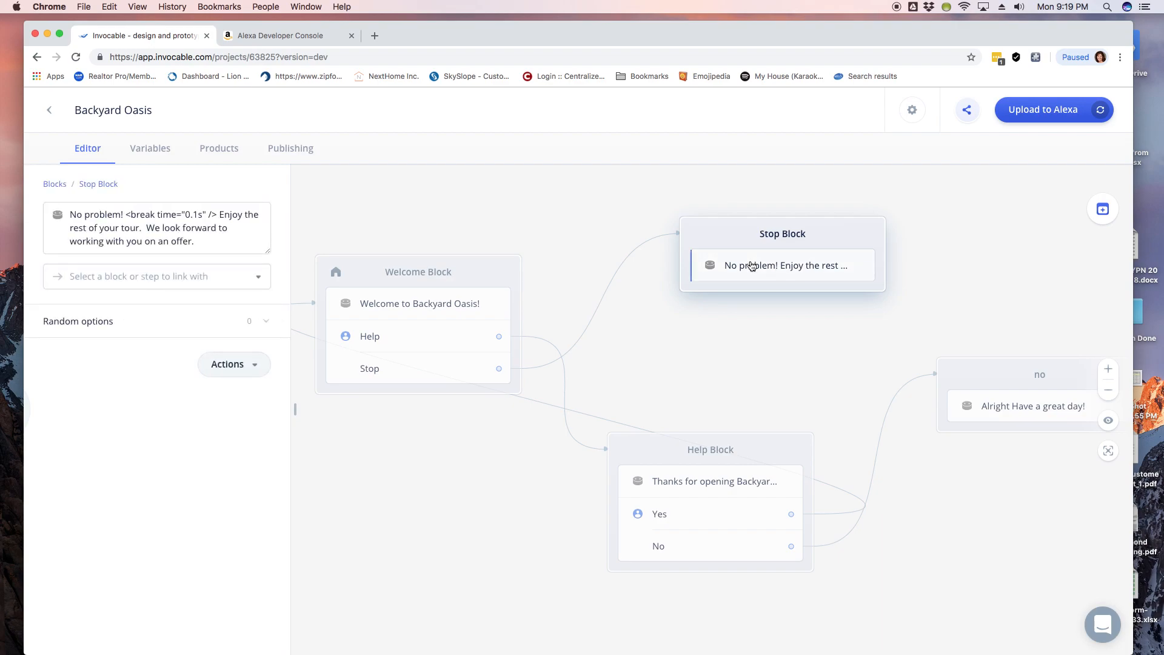
Step: Reopen the welcome message and select its entire text
{"action": "left_click", "coordinate": [368, 318]}
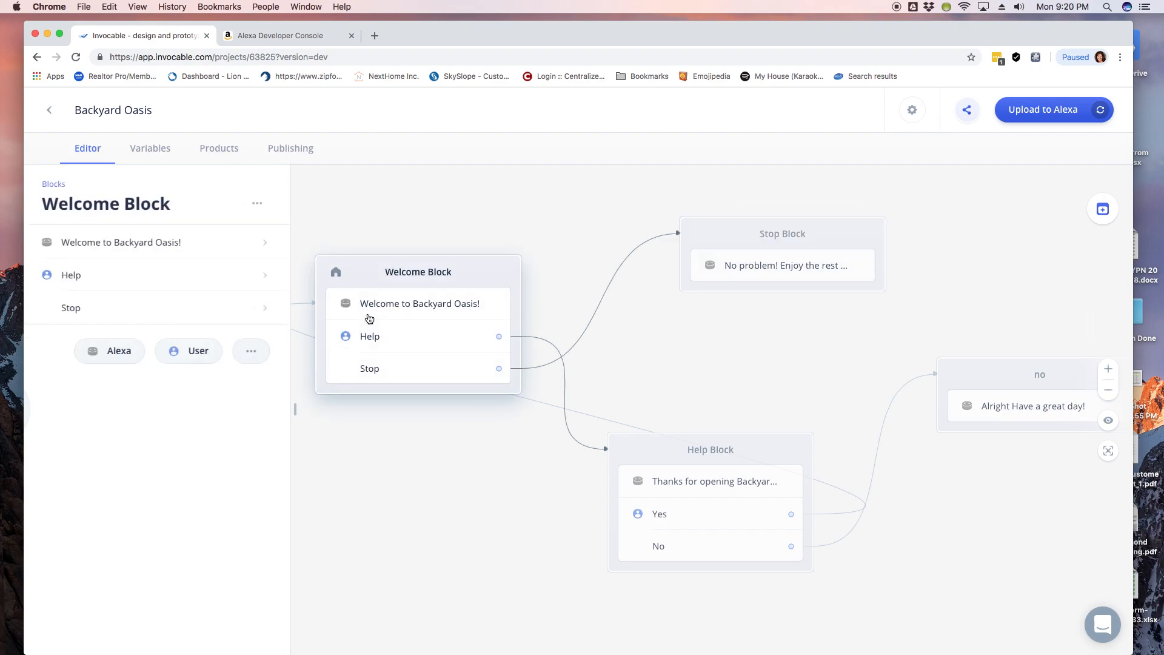
{"action": "left_click", "coordinate": [238, 253]}
{"action": "left_click", "coordinate": [241, 214]}
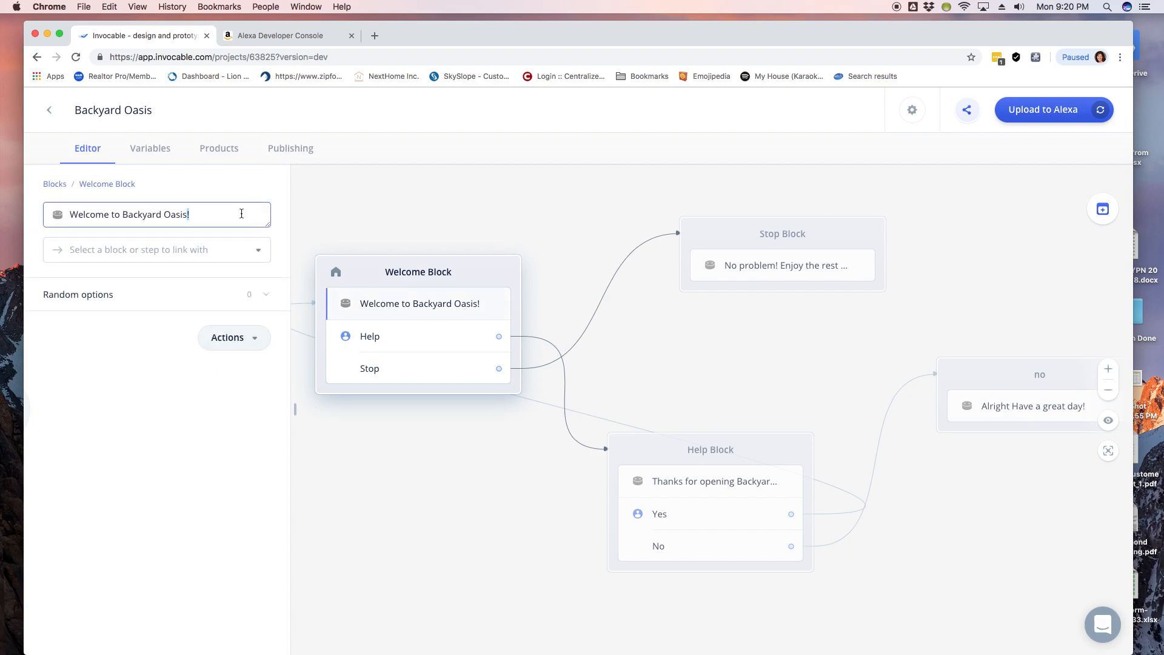
{"action": "key", "text": "super+a"}
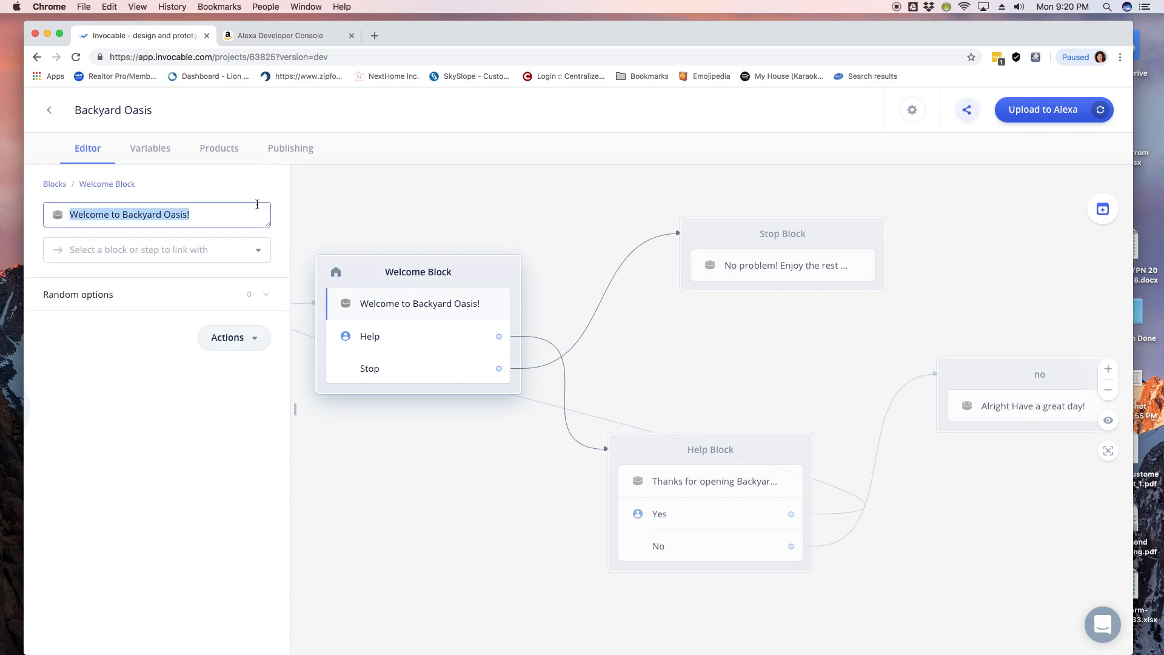
Step: Open Breezy Bend Backyard's Welcome Block message for editing
{"action": "left_click", "coordinate": [50, 110]}
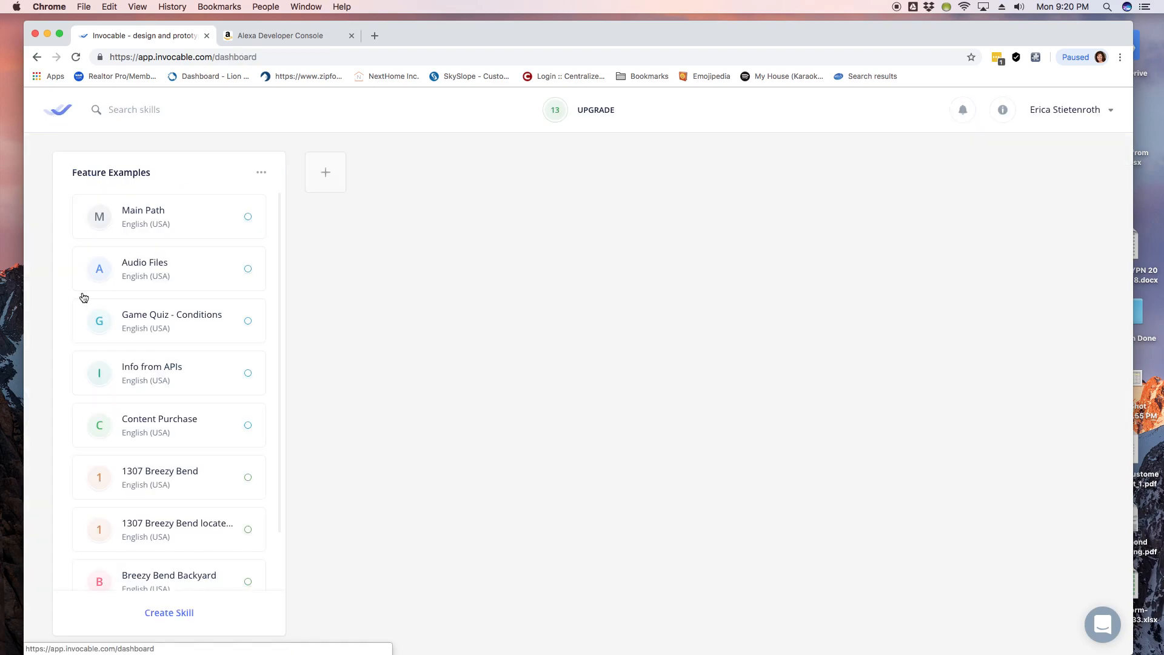
{"action": "scroll", "coordinate": [134, 485], "scroll_direction": "down", "scroll_amount": 2}
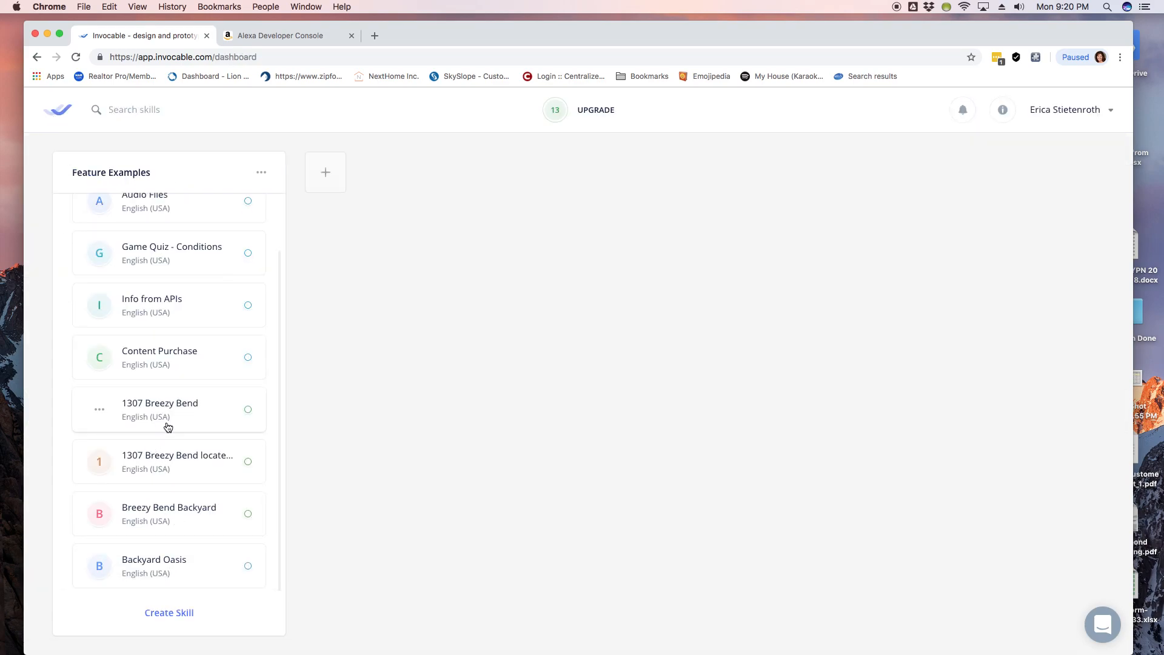
{"action": "left_click", "coordinate": [168, 523]}
{"action": "left_click", "coordinate": [325, 256]}
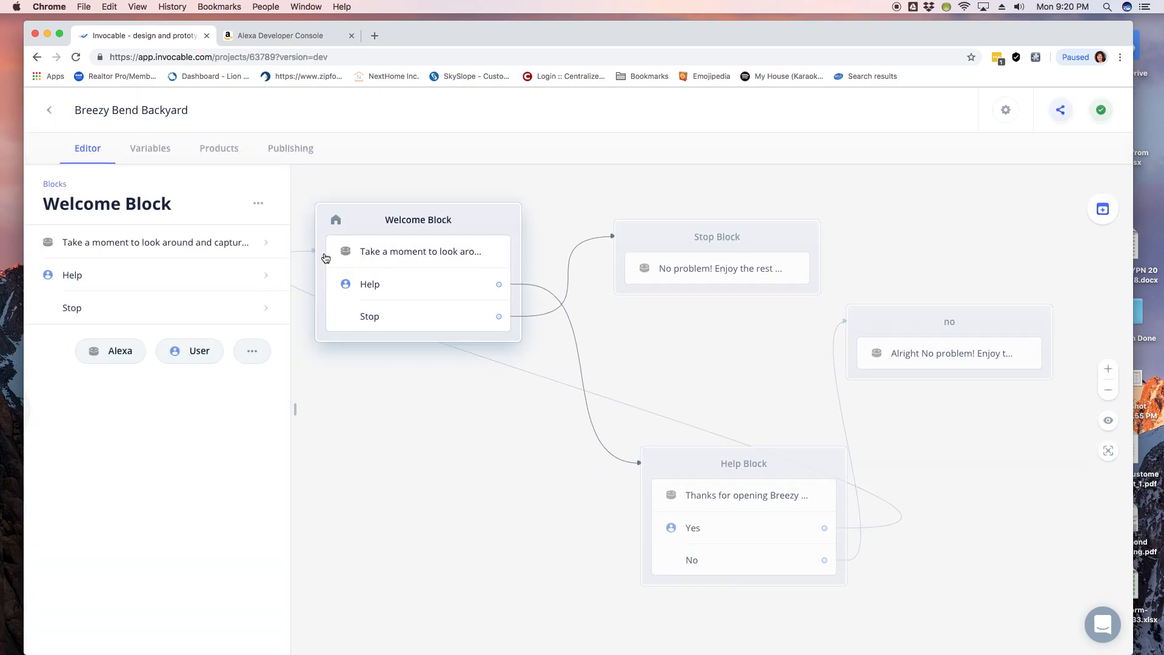
{"action": "left_click", "coordinate": [139, 242]}
Step: Select and copy the whole welcome tour message, then return to the dashboard
{"action": "scroll", "coordinate": [141, 248], "scroll_direction": "down", "scroll_amount": 6}
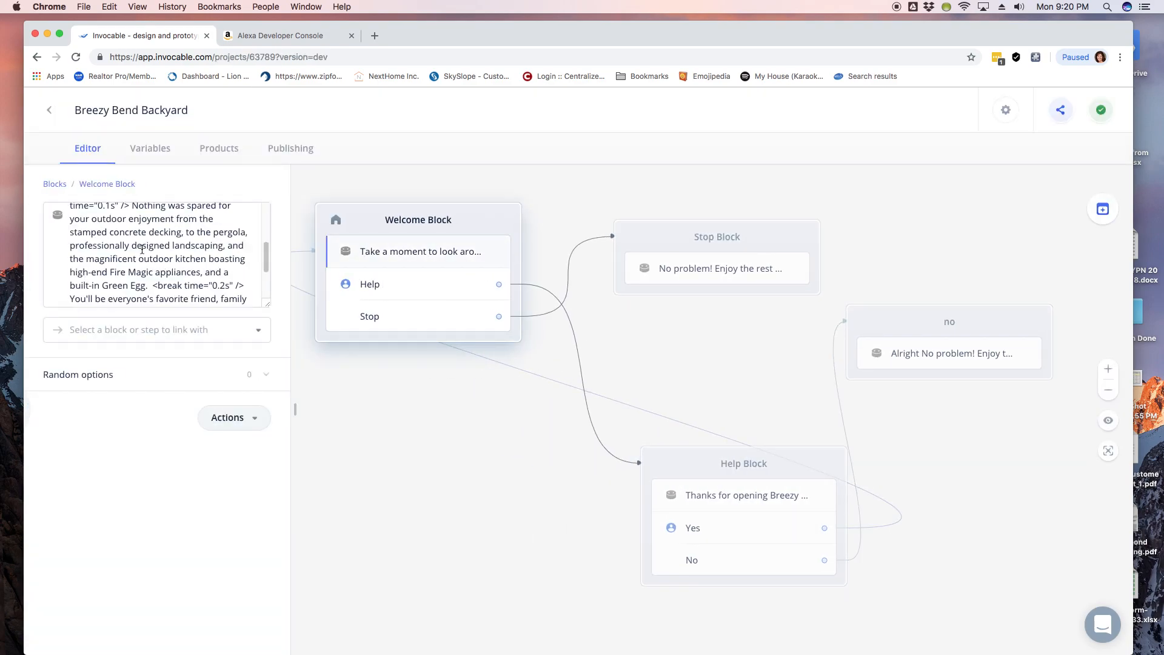
{"action": "left_click", "coordinate": [148, 266]}
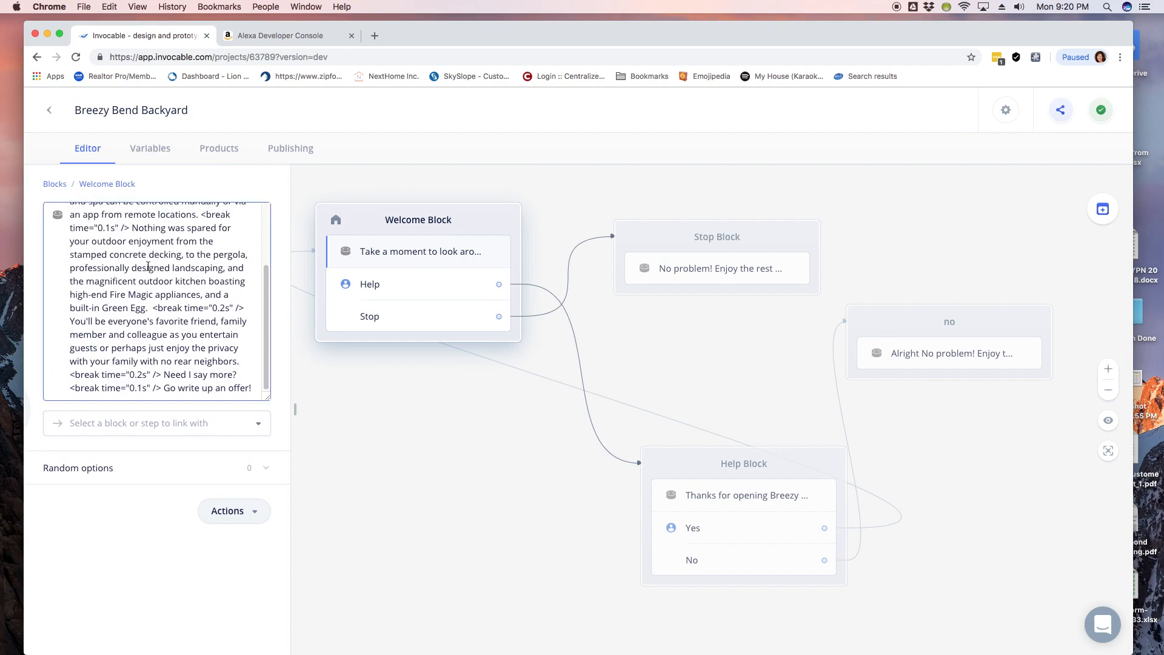
{"action": "key", "text": "super+a"}
{"action": "key", "text": "super+c"}
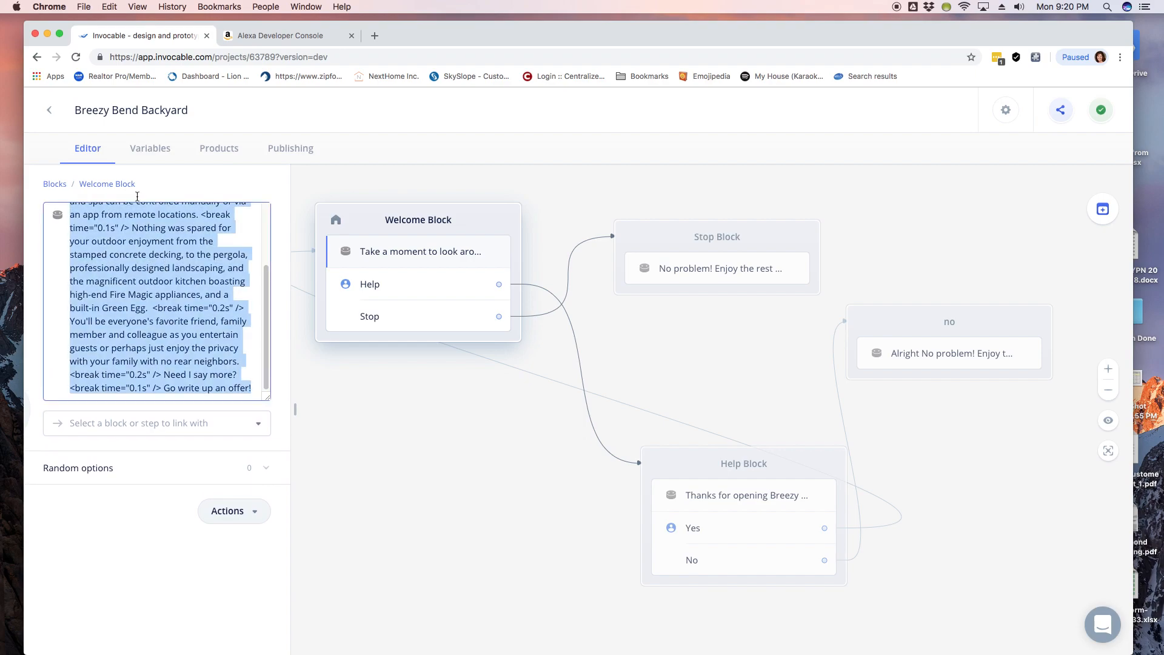
{"action": "left_click", "coordinate": [50, 110]}
{"action": "scroll", "coordinate": [152, 424], "scroll_direction": "down", "scroll_amount": 2}
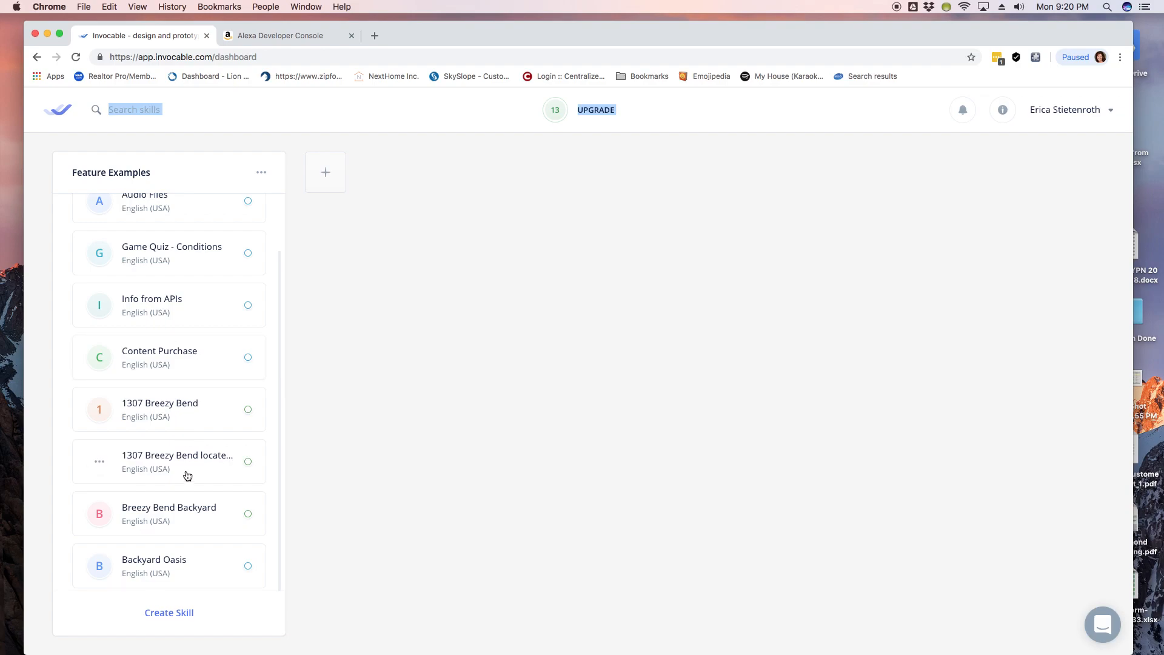
Step: Paste the copied Breezy Bend tour text over Backyard Oasis's welcome message
{"action": "left_click", "coordinate": [172, 561]}
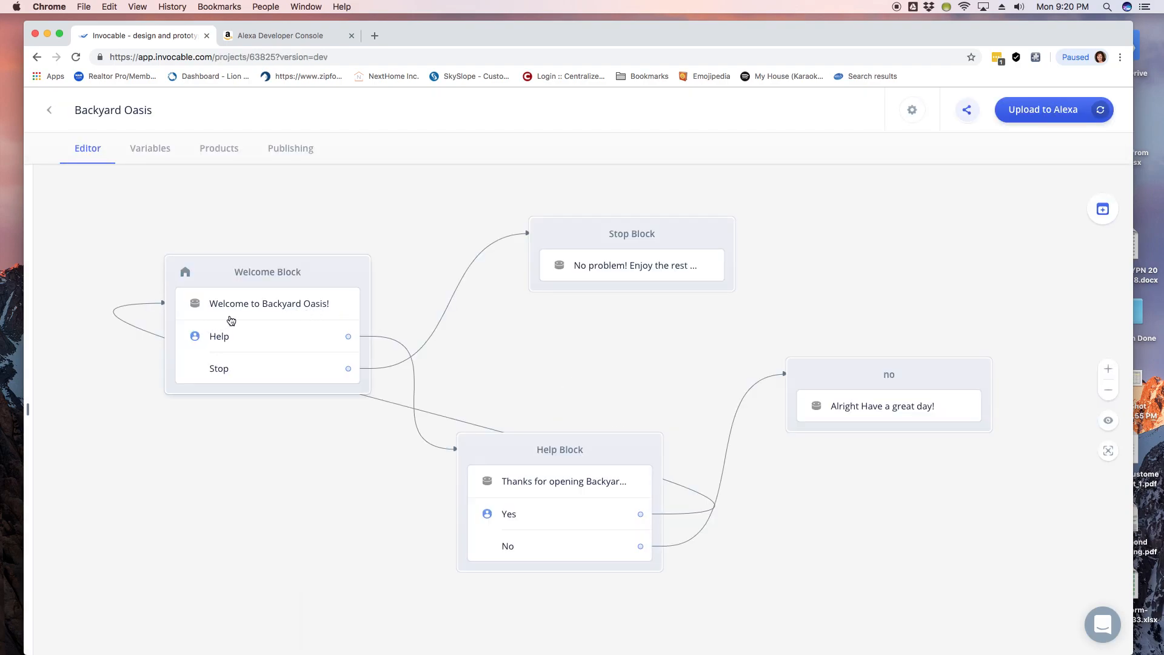
{"action": "left_click", "coordinate": [228, 288]}
{"action": "left_click", "coordinate": [190, 245]}
{"action": "left_click_drag", "start_coordinate": [164, 214], "coordinate": [178, 219]}
{"action": "key", "text": "super+a"}
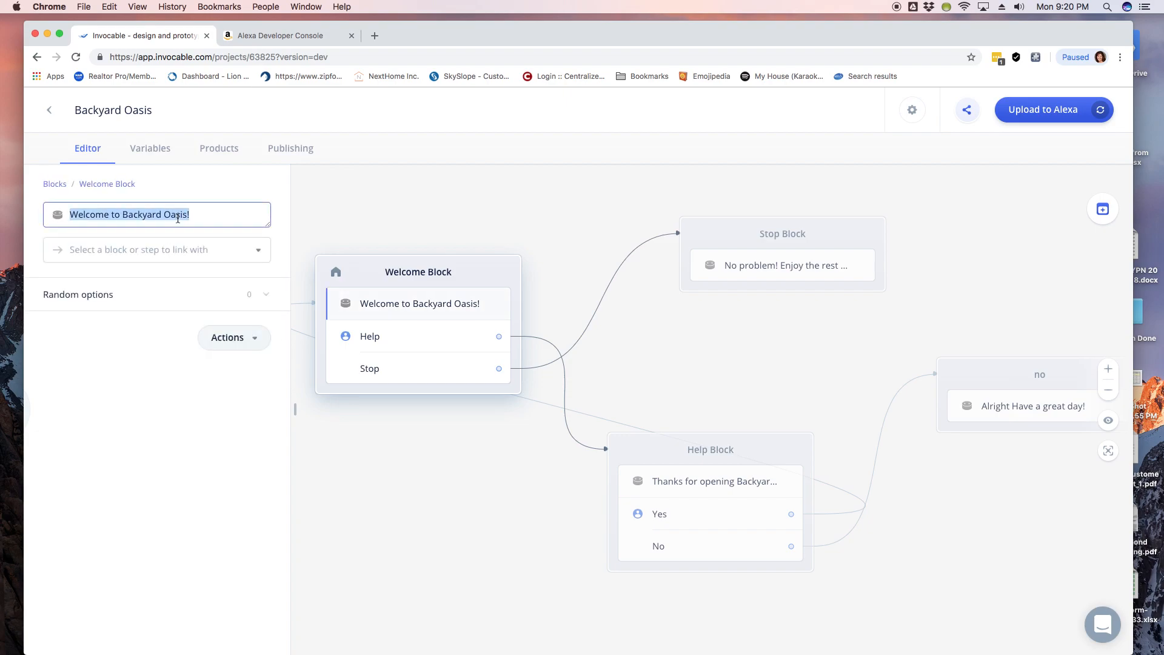
{"action": "key", "text": "super+v"}
Step: Check the pasted message's 0.3s and 0.2s break tags, then close the editor
{"action": "scroll", "coordinate": [185, 296], "scroll_direction": "up", "scroll_amount": 3}
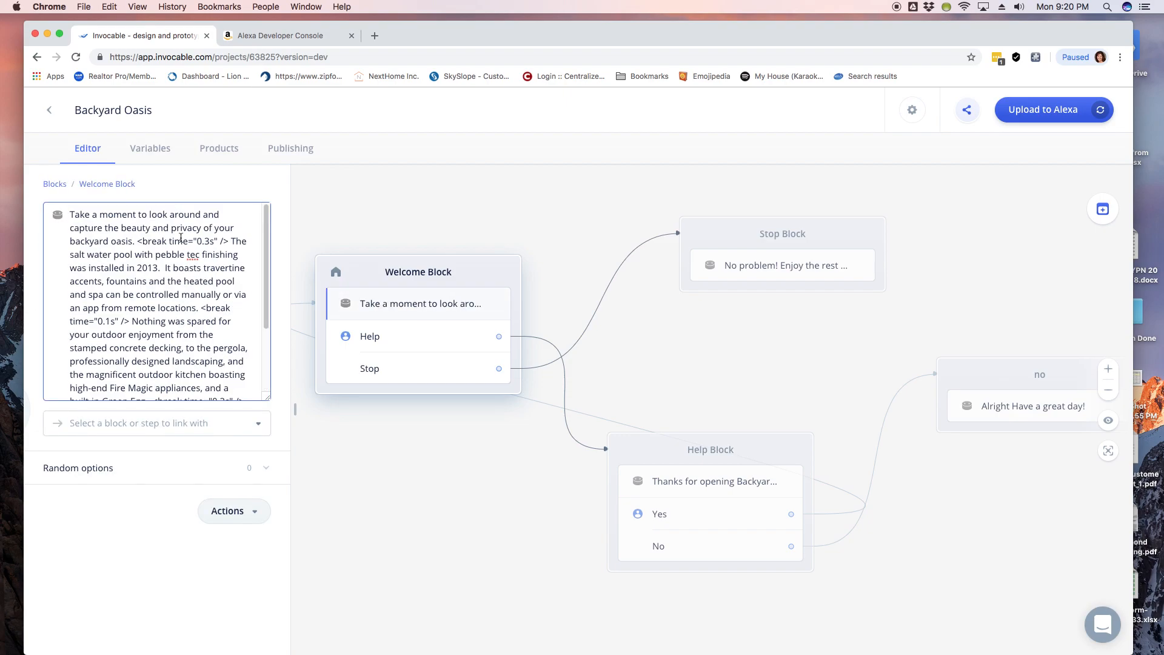
{"action": "left_click_drag", "start_coordinate": [137, 242], "coordinate": [229, 242]}
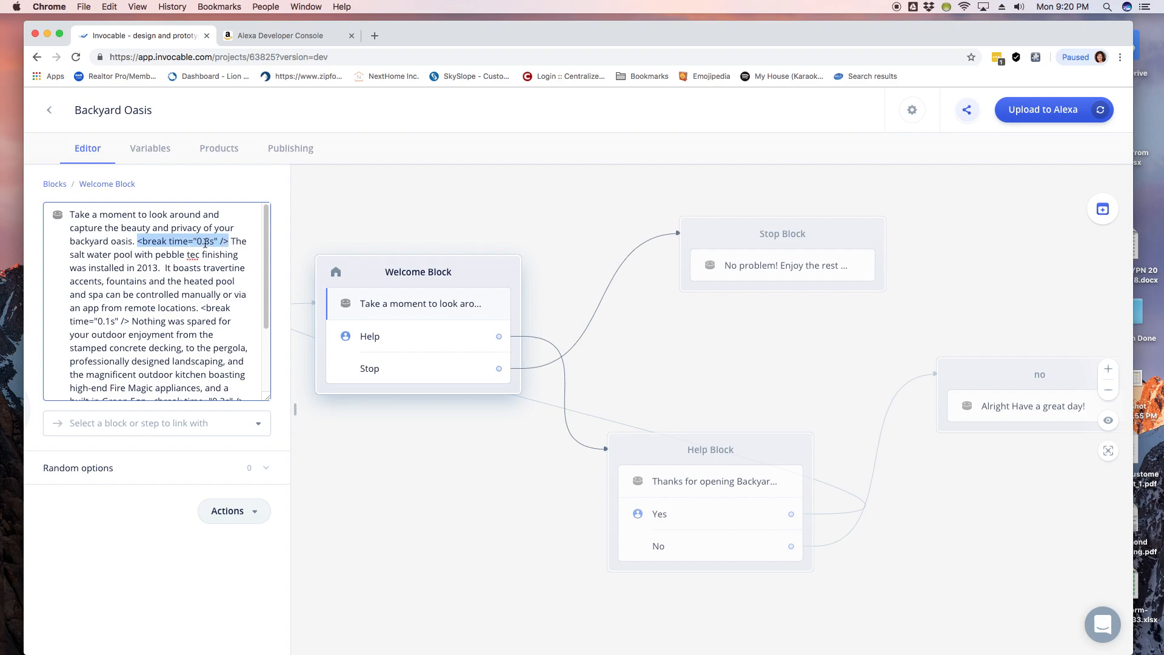
{"action": "scroll", "coordinate": [211, 286], "scroll_direction": "down", "scroll_amount": 1}
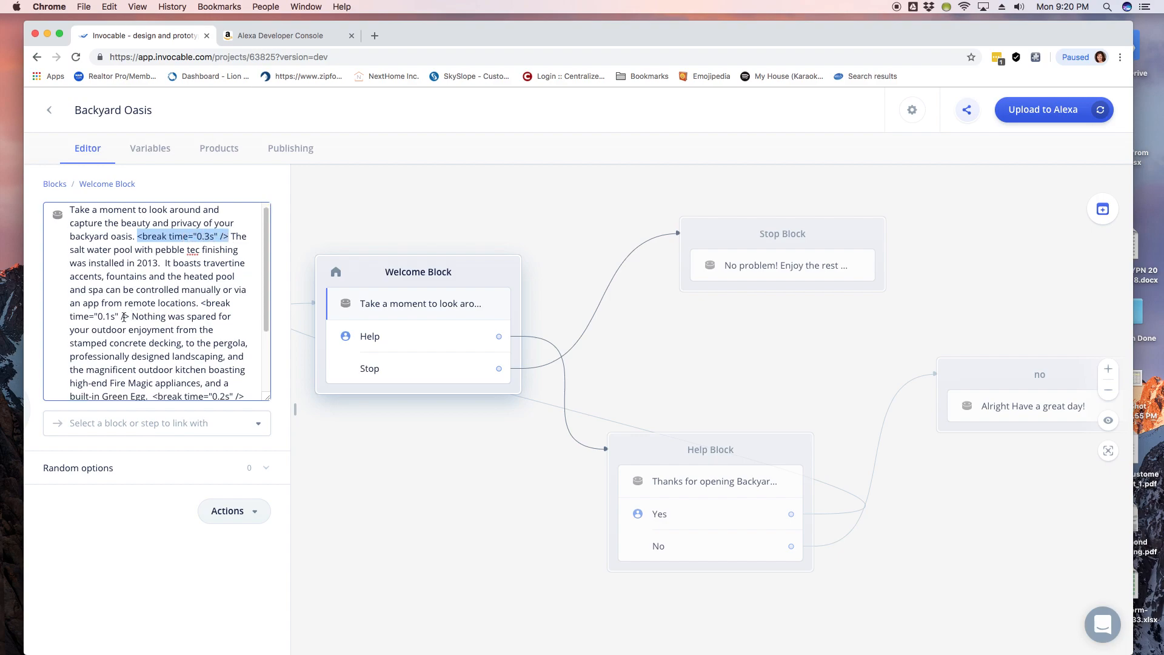
{"action": "scroll", "coordinate": [152, 317], "scroll_direction": "down", "scroll_amount": 5}
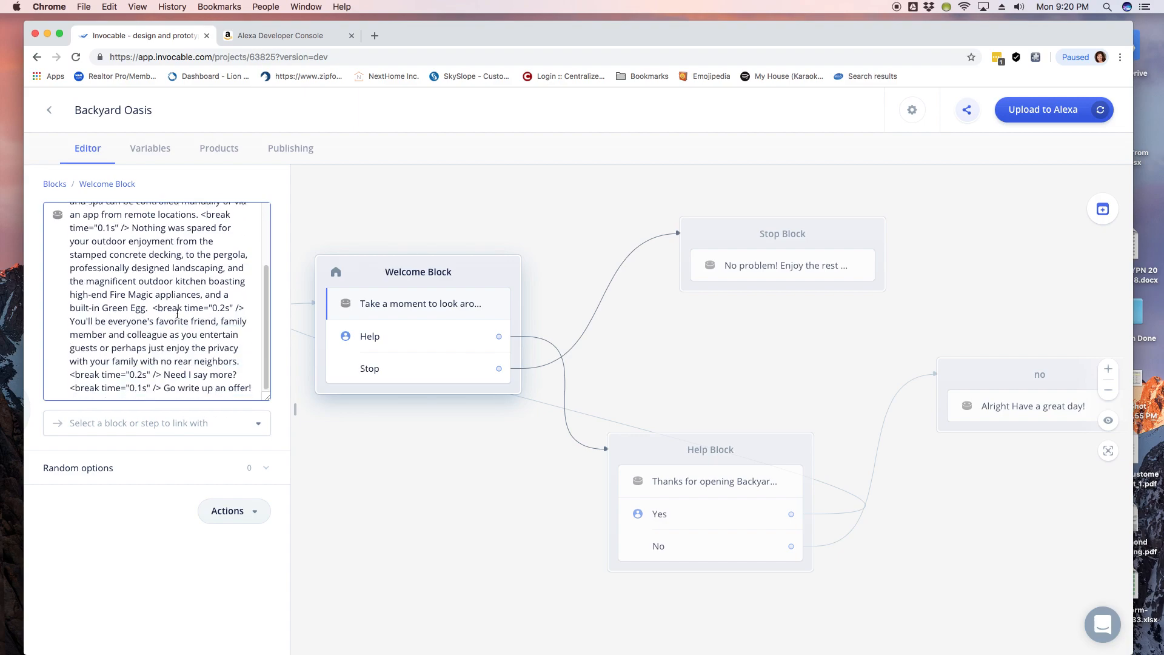
{"action": "left_click_drag", "start_coordinate": [153, 309], "coordinate": [249, 310]}
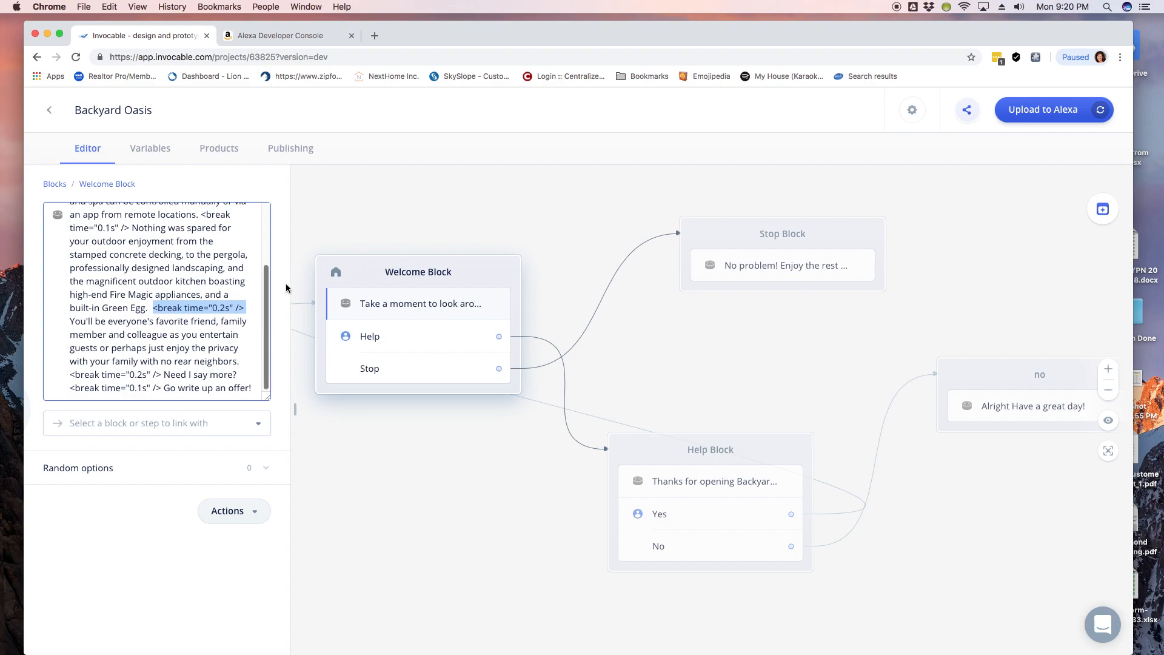
{"action": "left_click", "coordinate": [407, 203]}
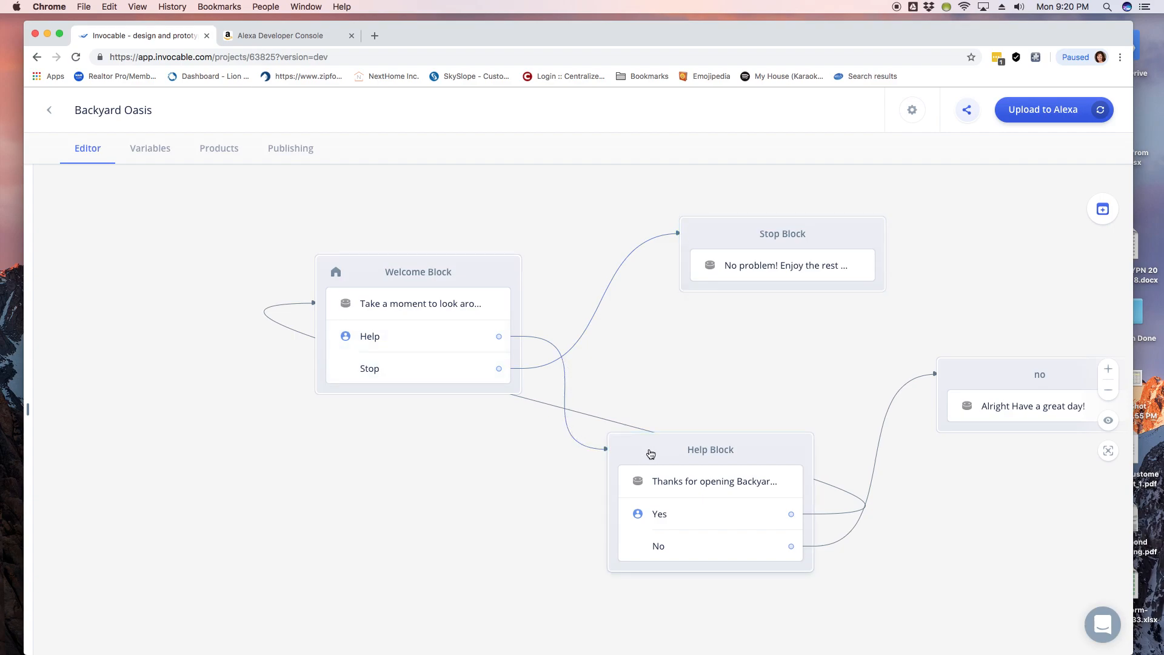
Step: Review the Help Block's message and move the Welcome Block up and left
{"action": "left_click", "coordinate": [669, 483]}
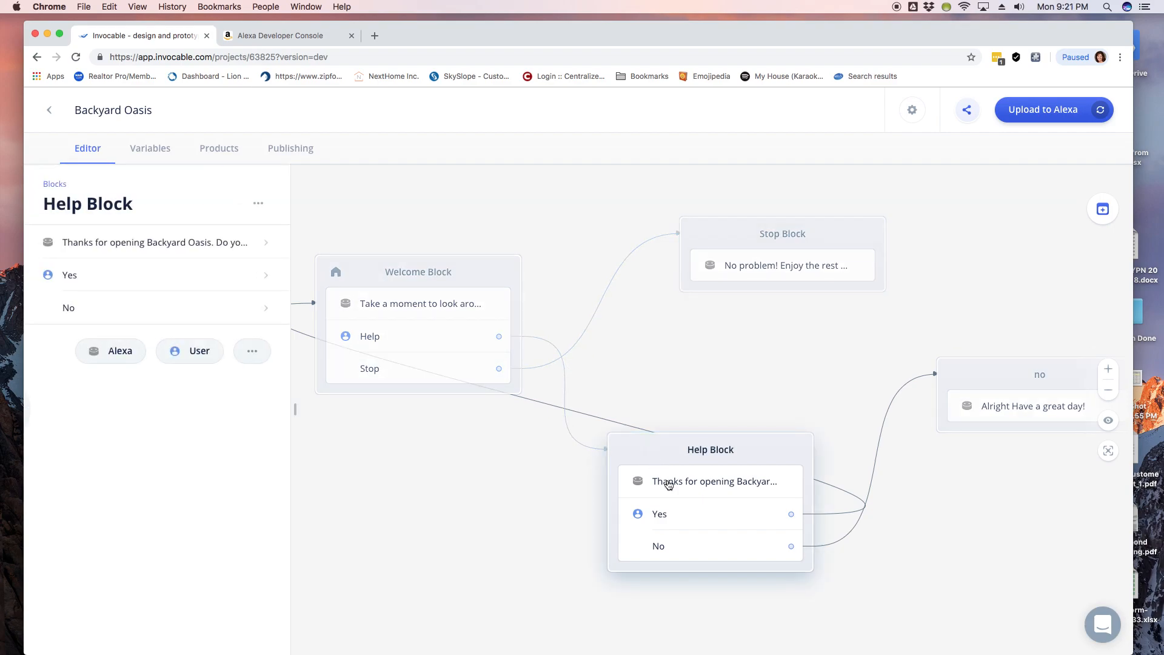
{"action": "left_click", "coordinate": [135, 242]}
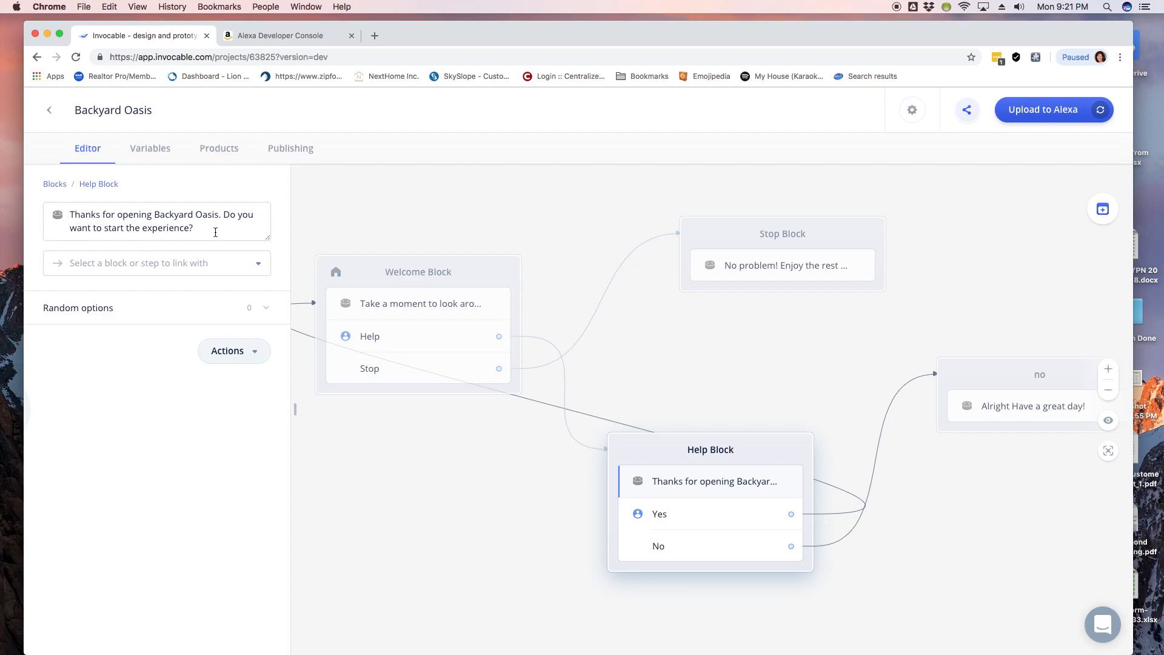
{"action": "left_click", "coordinate": [305, 219]}
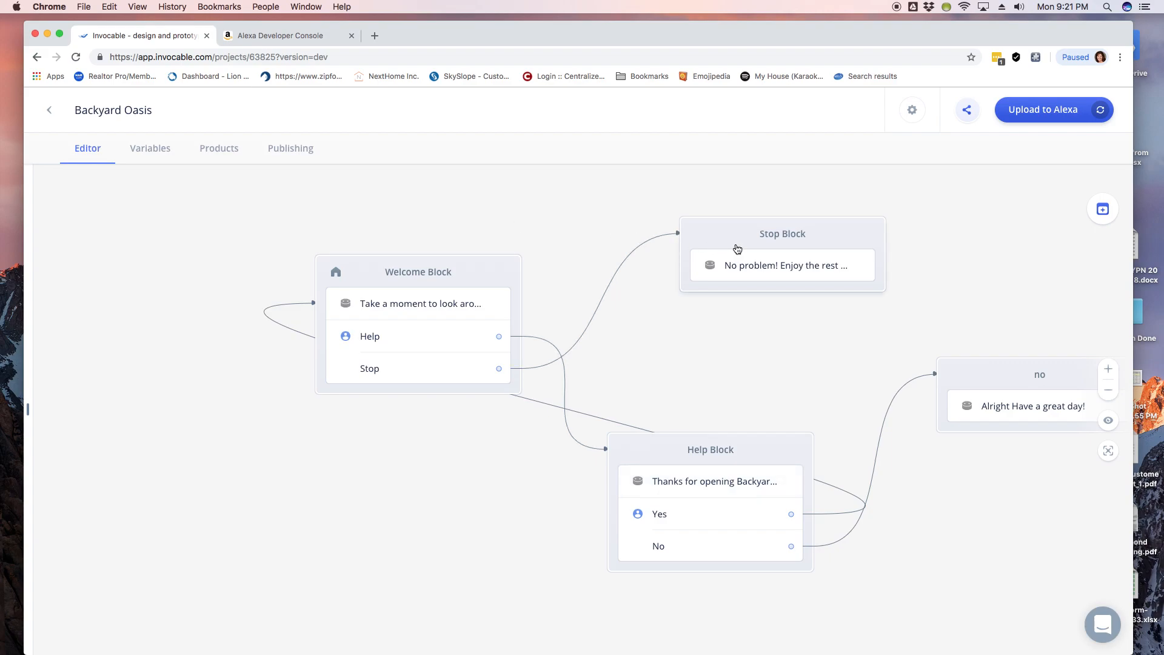
{"action": "left_click_drag", "start_coordinate": [440, 292], "coordinate": [344, 257]}
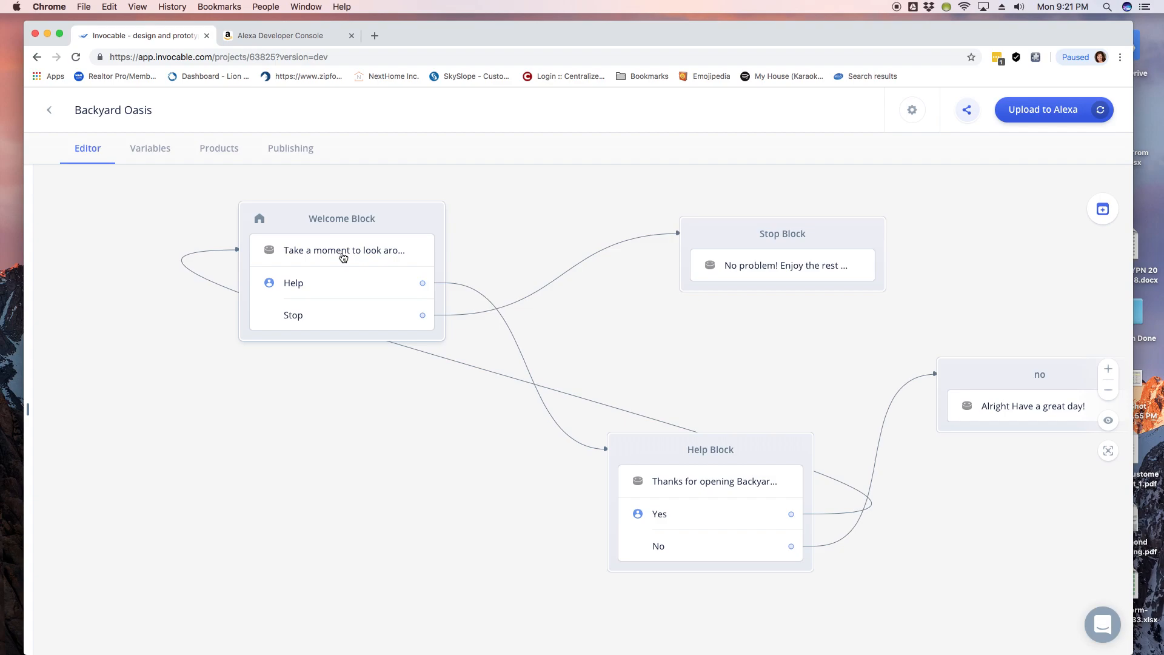
{"action": "left_click", "coordinate": [349, 258]}
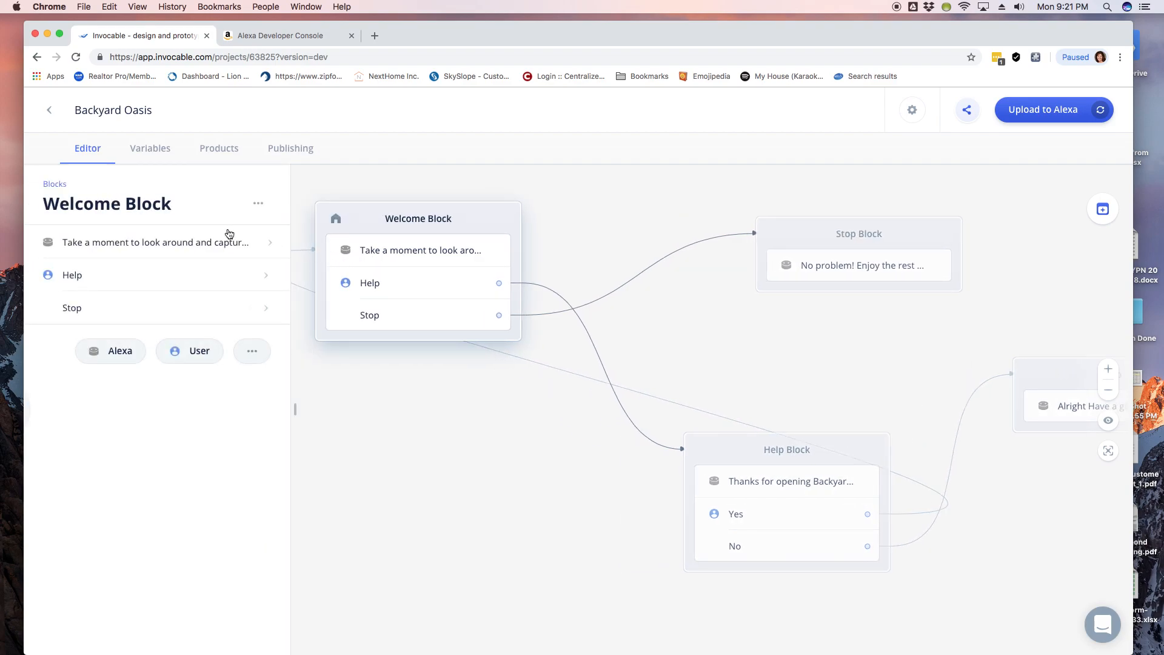
{"action": "left_click", "coordinate": [489, 420]}
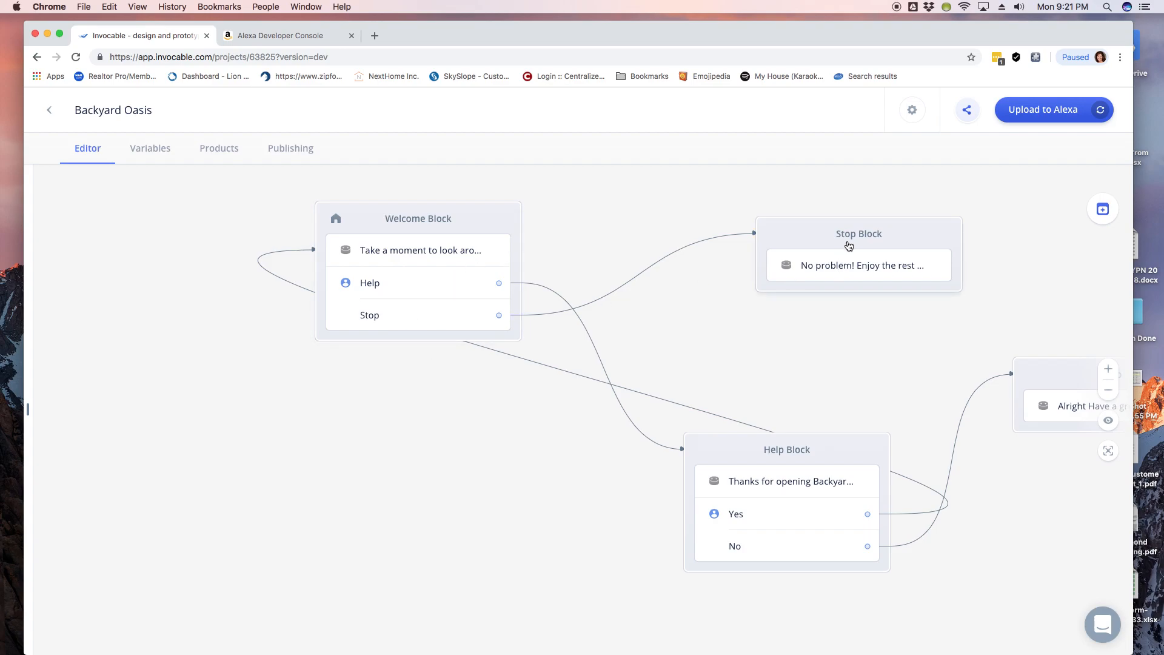
Step: Move Stop to the upper middle, Help to the lower left, no to the lower middle, then reopen the welcome message
{"action": "left_click_drag", "start_coordinate": [837, 242], "coordinate": [665, 191]}
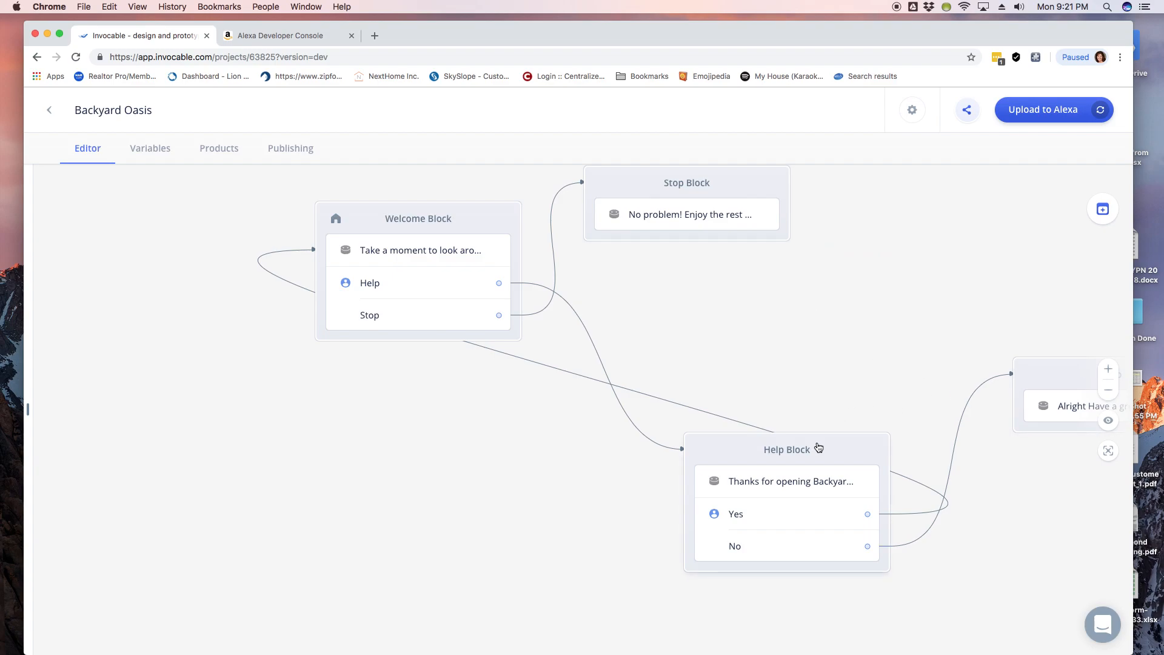
{"action": "left_click_drag", "start_coordinate": [818, 449], "coordinate": [459, 462]}
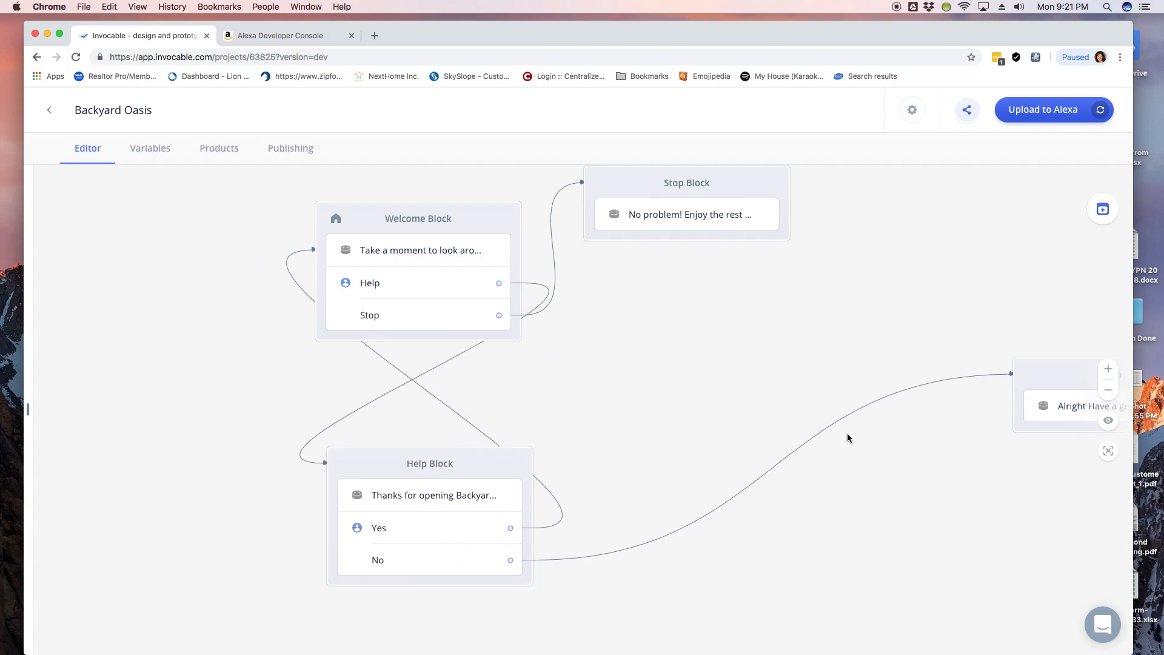
{"action": "left_click_drag", "start_coordinate": [1031, 374], "coordinate": [702, 489]}
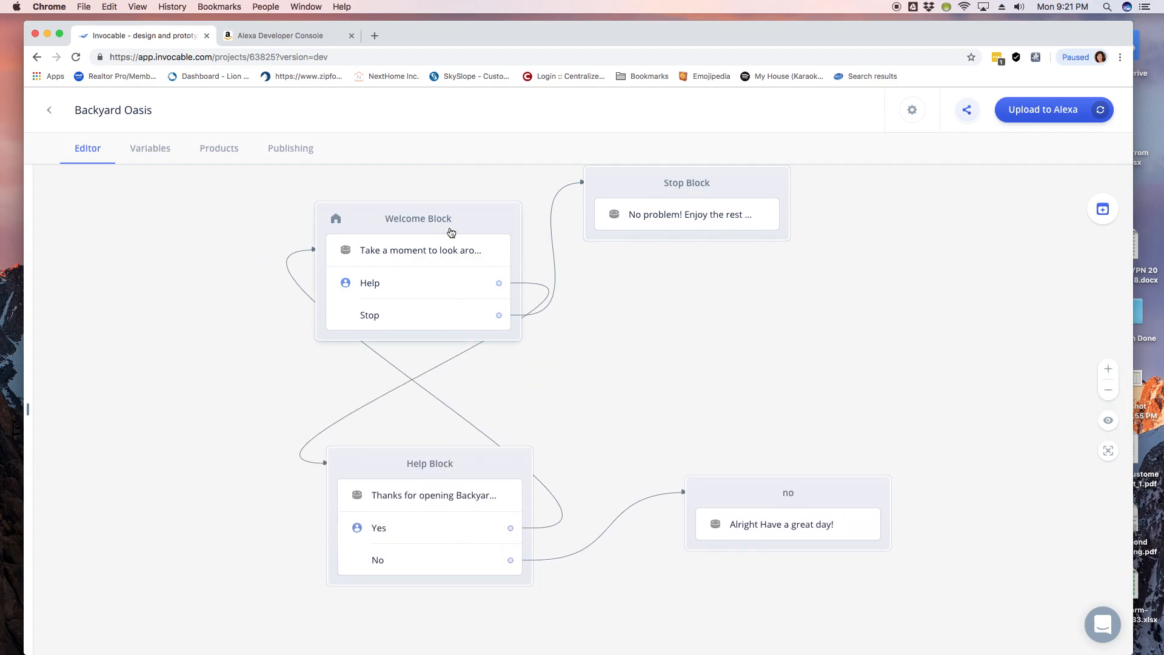
{"action": "left_click", "coordinate": [406, 261]}
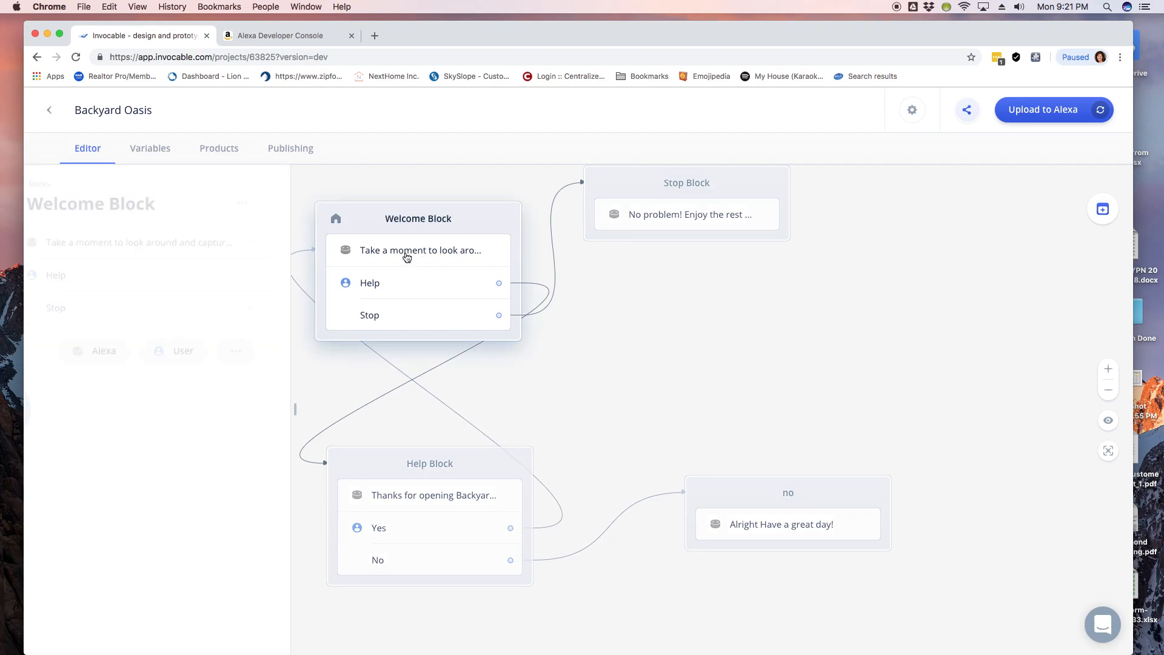
{"action": "left_click", "coordinate": [237, 244]}
{"action": "scroll", "coordinate": [230, 266], "scroll_direction": "down", "scroll_amount": 5}
Step: Replace 'Go write up' with 'Would you like to make' in the welcome message's closing line
{"action": "scroll", "coordinate": [246, 260], "scroll_direction": "up", "scroll_amount": 5}
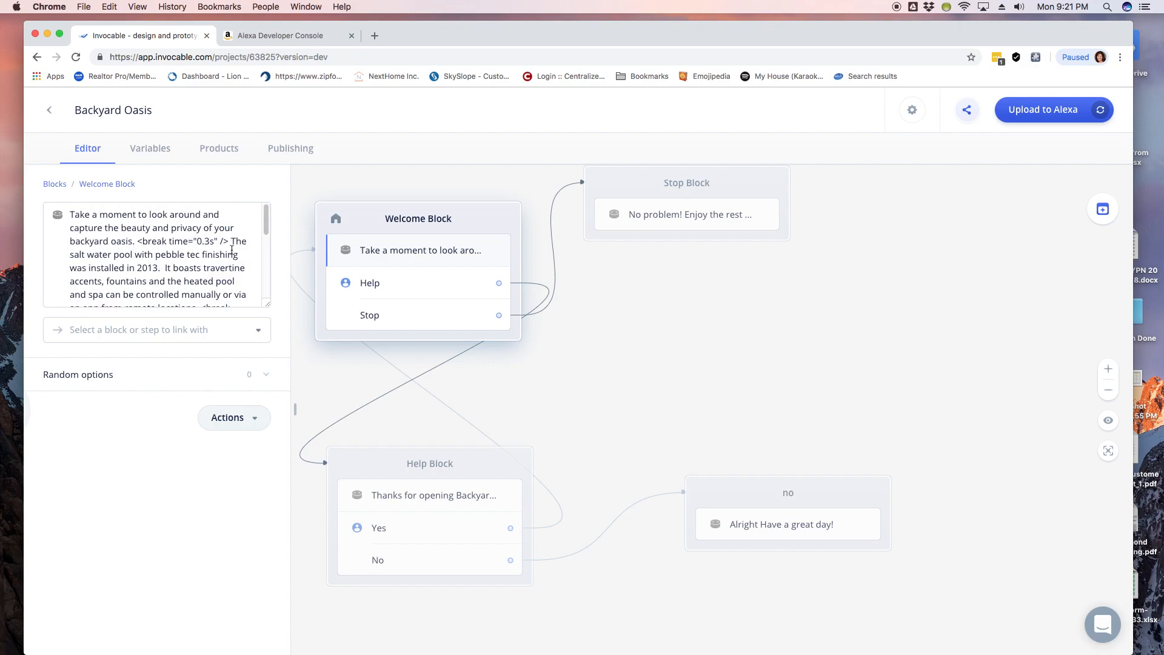
{"action": "left_click", "coordinate": [398, 227]}
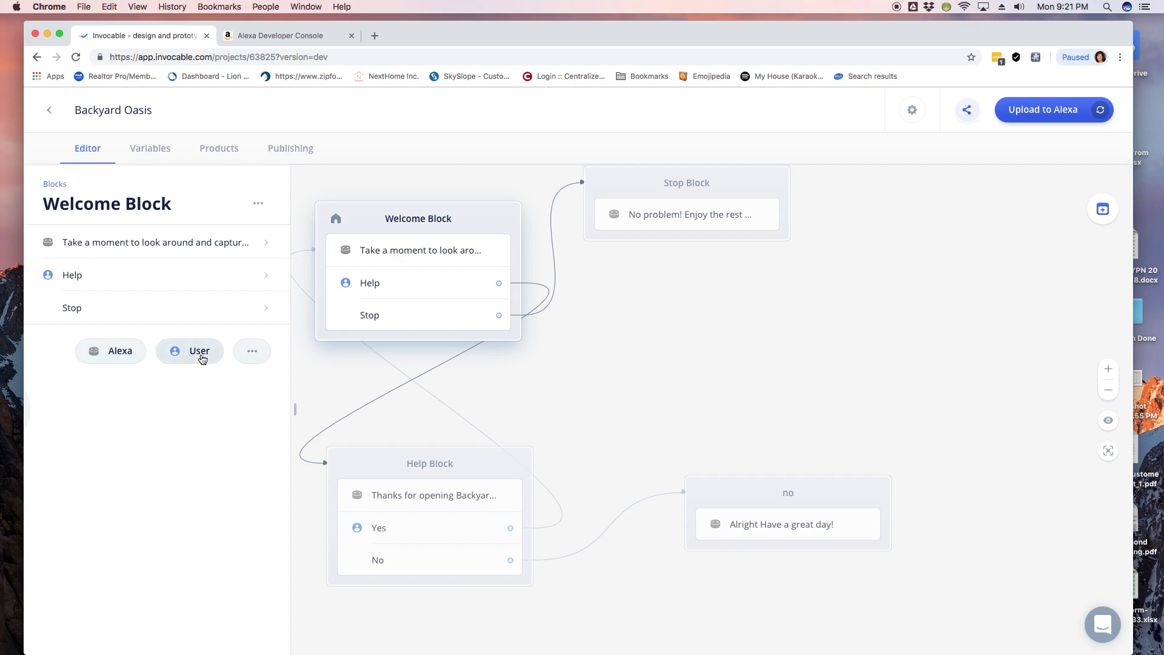
{"action": "left_click", "coordinate": [216, 242]}
{"action": "scroll", "coordinate": [204, 272], "scroll_direction": "down", "scroll_amount": 5}
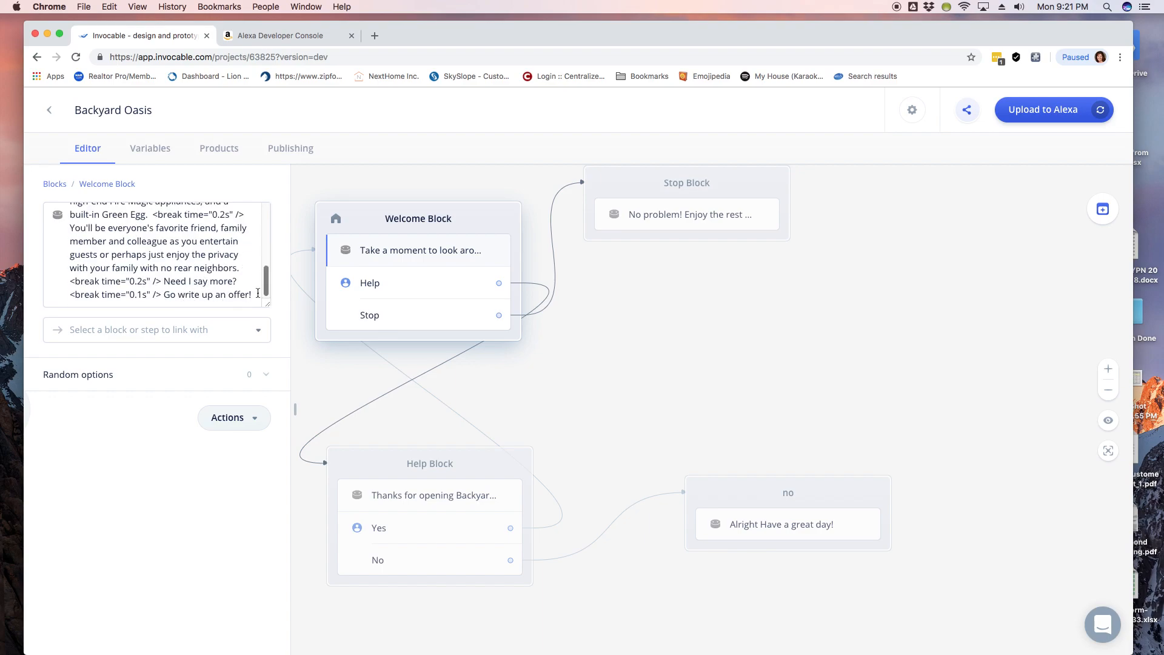
{"action": "left_click", "coordinate": [165, 295]}
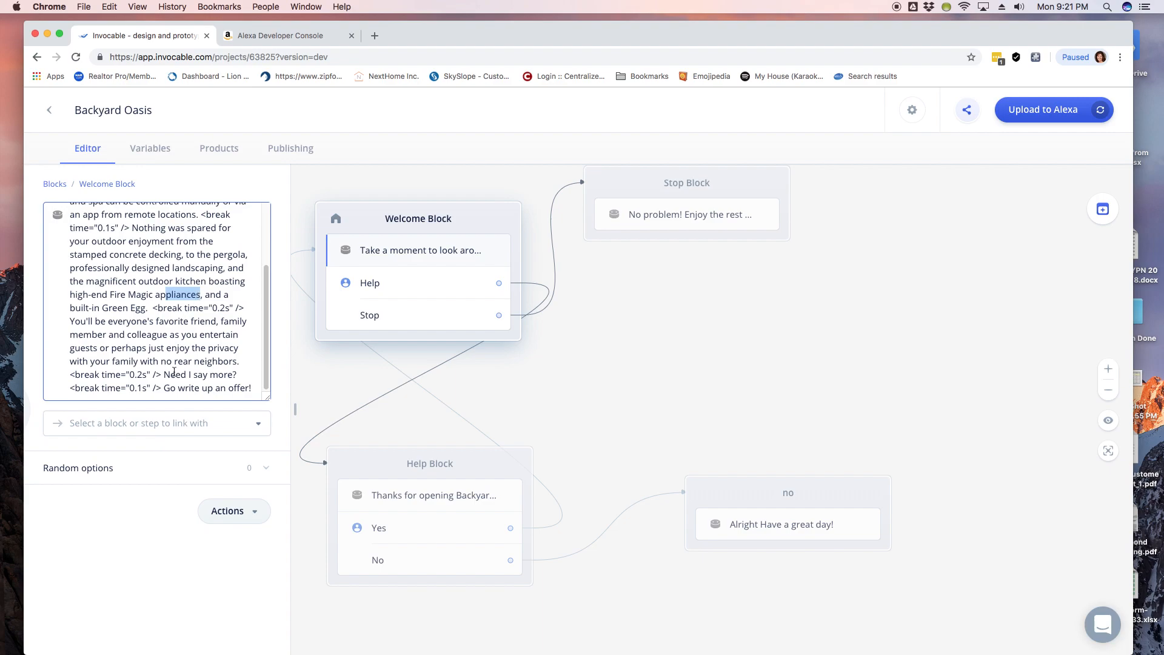
{"action": "left_click_drag", "start_coordinate": [163, 388], "coordinate": [212, 388]}
{"action": "type", "text": "Would you like t"}
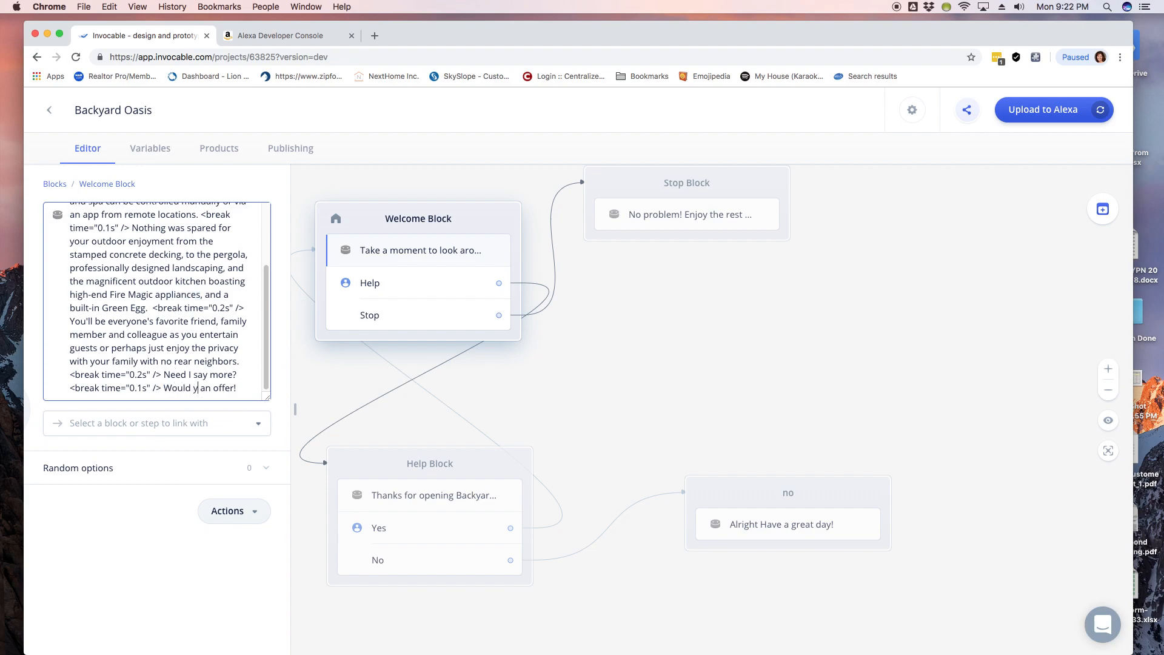
{"action": "type", "text": "o make"}
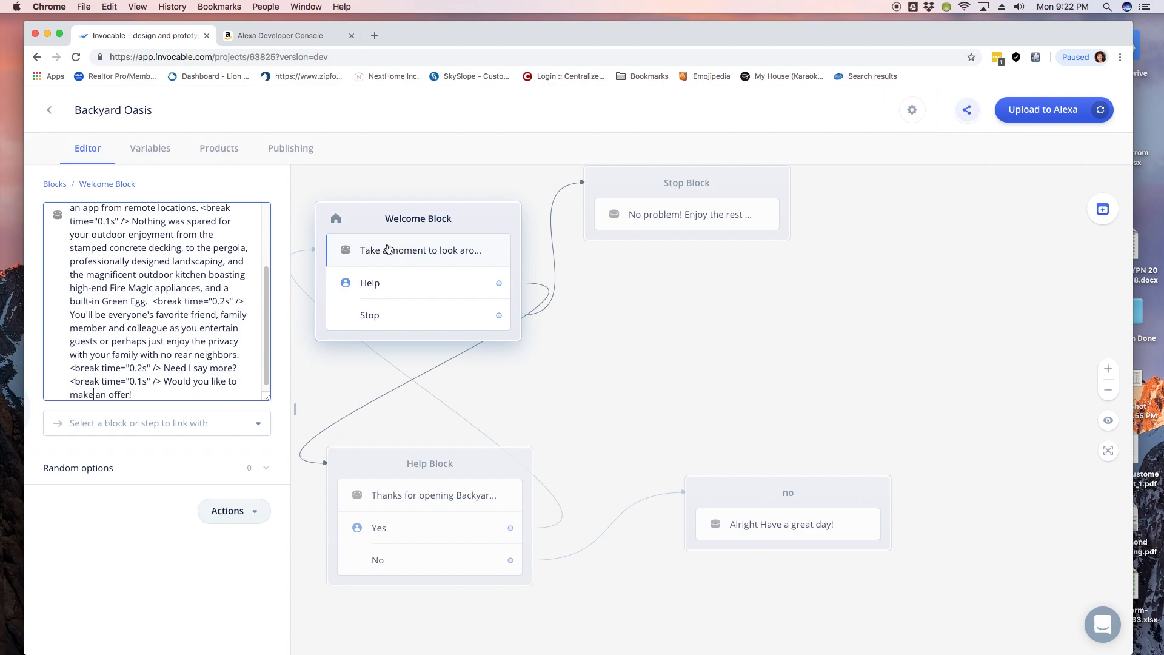
{"action": "left_click", "coordinate": [402, 223]}
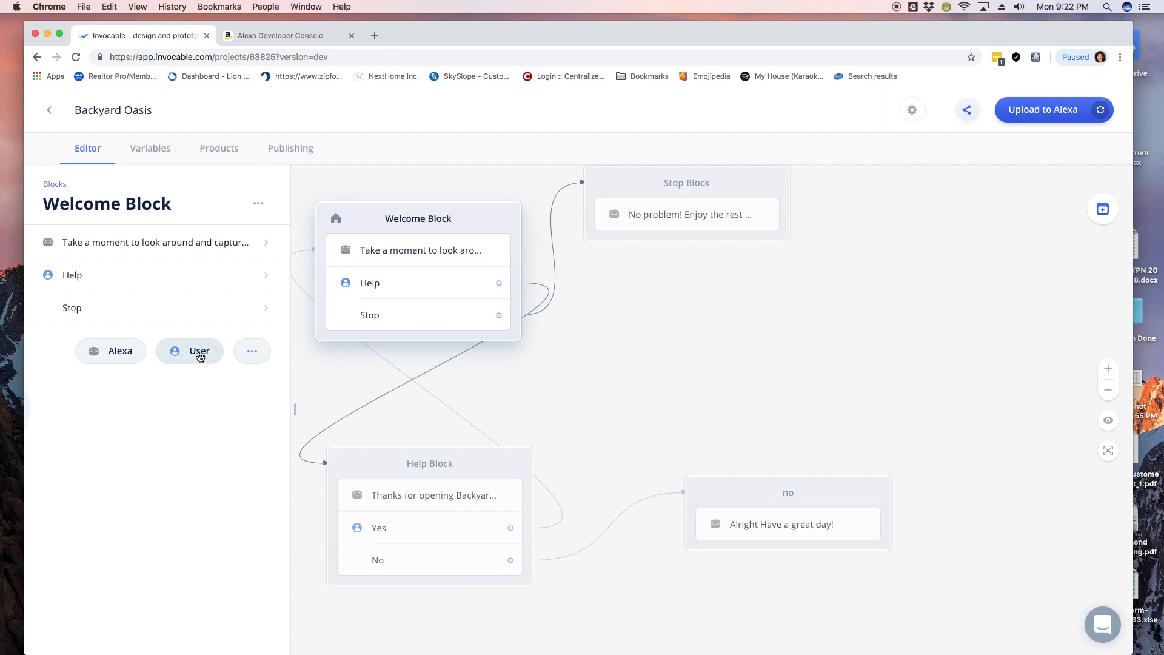
Step: Review the welcome message and add a Yes user reply to the Welcome Block
{"action": "left_click", "coordinate": [234, 246]}
{"action": "scroll", "coordinate": [215, 273], "scroll_direction": "down", "scroll_amount": 5}
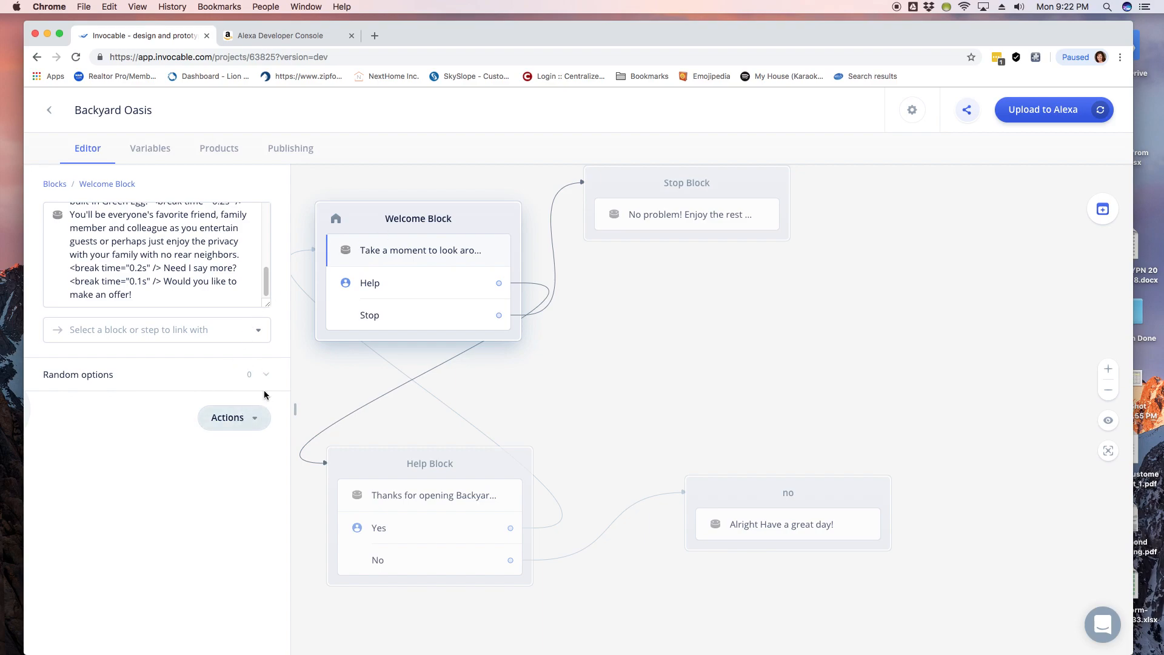
{"action": "left_click", "coordinate": [407, 219]}
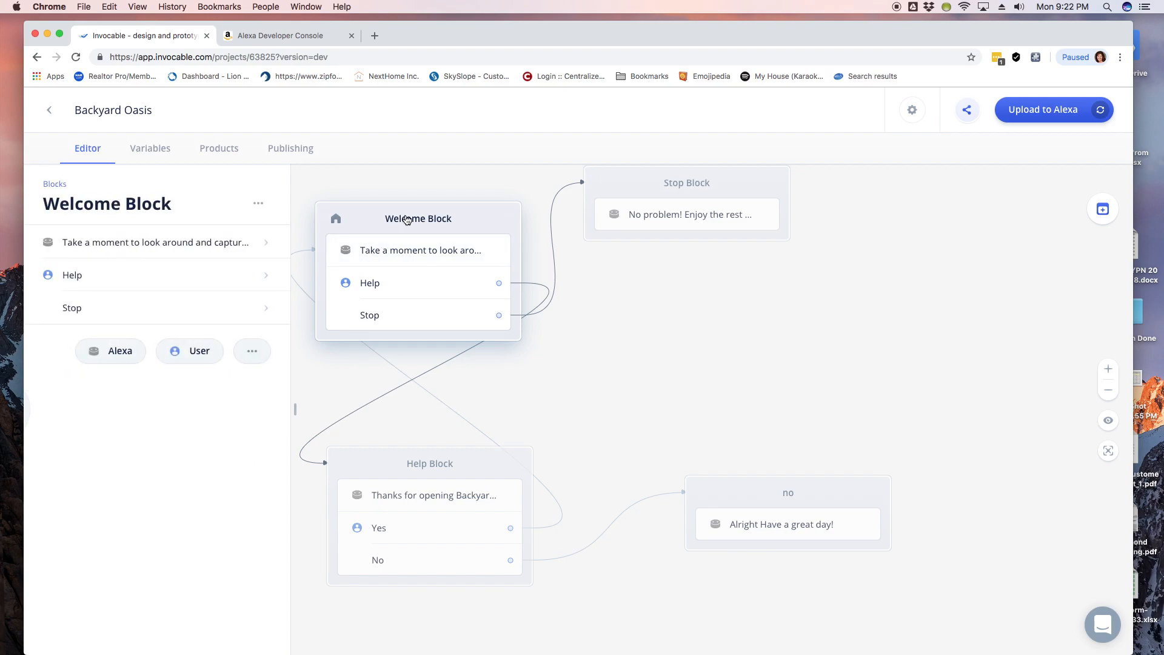
{"action": "left_click", "coordinate": [198, 350]}
{"action": "type", "text": "Yes"}
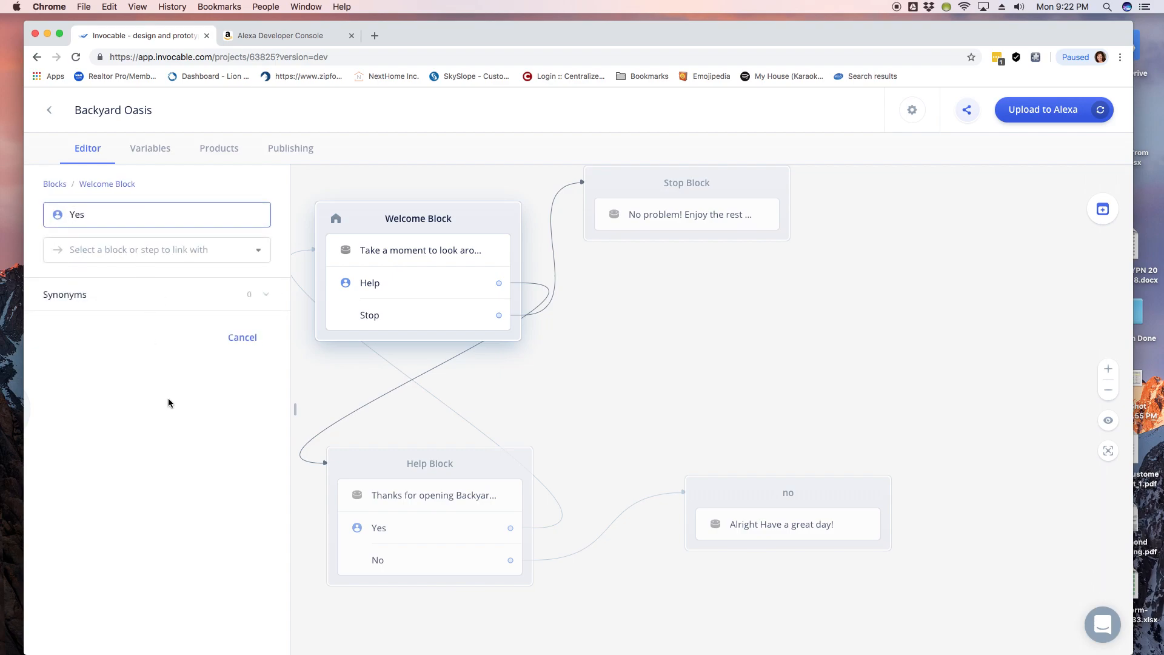
{"action": "key", "text": "Return"}
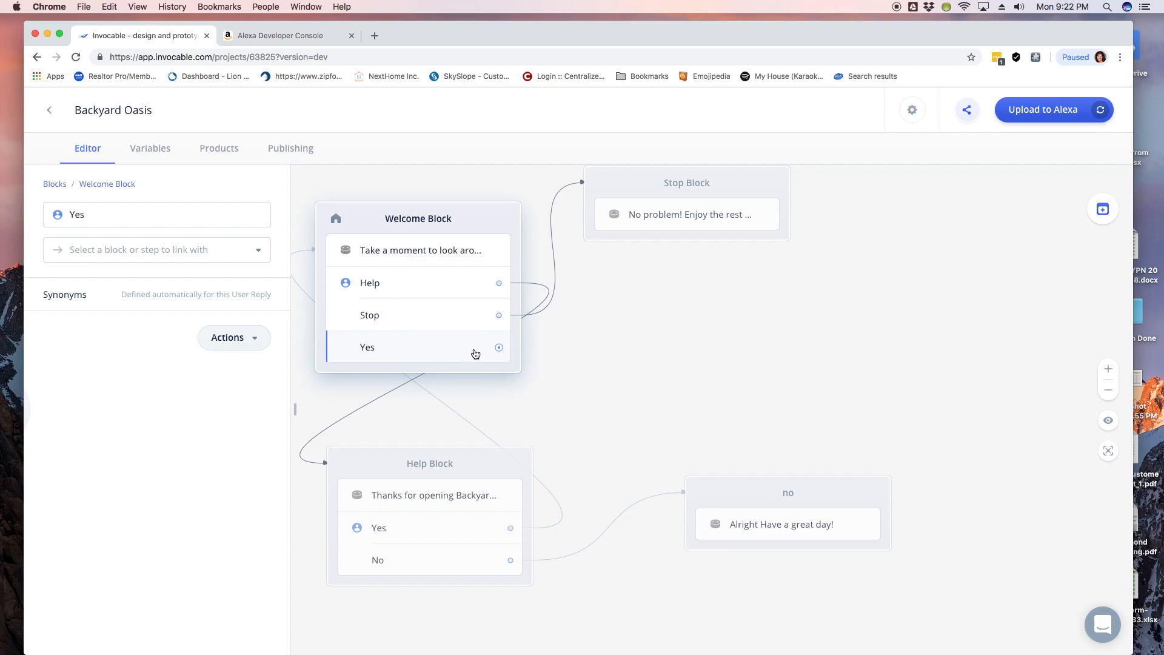
Step: Add a No user reply and move the Stop Block further right
{"action": "left_click", "coordinate": [429, 226]}
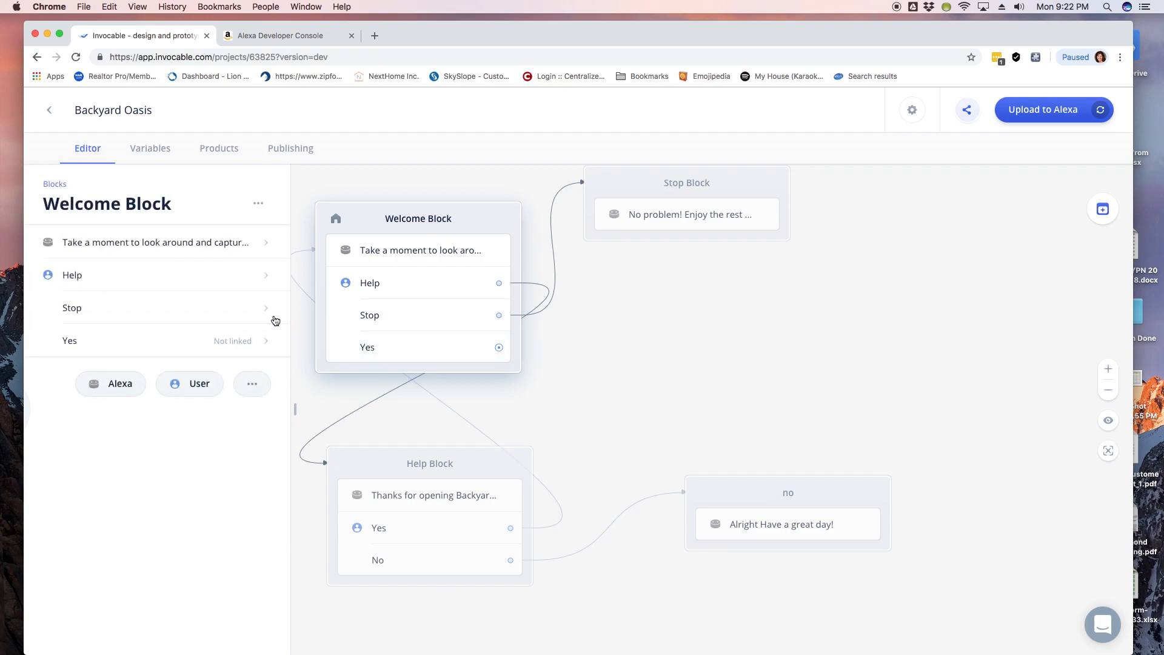
{"action": "left_click", "coordinate": [195, 382]}
{"action": "type", "text": "No"}
{"action": "key", "text": "Return"}
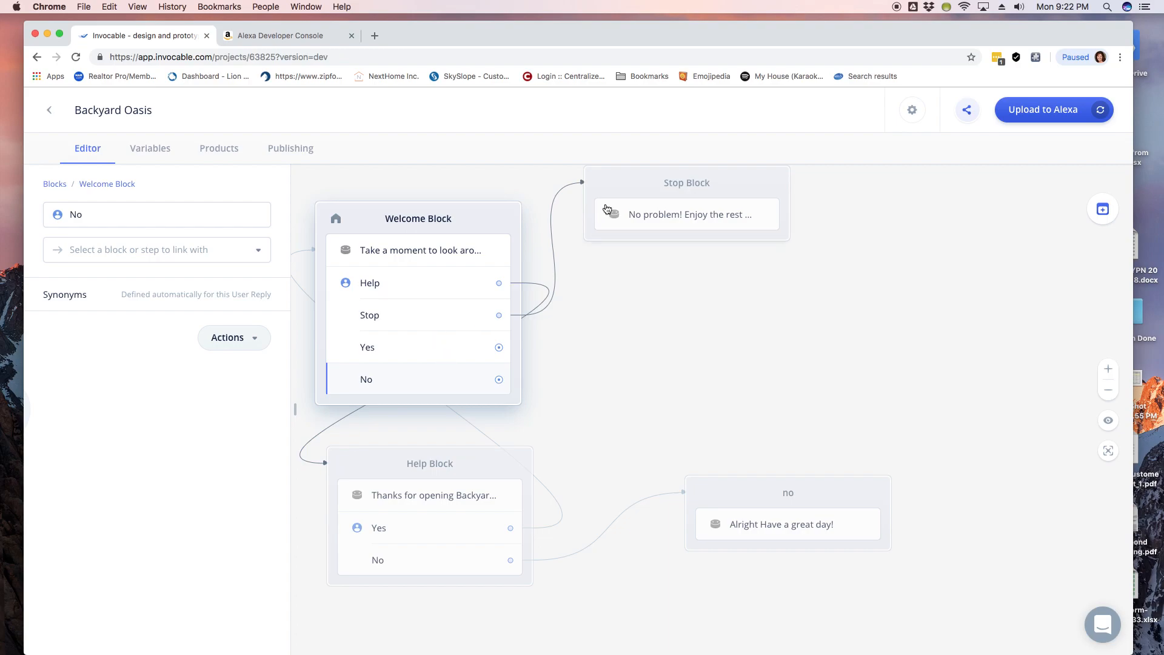
{"action": "left_click_drag", "start_coordinate": [620, 193], "coordinate": [719, 227]}
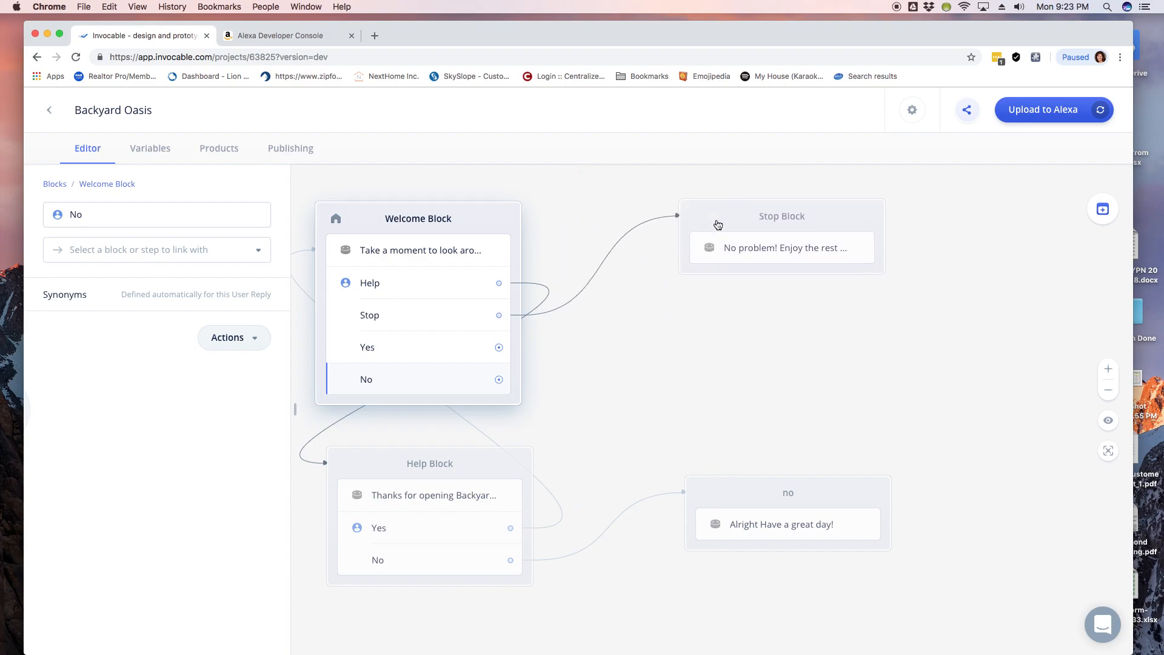
{"action": "left_click", "coordinate": [434, 352]}
{"action": "left_click", "coordinate": [1071, 263]}
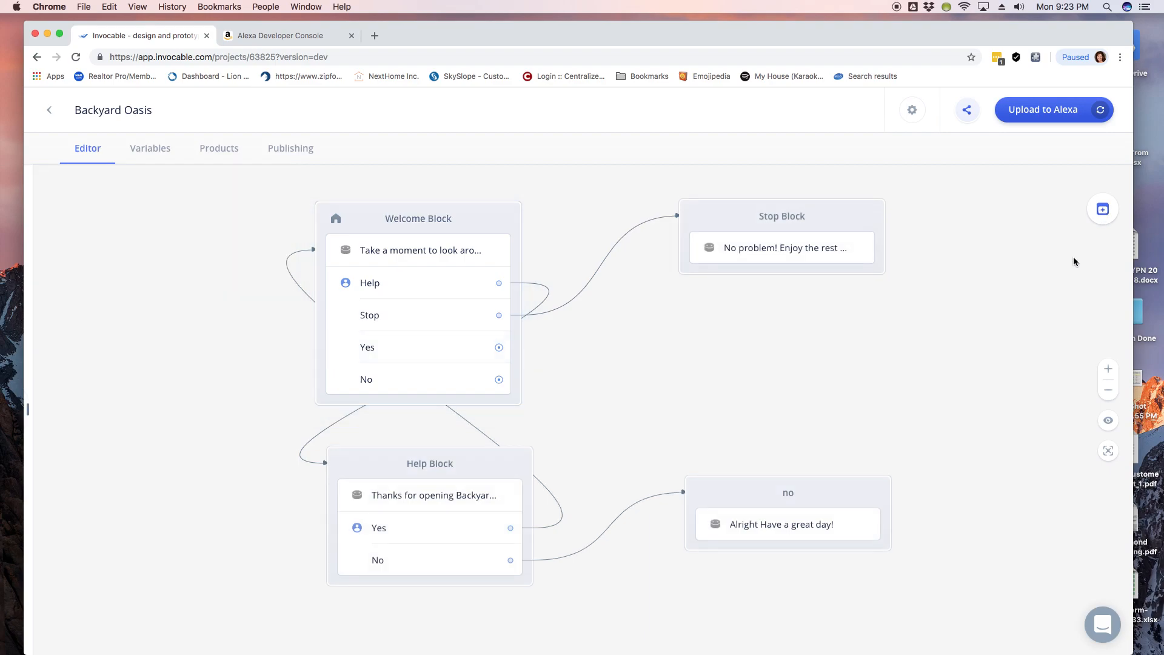
Step: Add a regular block named Yes and place it right of the Welcome Block
{"action": "left_click", "coordinate": [1104, 212]}
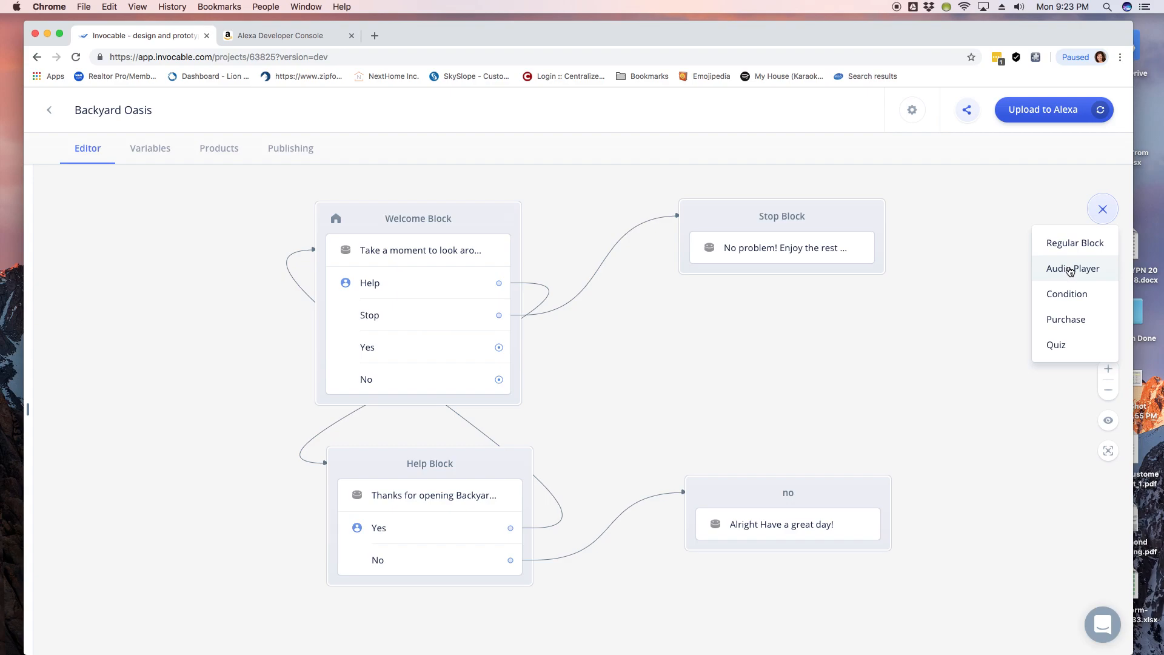
{"action": "left_click", "coordinate": [1073, 245]}
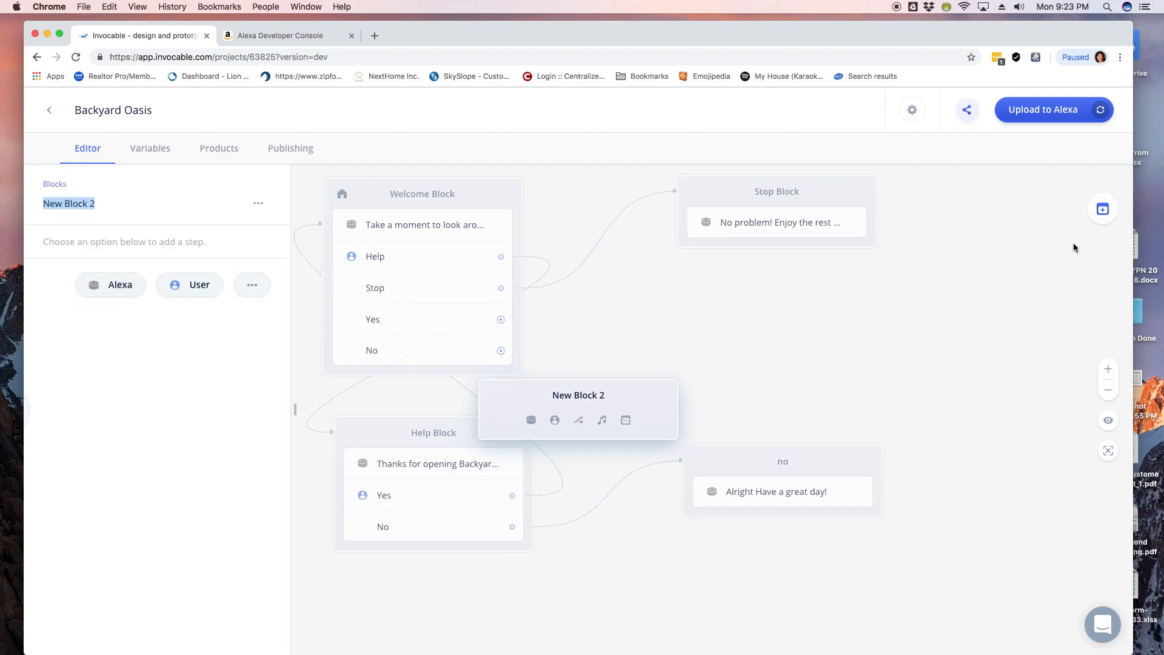
{"action": "left_click_drag", "start_coordinate": [601, 400], "coordinate": [707, 340]}
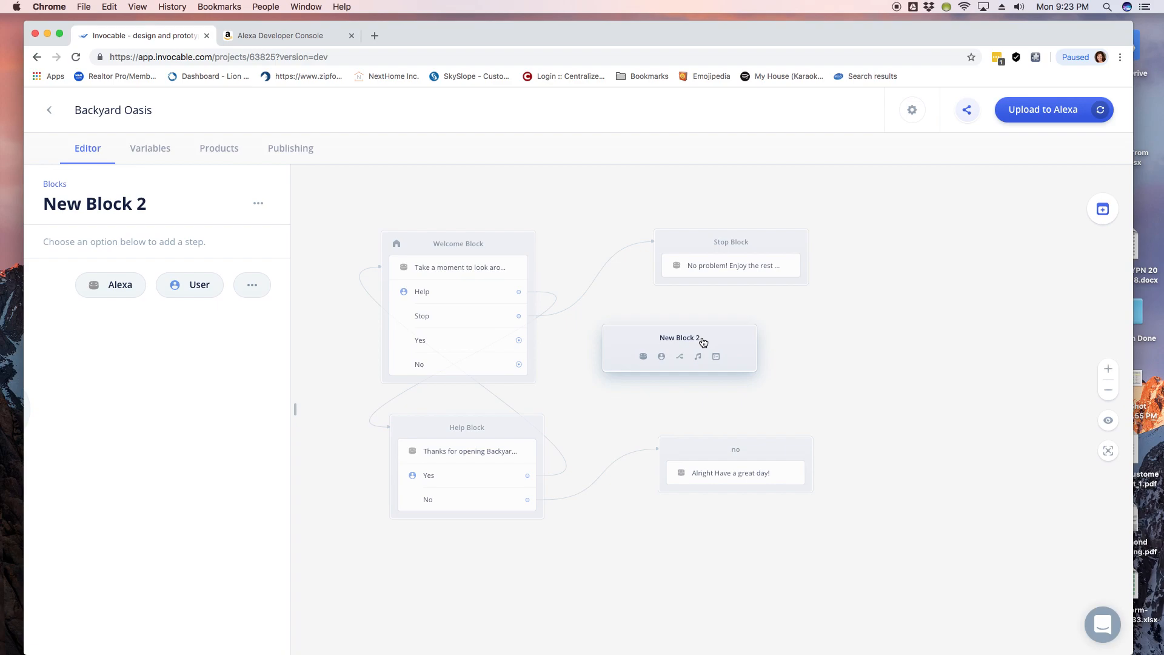
{"action": "left_click", "coordinate": [111, 207]}
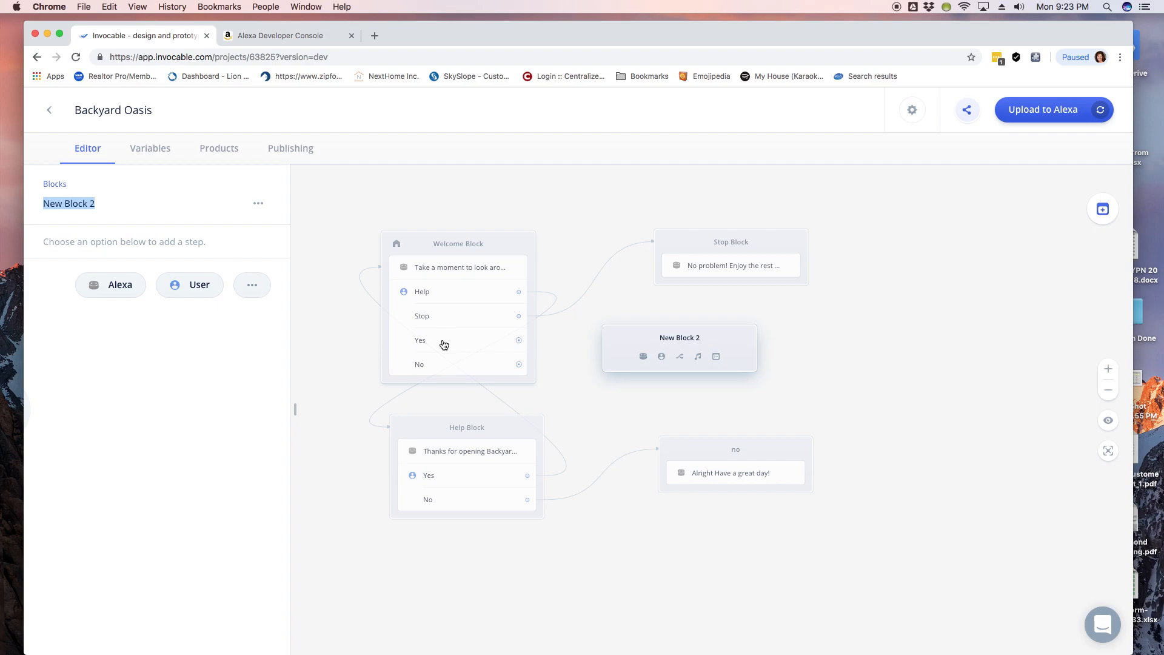
{"action": "type", "text": "Yes"}
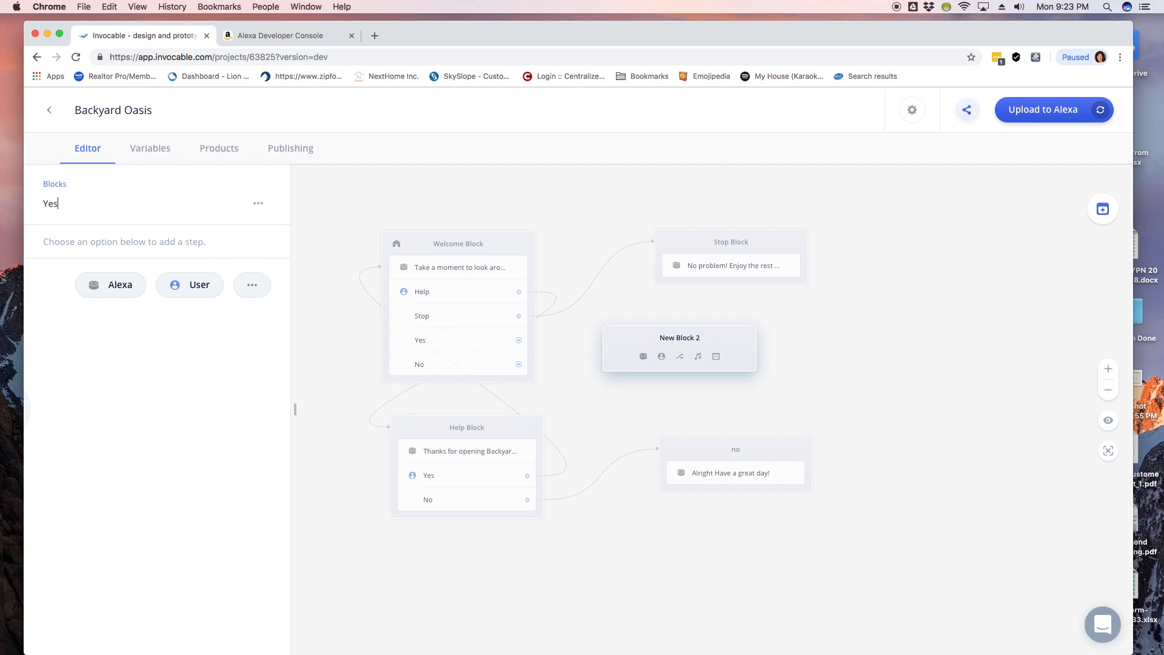
{"action": "left_click", "coordinate": [171, 412]}
{"action": "left_click_drag", "start_coordinate": [704, 337], "coordinate": [746, 327]}
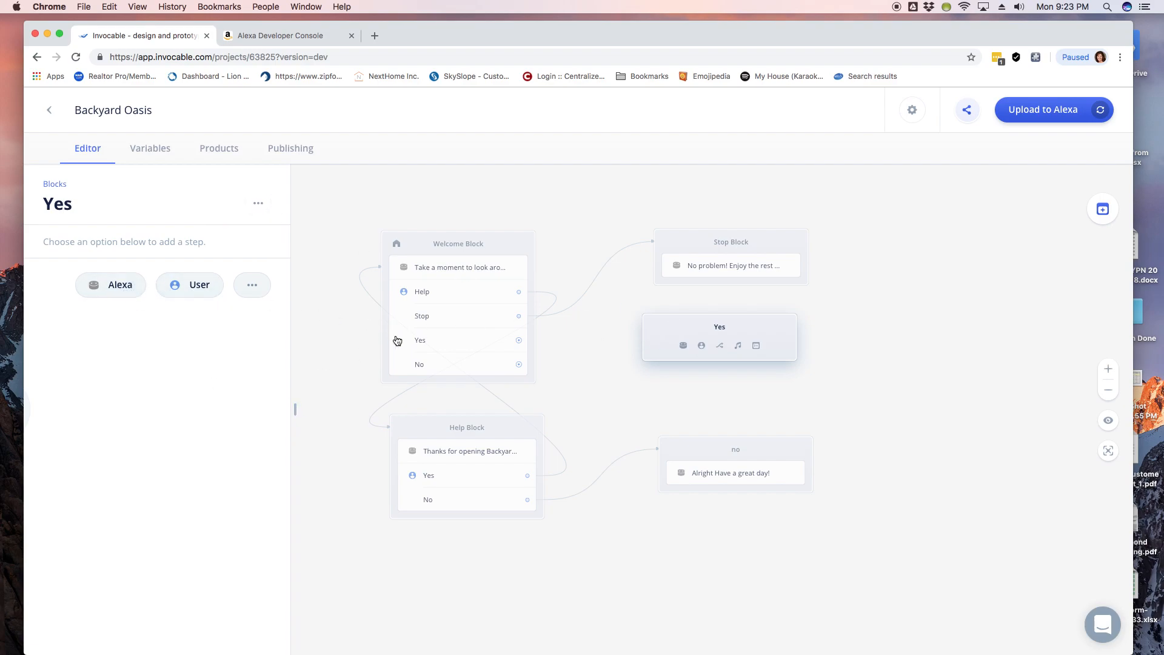
Step: Check the Welcome Block's Yes reply and the Yes block's details
{"action": "left_click", "coordinate": [427, 346]}
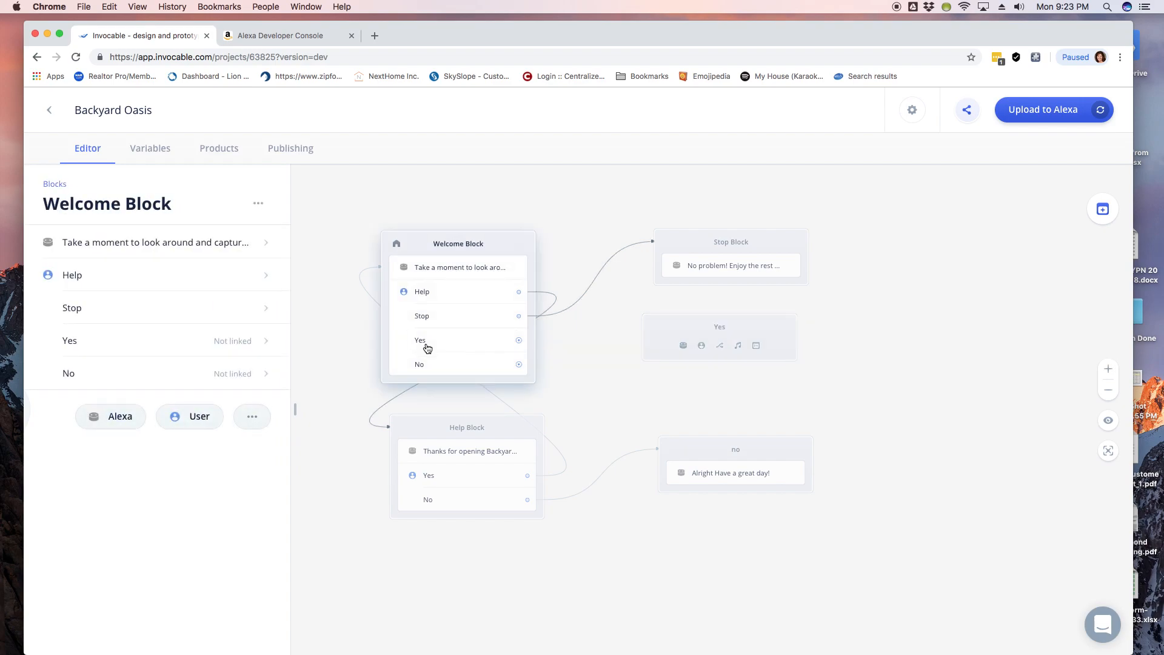
{"action": "left_click", "coordinate": [163, 348]}
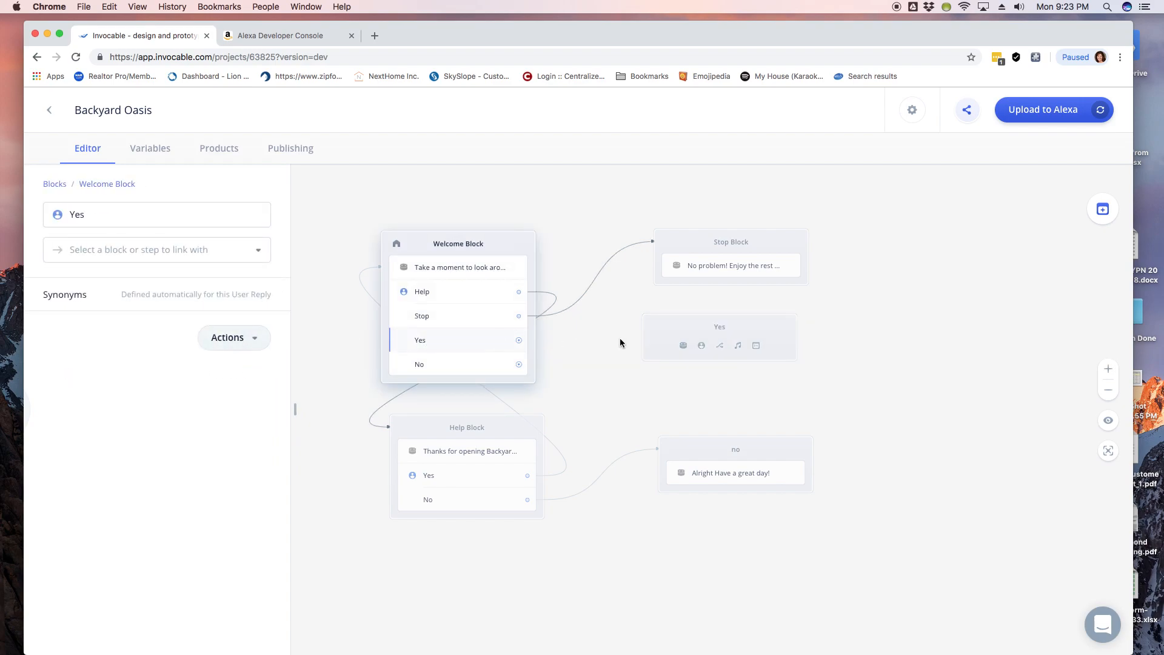
{"action": "left_click", "coordinate": [695, 333]}
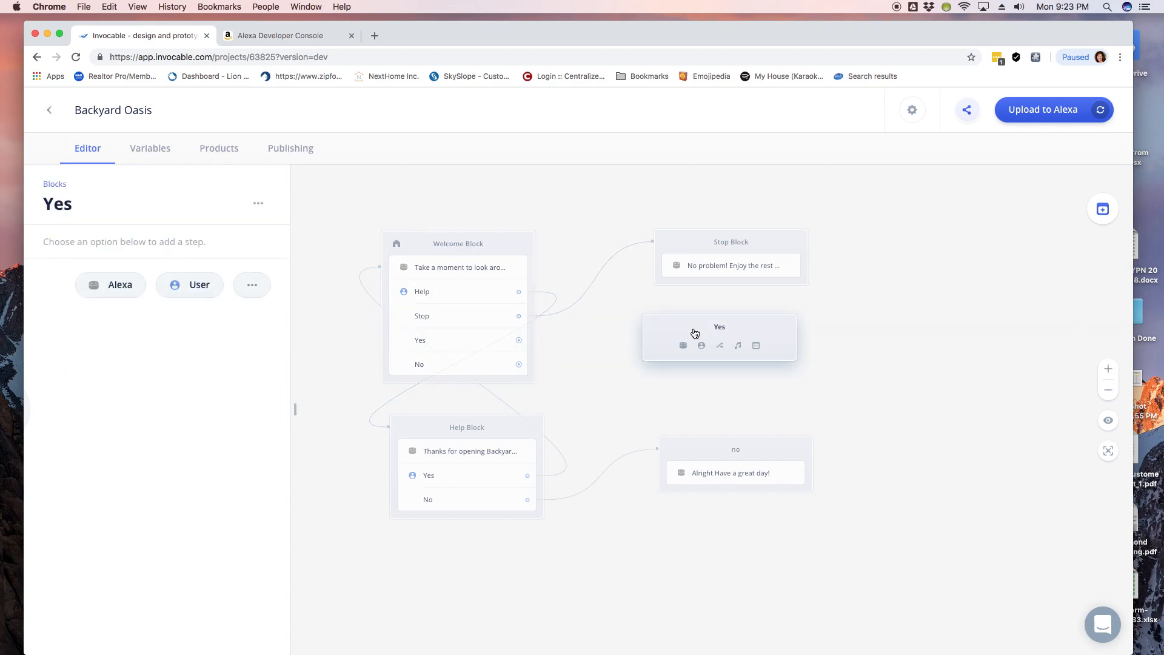
Step: Add an Alexa speech step: 'That's terrific! Please contact' the agent 'for assistance.'
{"action": "left_click", "coordinate": [107, 290]}
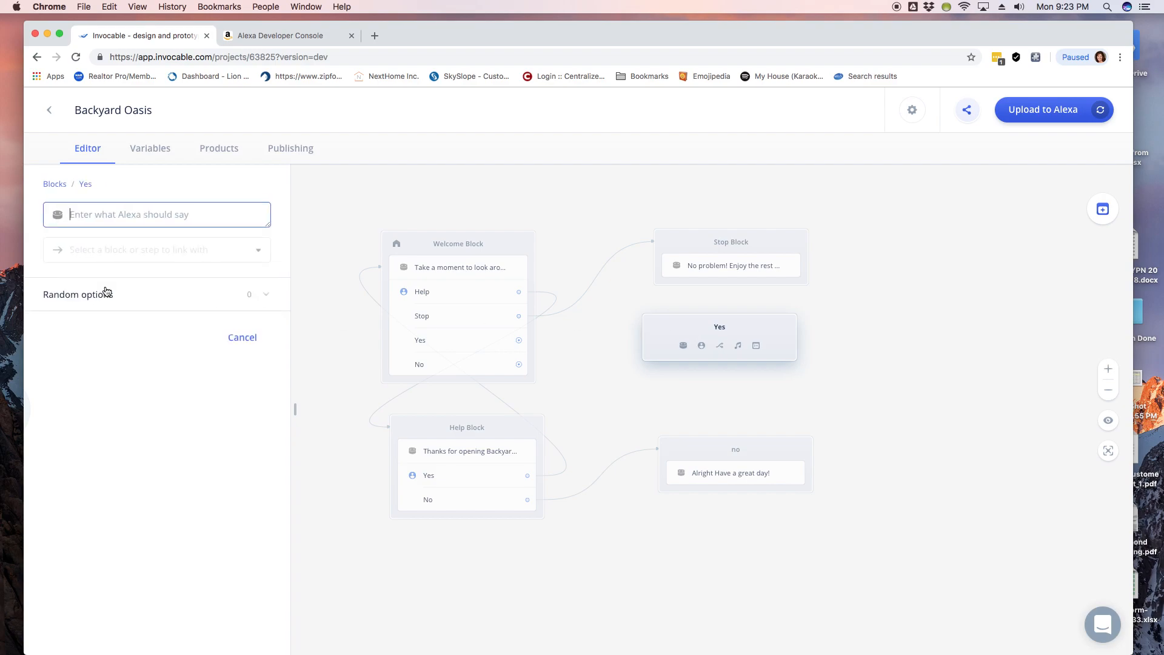
{"action": "type", "text": "That's terrific!"}
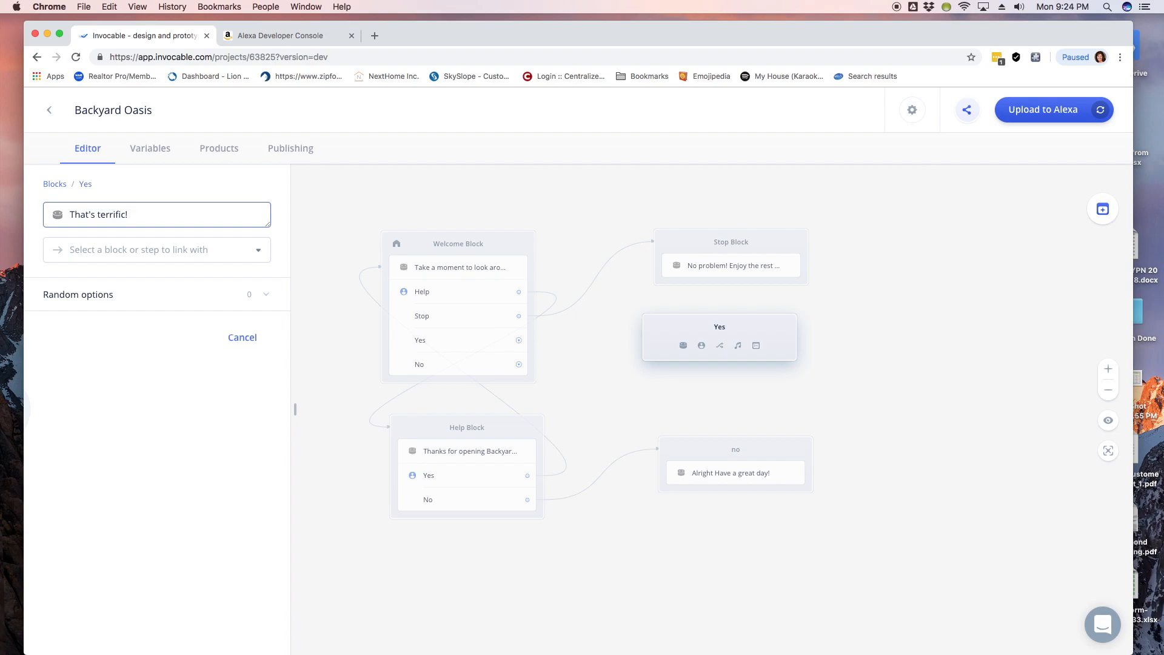
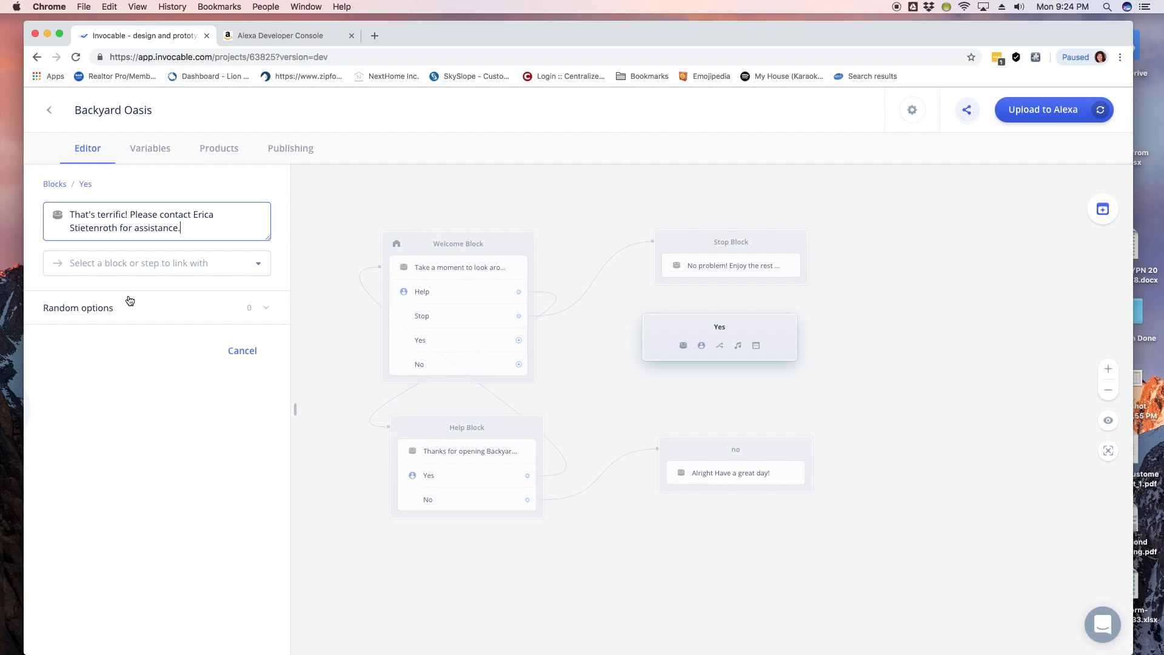
{"action": "left_click", "coordinate": [826, 315]}
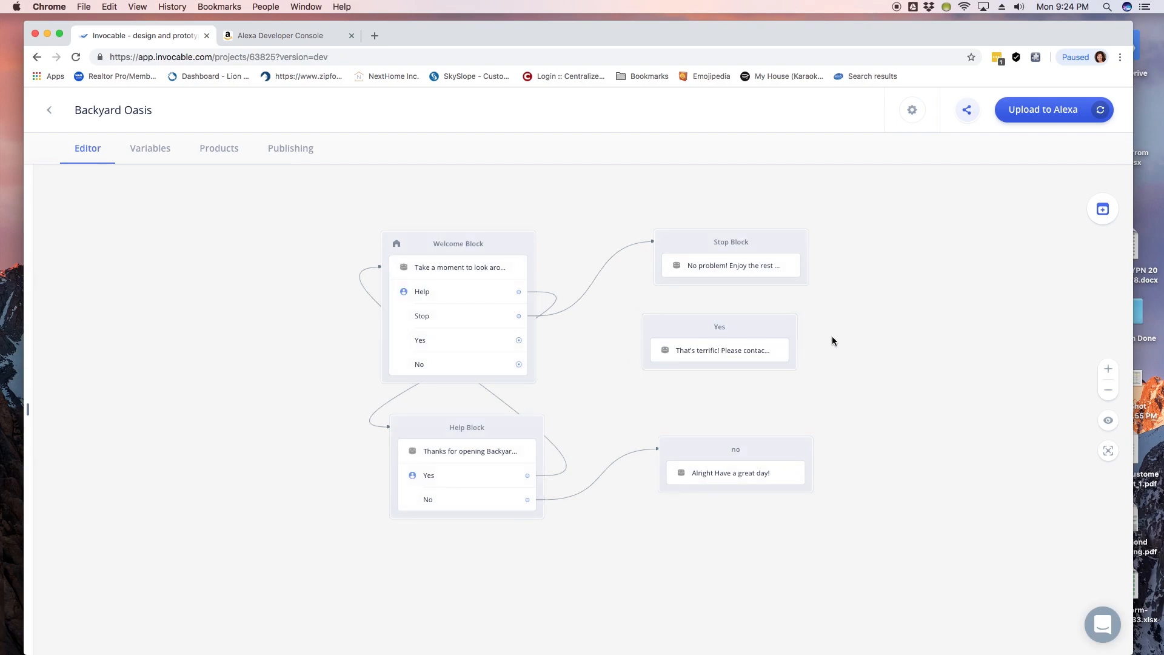
Step: Review the Welcome Block's speech, its Yes reply, and the Yes block's new step
{"action": "left_click", "coordinate": [479, 271]}
{"action": "left_click", "coordinate": [205, 242]}
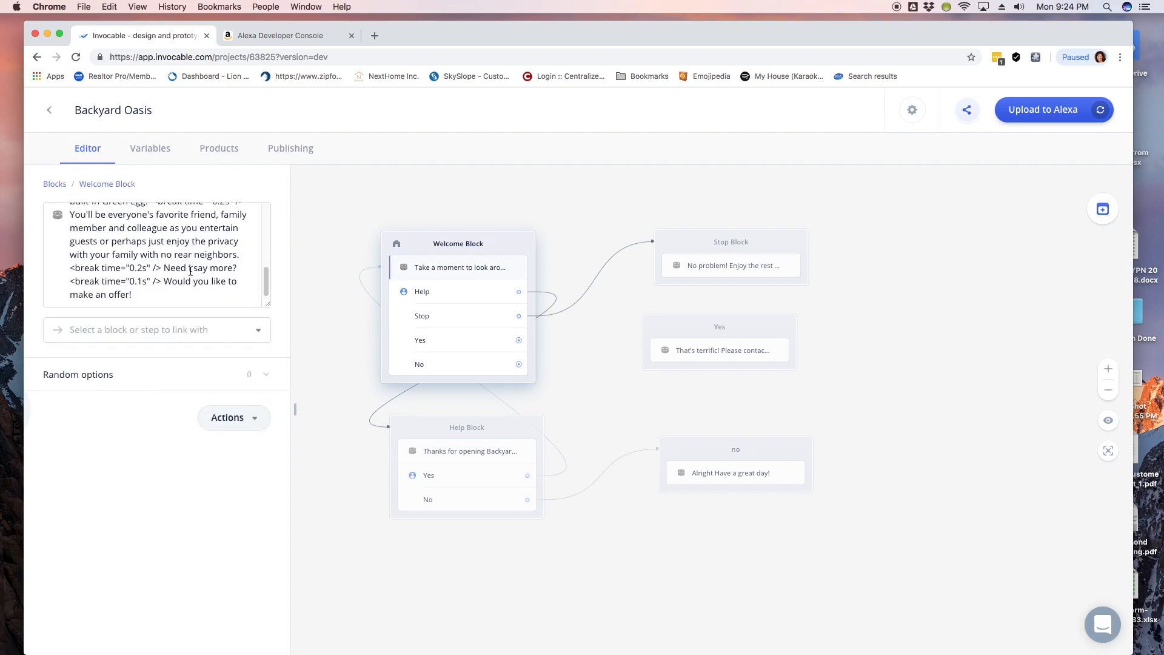
{"action": "left_click", "coordinate": [442, 341]}
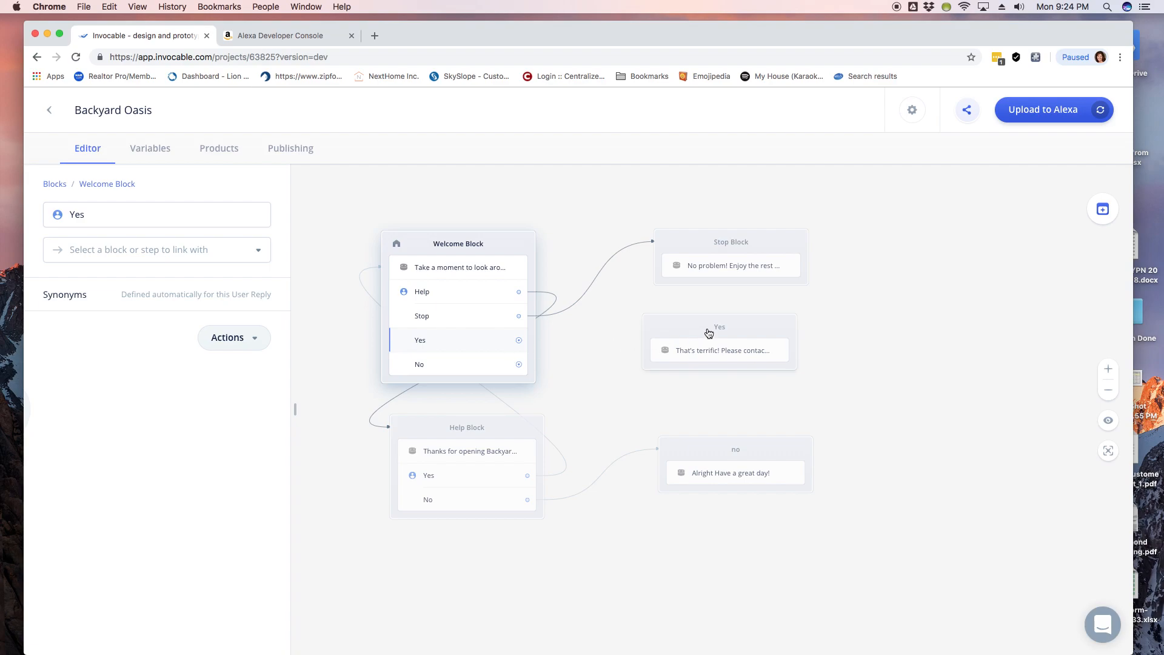
{"action": "left_click", "coordinate": [708, 351]}
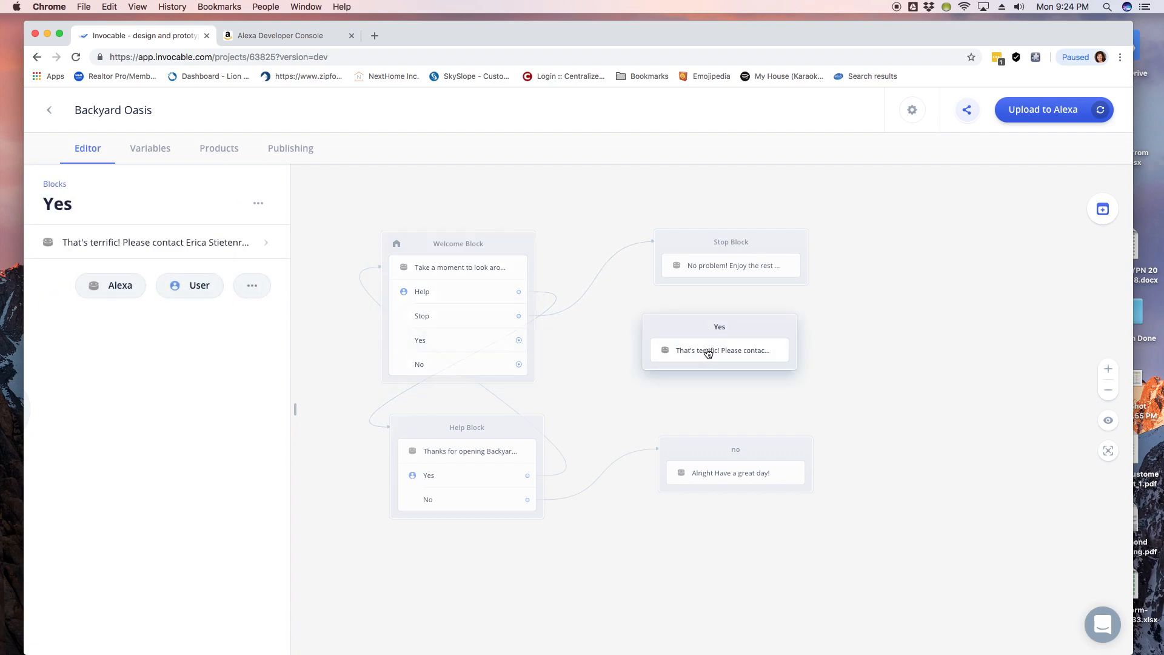
{"action": "left_click", "coordinate": [245, 253]}
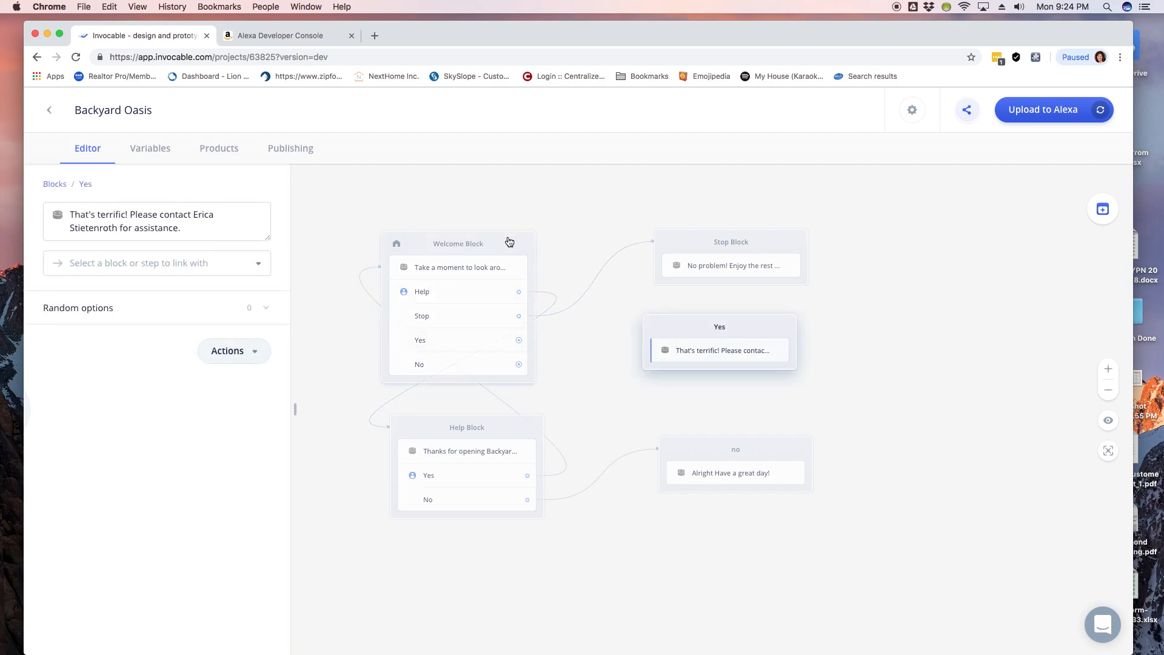
{"action": "left_click", "coordinate": [457, 343]}
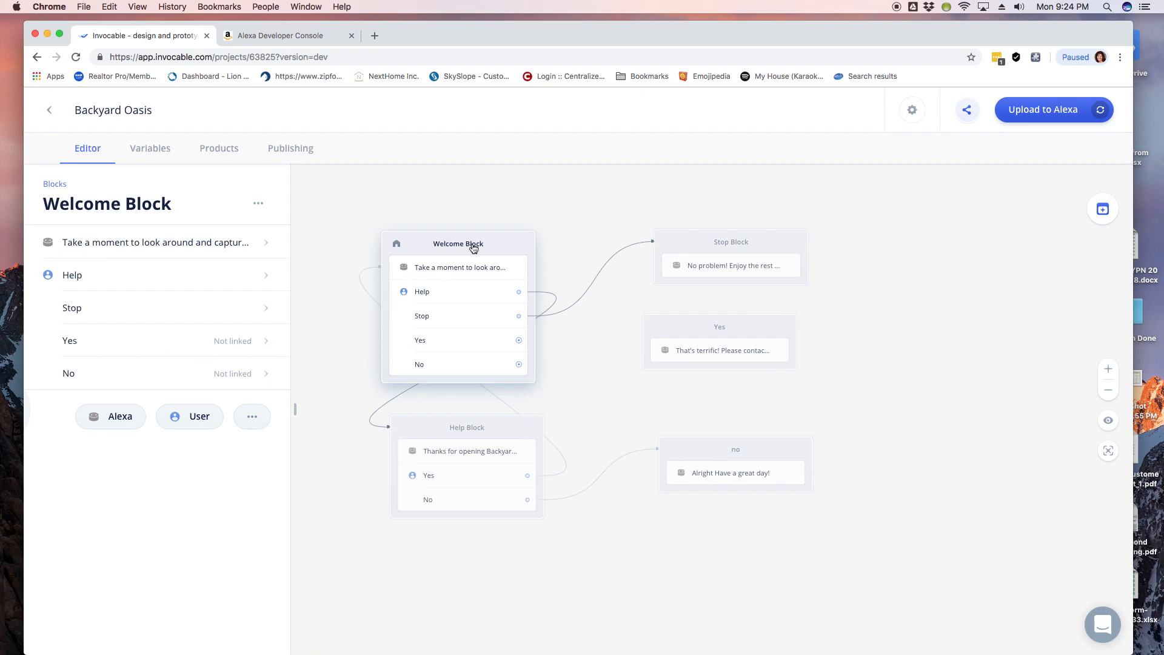
Step: Link the Welcome Block's Yes reply to the Yes block and close its details
{"action": "left_click", "coordinate": [267, 343]}
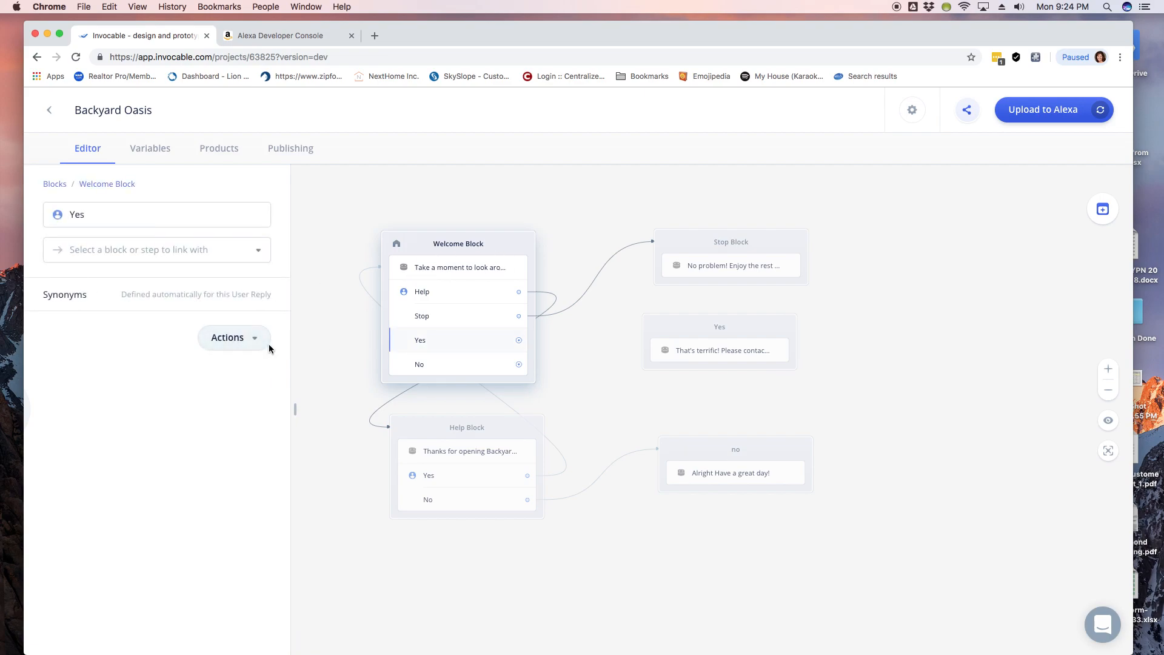
{"action": "left_click", "coordinate": [234, 250]}
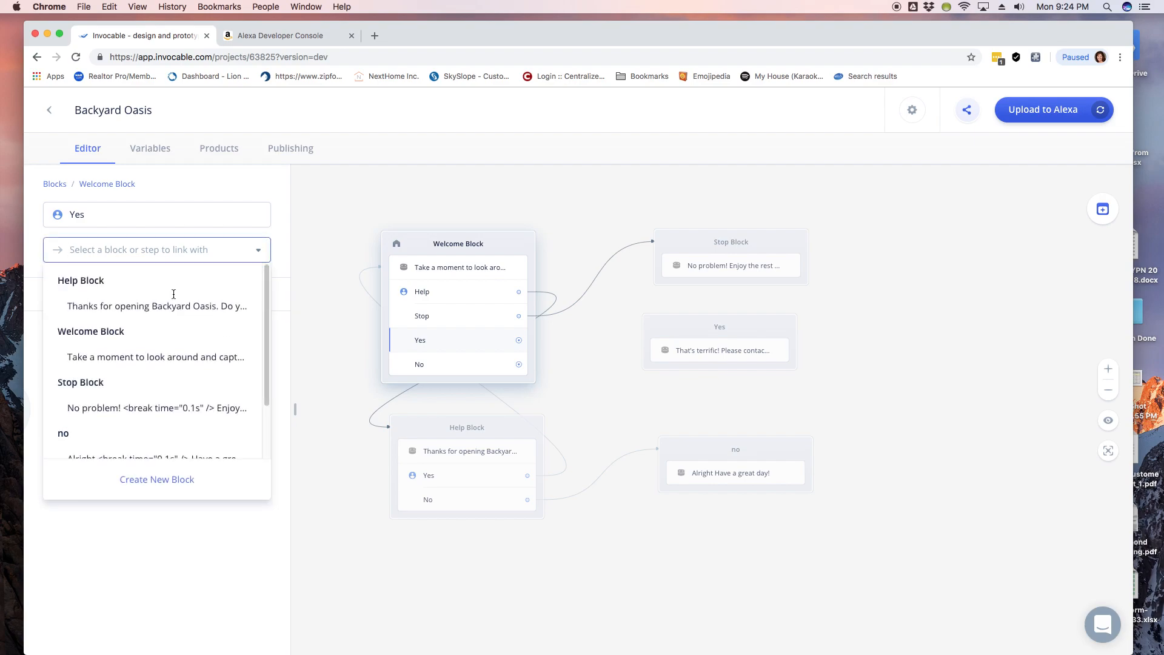
{"action": "scroll", "coordinate": [152, 386], "scroll_direction": "down", "scroll_amount": 1}
{"action": "scroll", "coordinate": [152, 386], "scroll_direction": "down", "scroll_amount": 3}
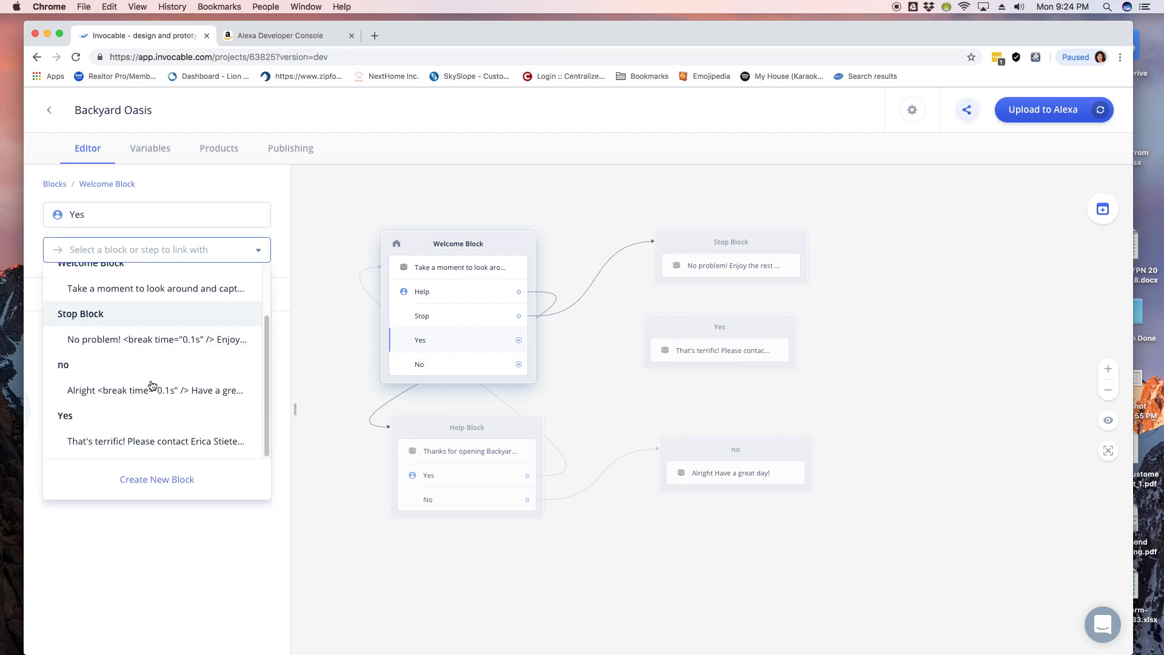
{"action": "left_click", "coordinate": [128, 422]}
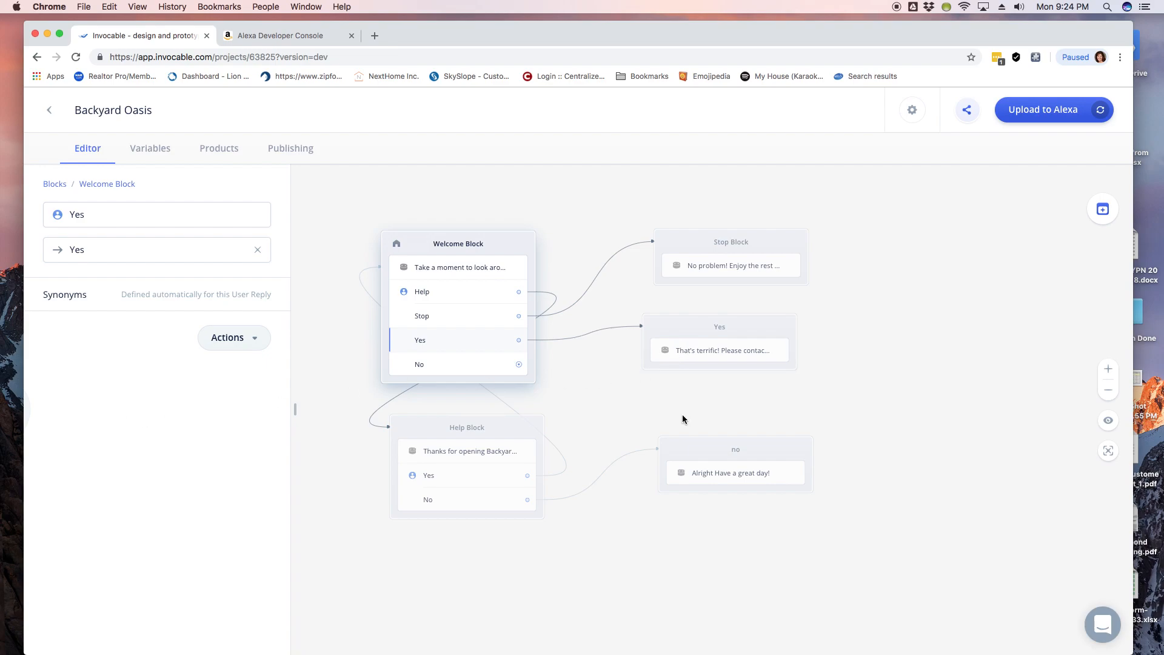
{"action": "left_click", "coordinate": [930, 384]}
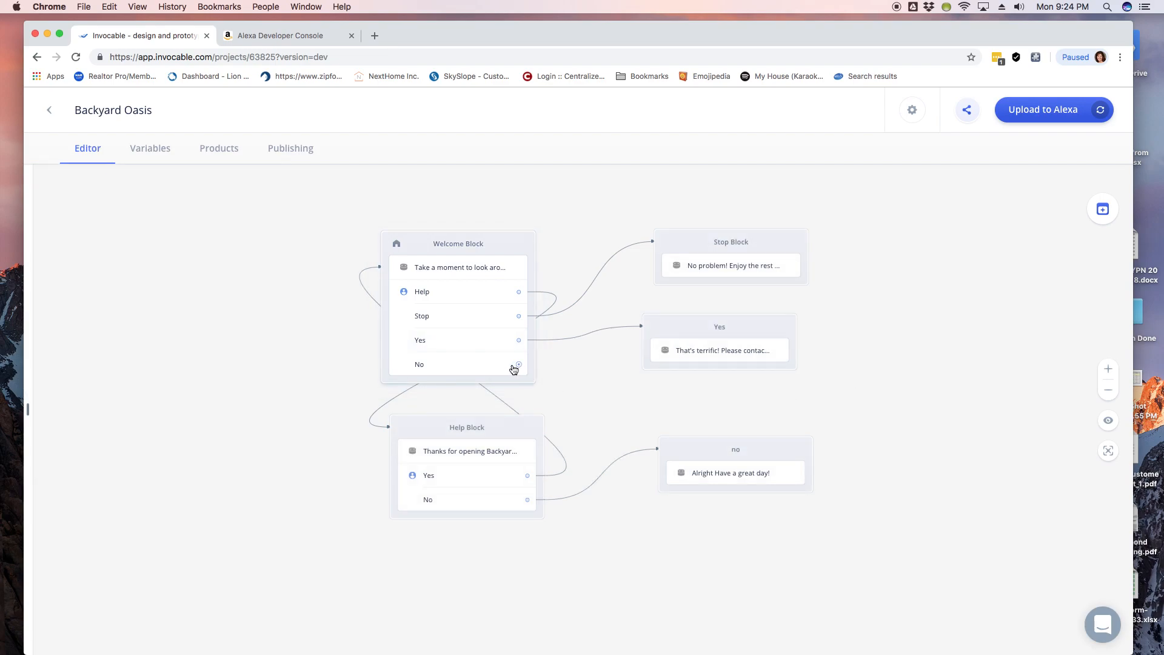
Step: Nudge the no block up-right and list link targets for the Welcome Block's No reply
{"action": "left_click_drag", "start_coordinate": [706, 455], "coordinate": [730, 462]}
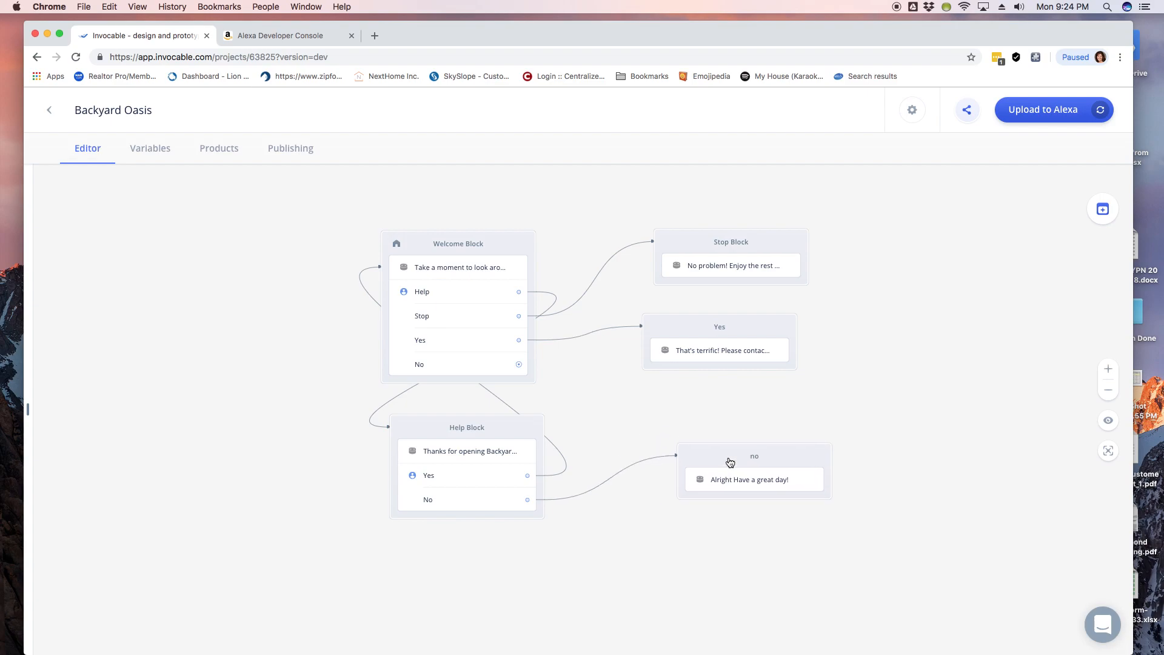
{"action": "left_click", "coordinate": [479, 370]}
{"action": "left_click", "coordinate": [224, 370]}
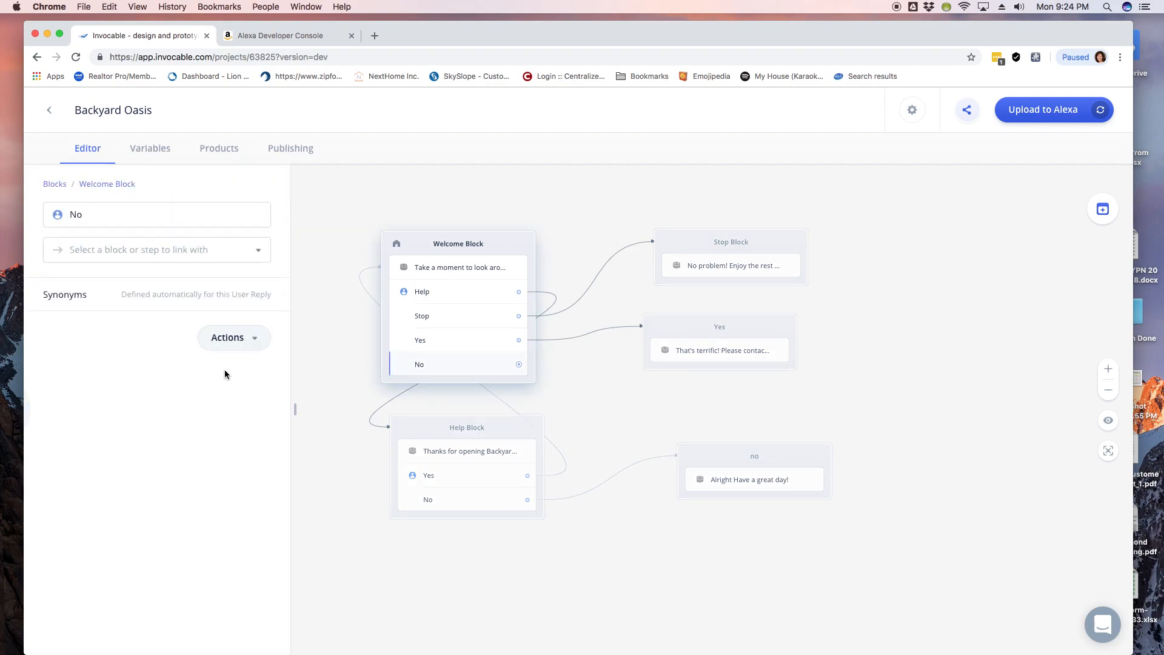
{"action": "left_click", "coordinate": [206, 248]}
{"action": "scroll", "coordinate": [152, 352], "scroll_direction": "down", "scroll_amount": 3}
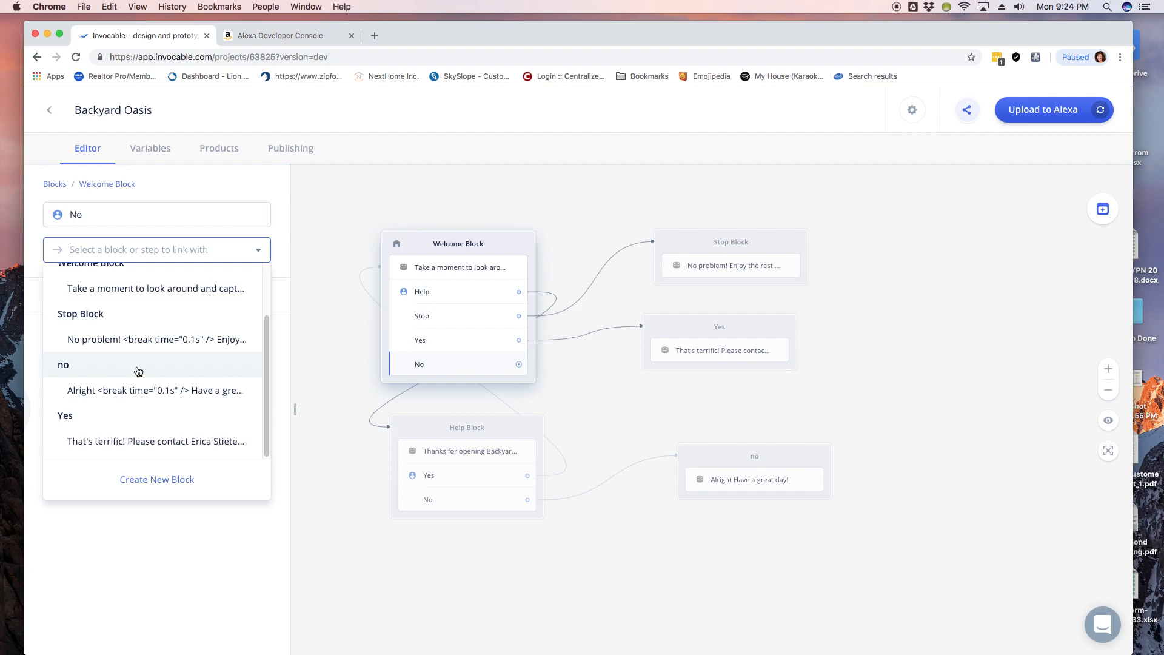
Step: Link the Welcome Block's No reply to the 'no' block and close the reply panel
{"action": "left_click", "coordinate": [139, 369]}
{"action": "left_click", "coordinate": [871, 399]}
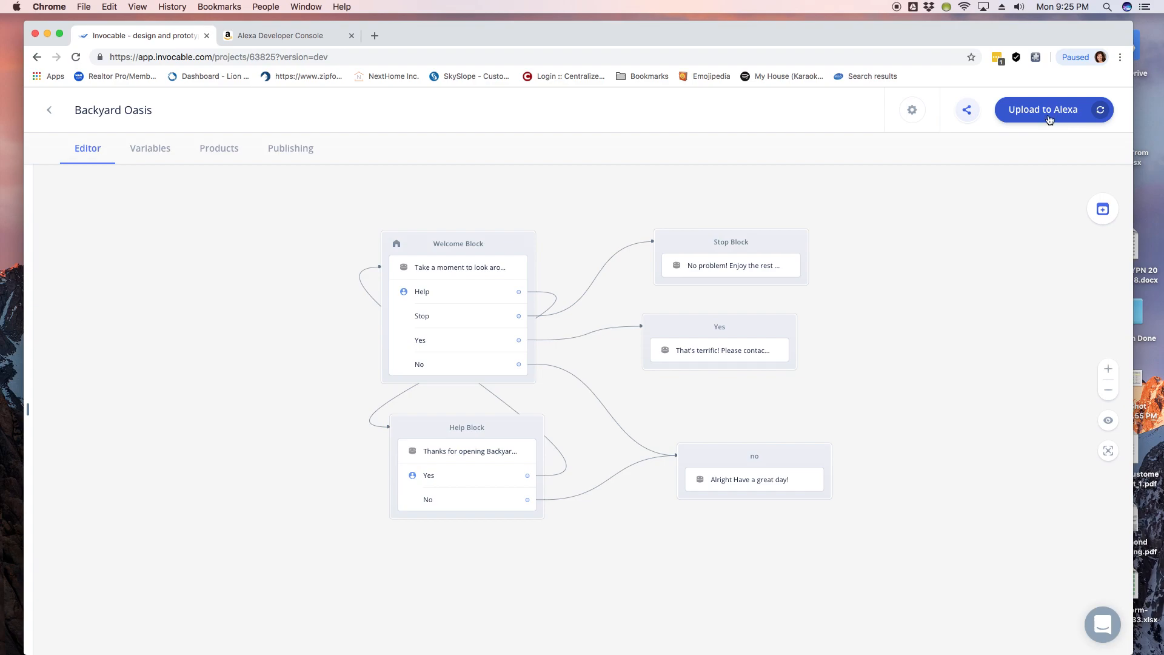
Step: Check the Alexa Developer Console skills list, then upload Backyard Oasis to Alexa
{"action": "left_click", "coordinate": [308, 36]}
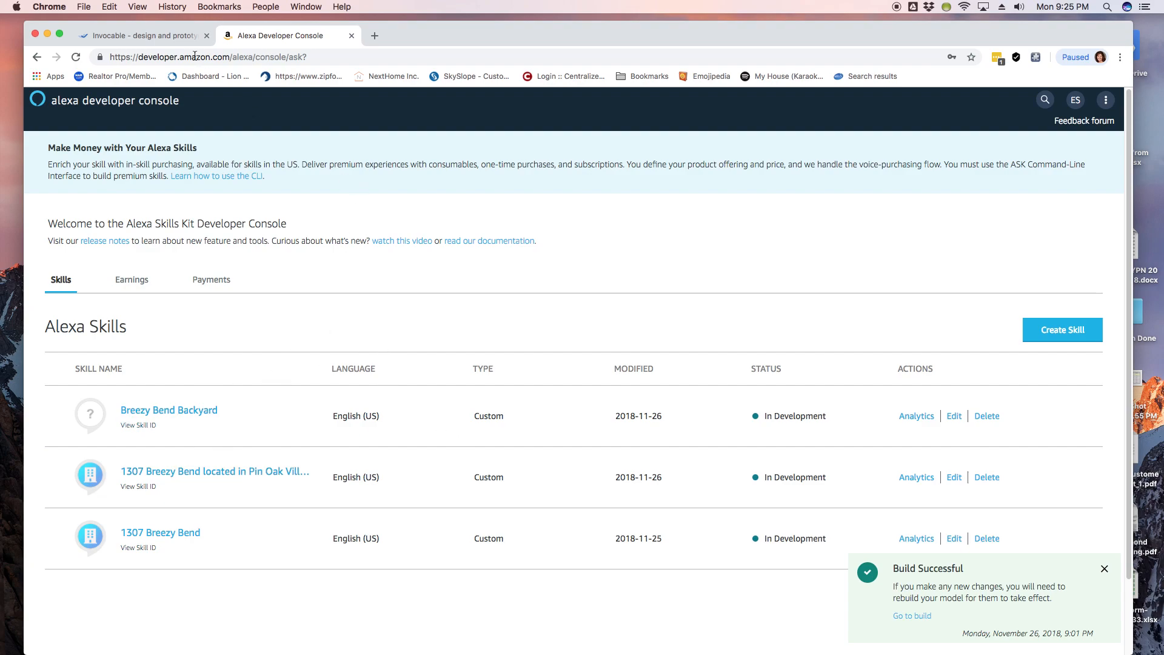
{"action": "left_click", "coordinate": [172, 42]}
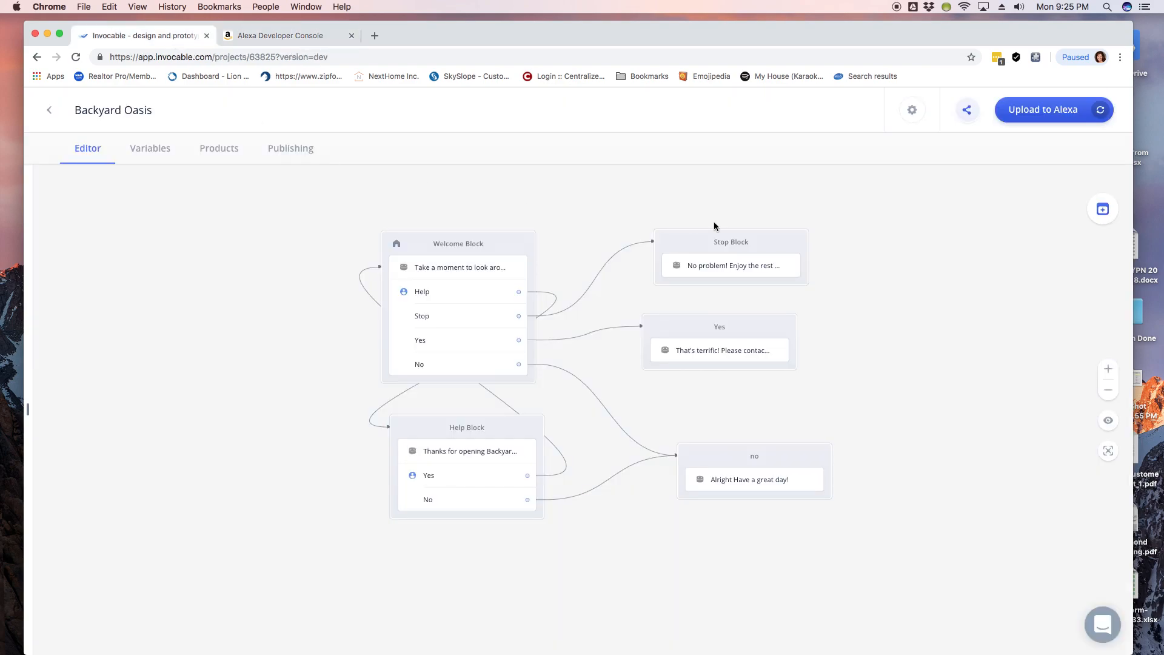
{"action": "left_click", "coordinate": [1048, 118]}
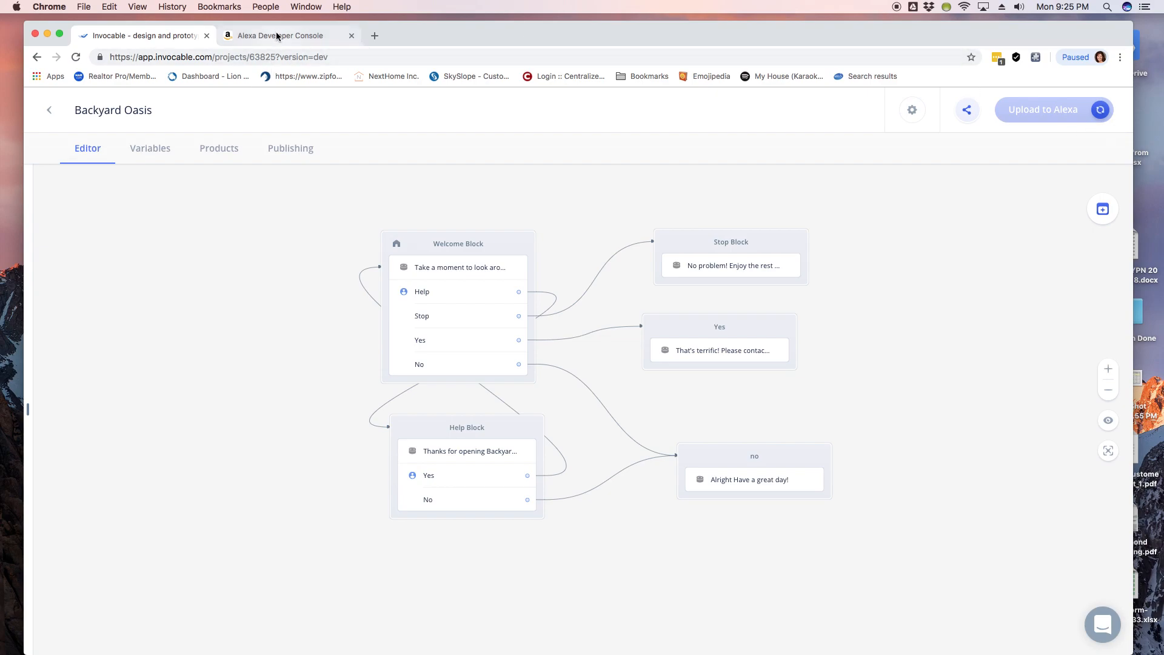
{"action": "left_click", "coordinate": [49, 110]}
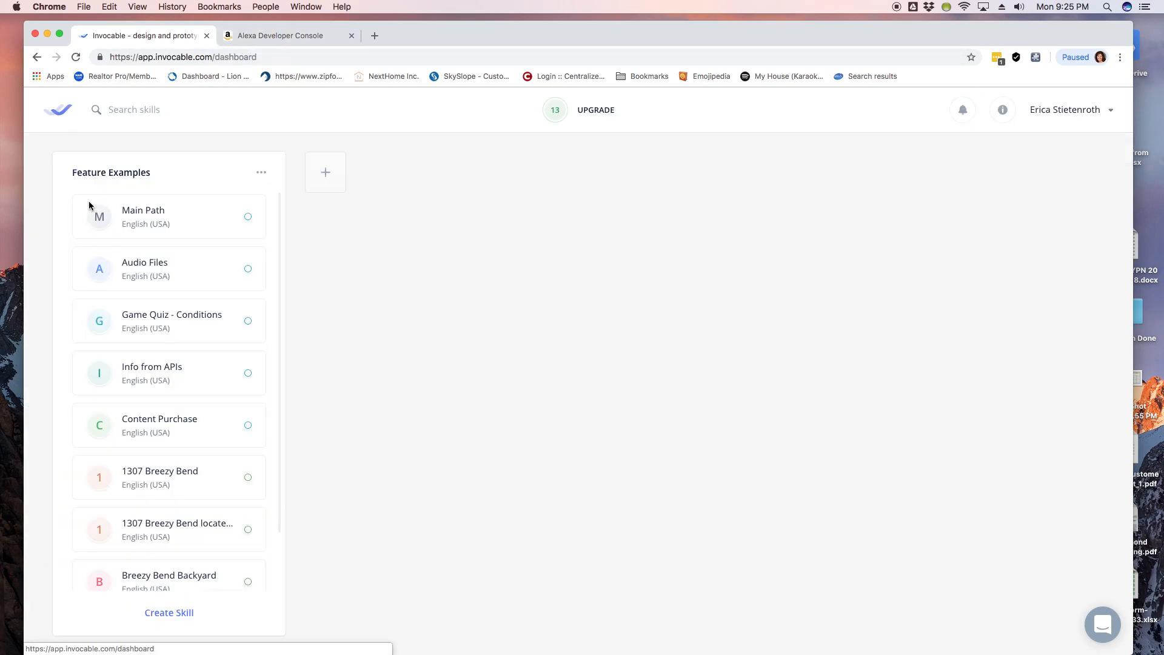
{"action": "scroll", "coordinate": [155, 351], "scroll_direction": "down", "scroll_amount": 2}
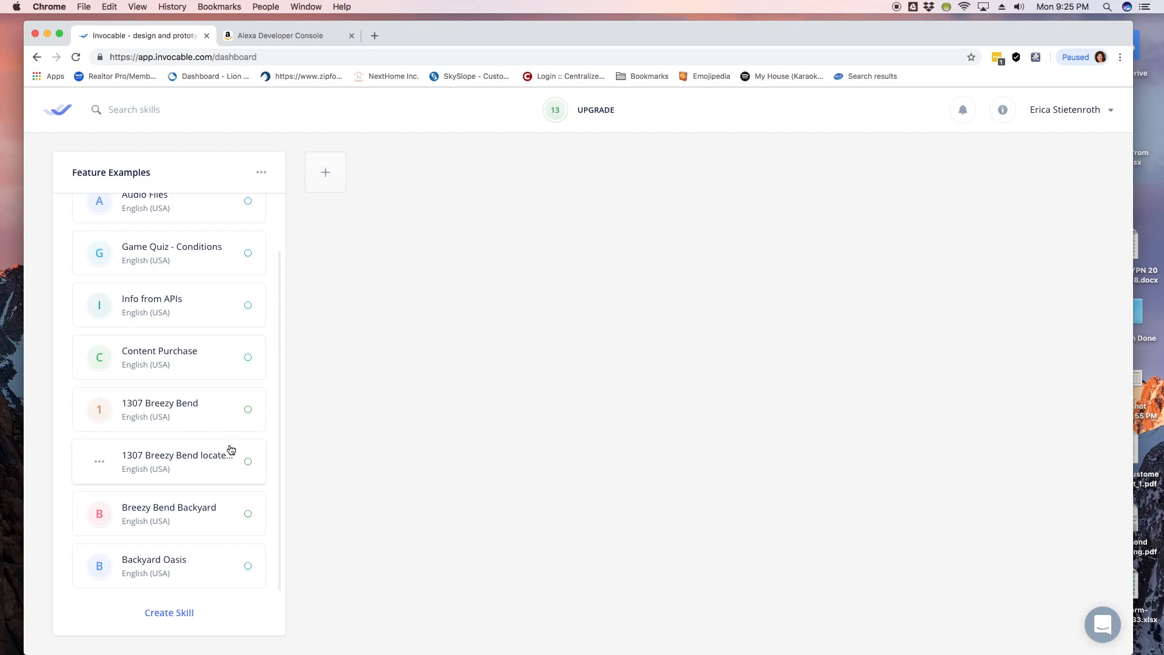
{"action": "left_click", "coordinate": [166, 472]}
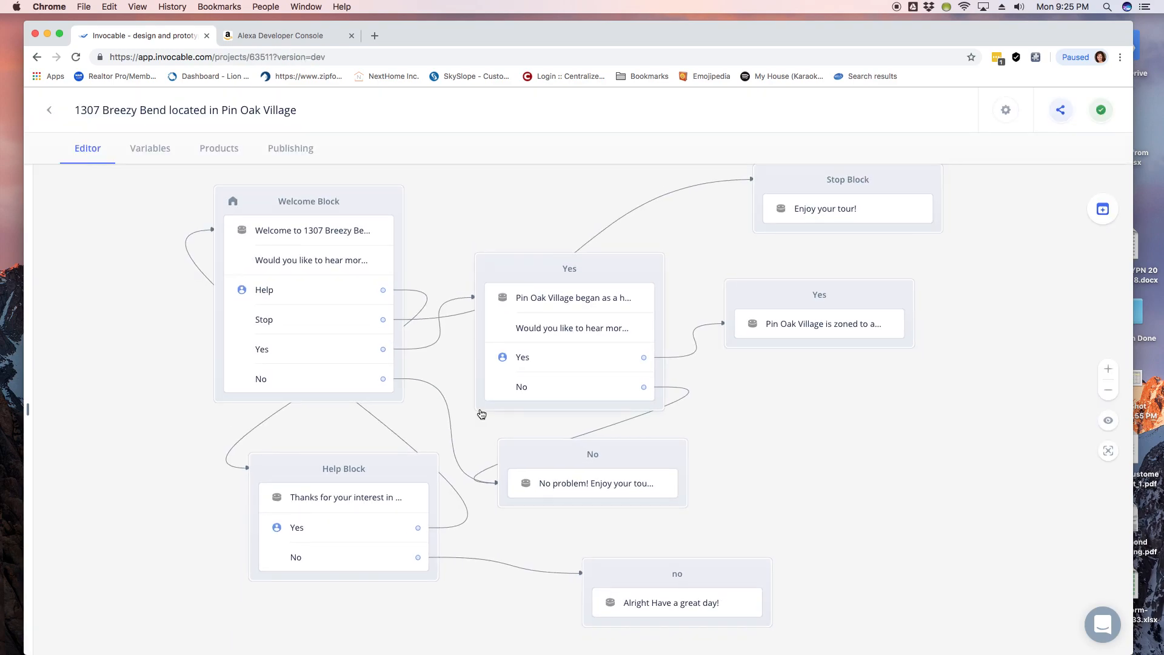
{"action": "left_click_drag", "start_coordinate": [582, 274], "coordinate": [589, 276]}
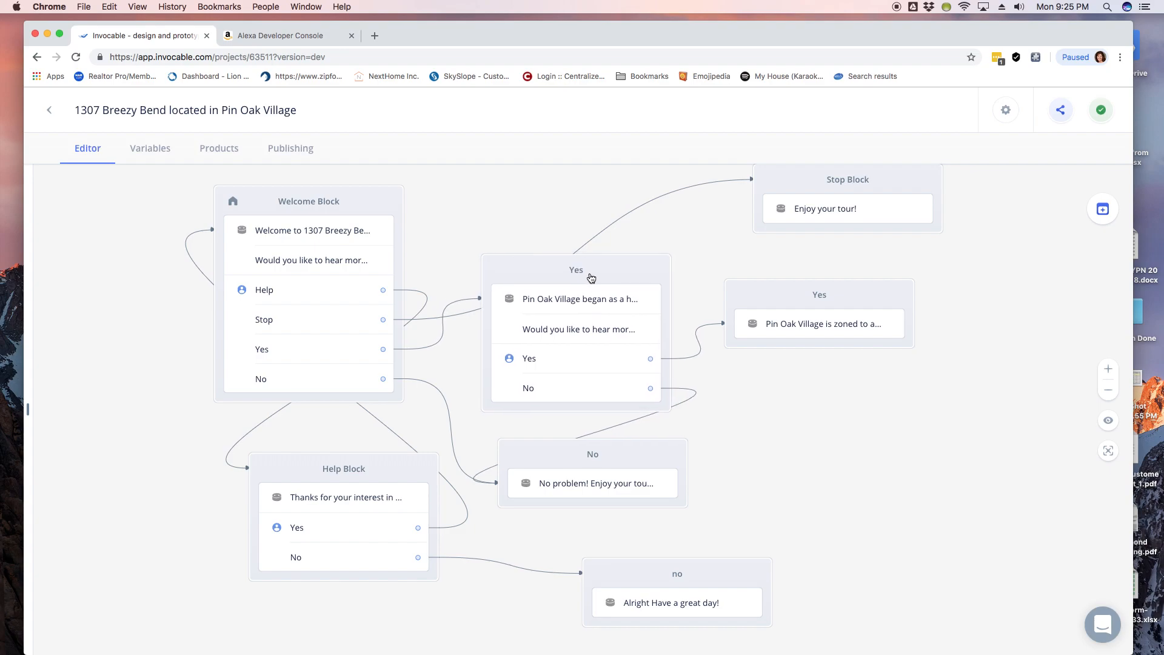
Step: Read the Welcome Block's welcome message, neighborhood question, and Yes reply link
{"action": "left_click", "coordinate": [340, 237]}
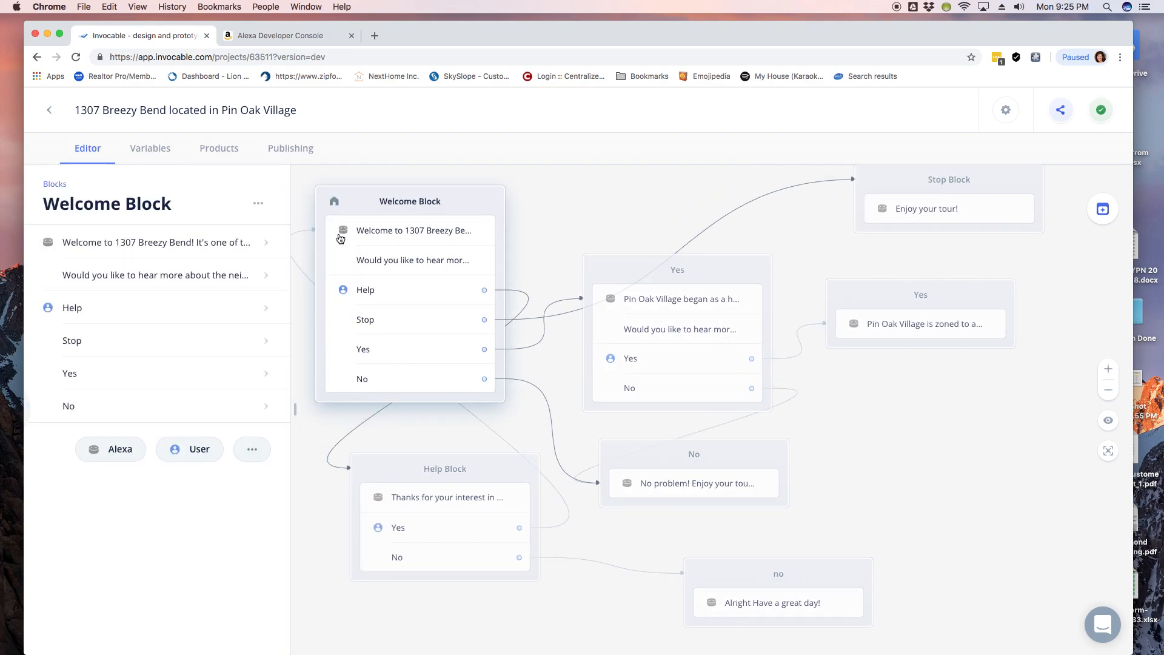
{"action": "left_click", "coordinate": [216, 241]}
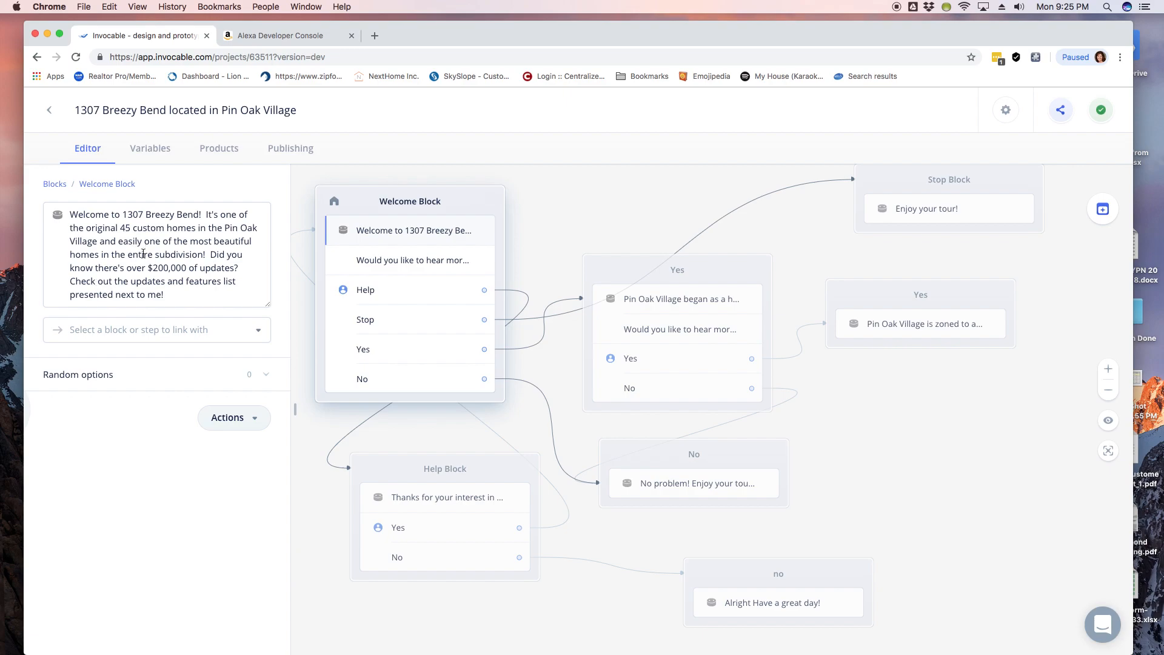
{"action": "left_click", "coordinate": [384, 261]}
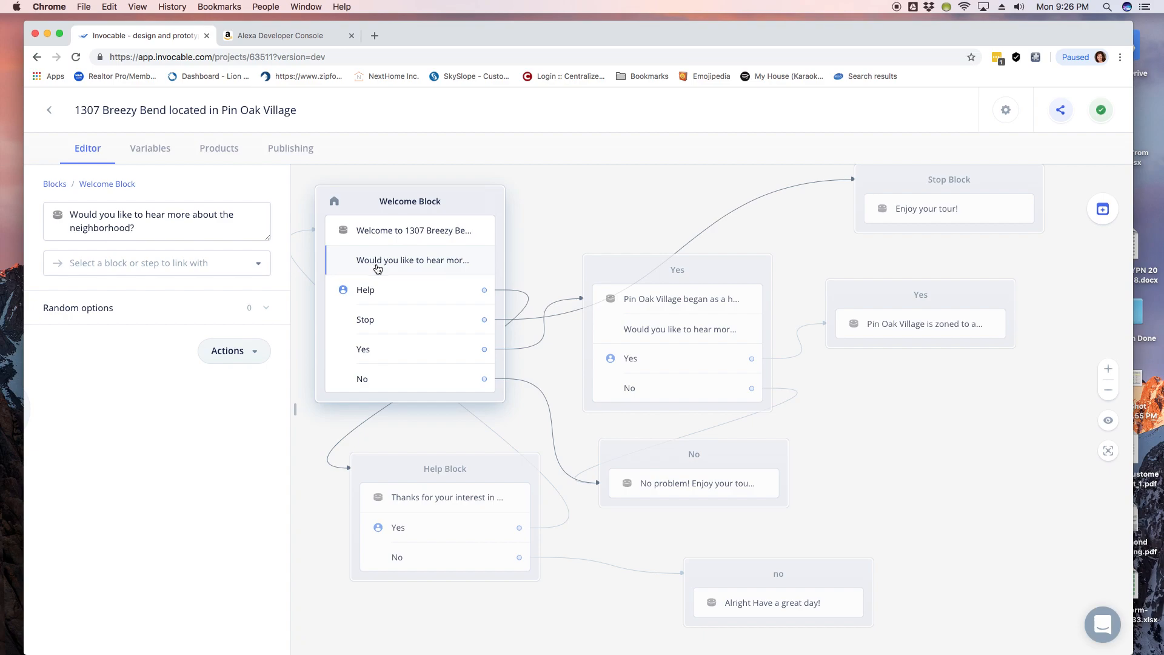
{"action": "left_click", "coordinate": [396, 350]}
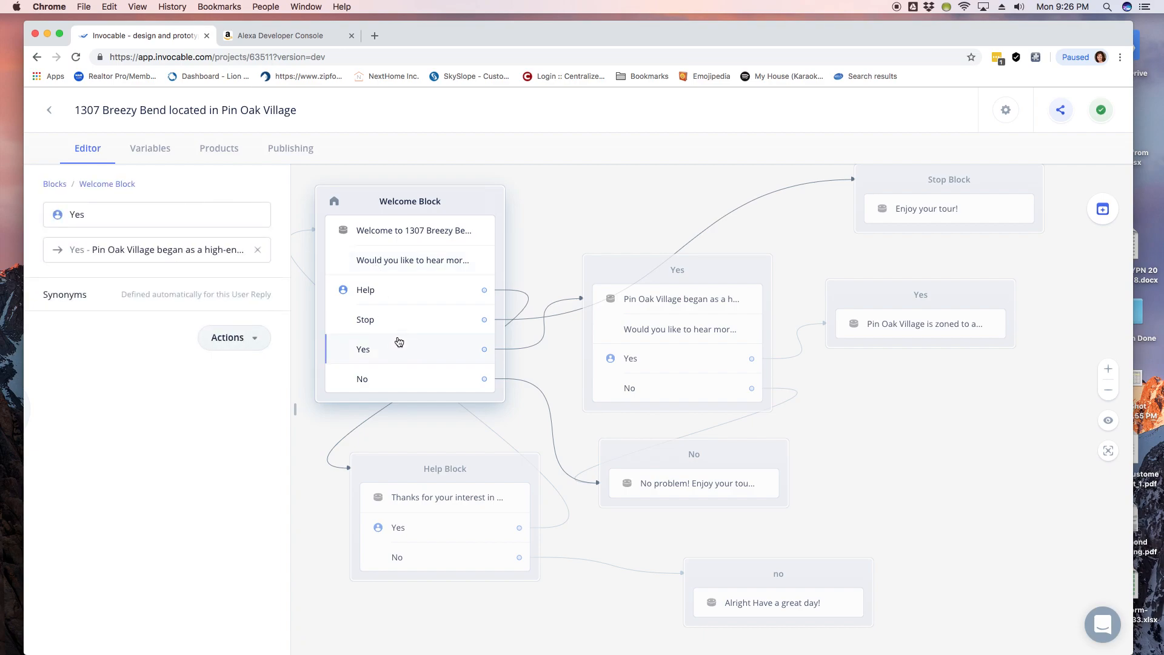
{"action": "mouse_move", "coordinate": [688, 264]}
{"action": "left_mouse_down"}
{"action": "mouse_move", "coordinate": [694, 254]}
{"action": "mouse_move", "coordinate": [677, 243]}
{"action": "mouse_move", "coordinate": [683, 271]}
{"action": "left_mouse_up"}
Step: Read the Yes block's full Pin Oak Village history message and schools-and-events question
{"action": "left_click", "coordinate": [248, 246]}
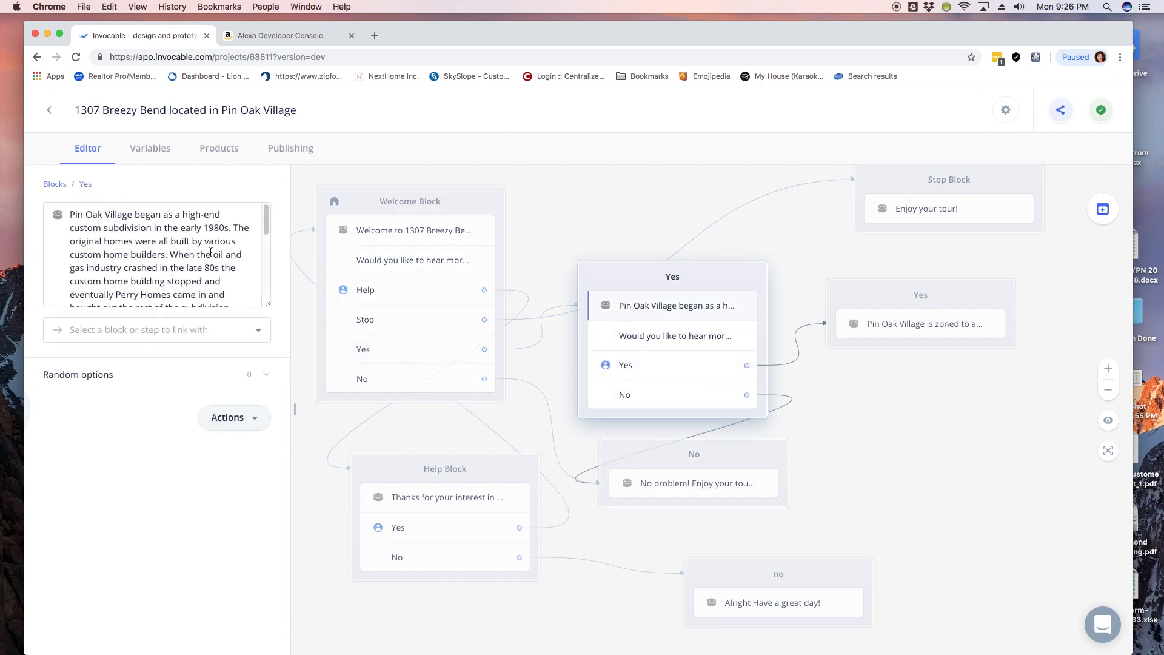
{"action": "left_click", "coordinate": [257, 231]}
{"action": "scroll", "coordinate": [258, 261], "scroll_direction": "down", "scroll_amount": 5}
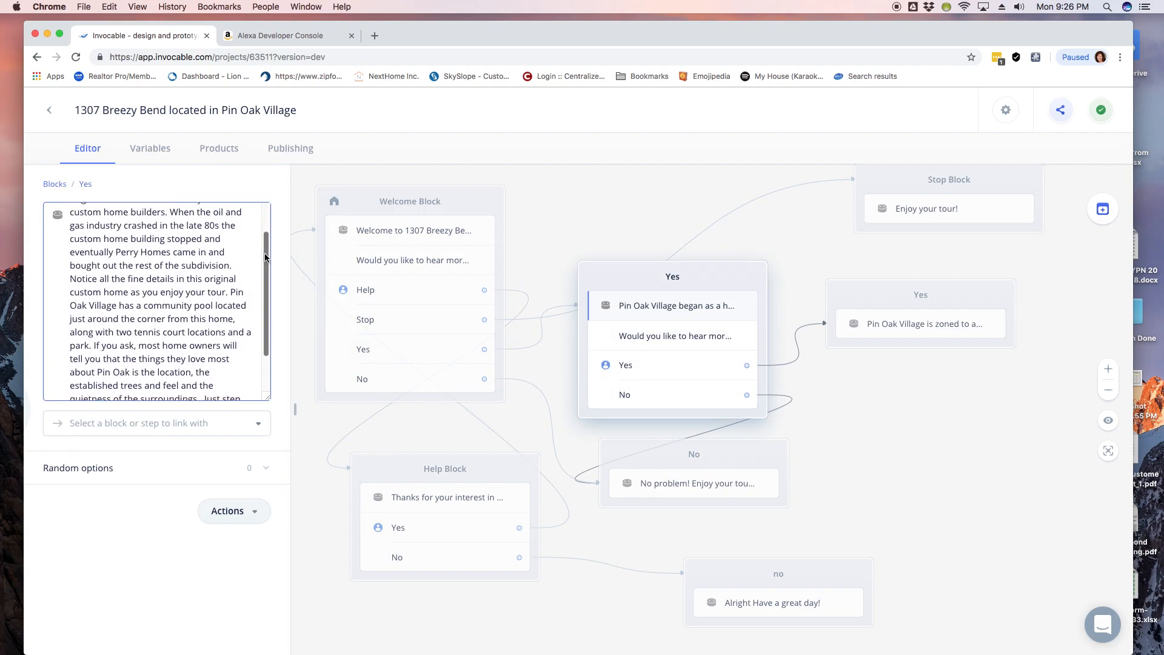
{"action": "scroll", "coordinate": [257, 297], "scroll_direction": "down", "scroll_amount": 1}
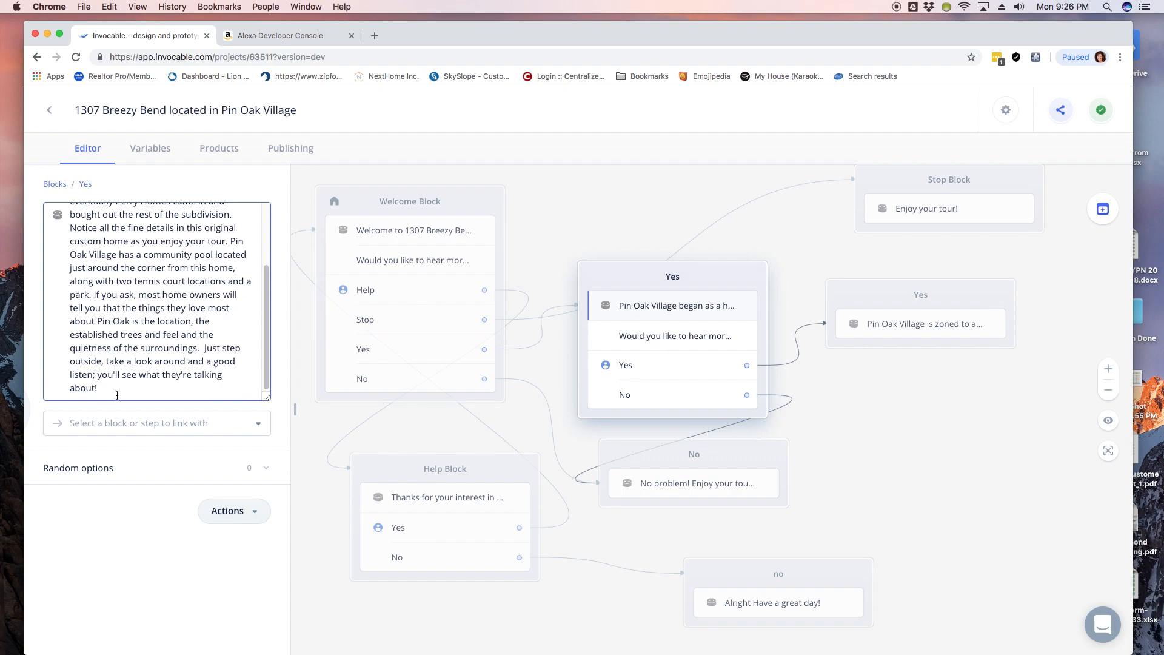
{"action": "left_click", "coordinate": [689, 338]}
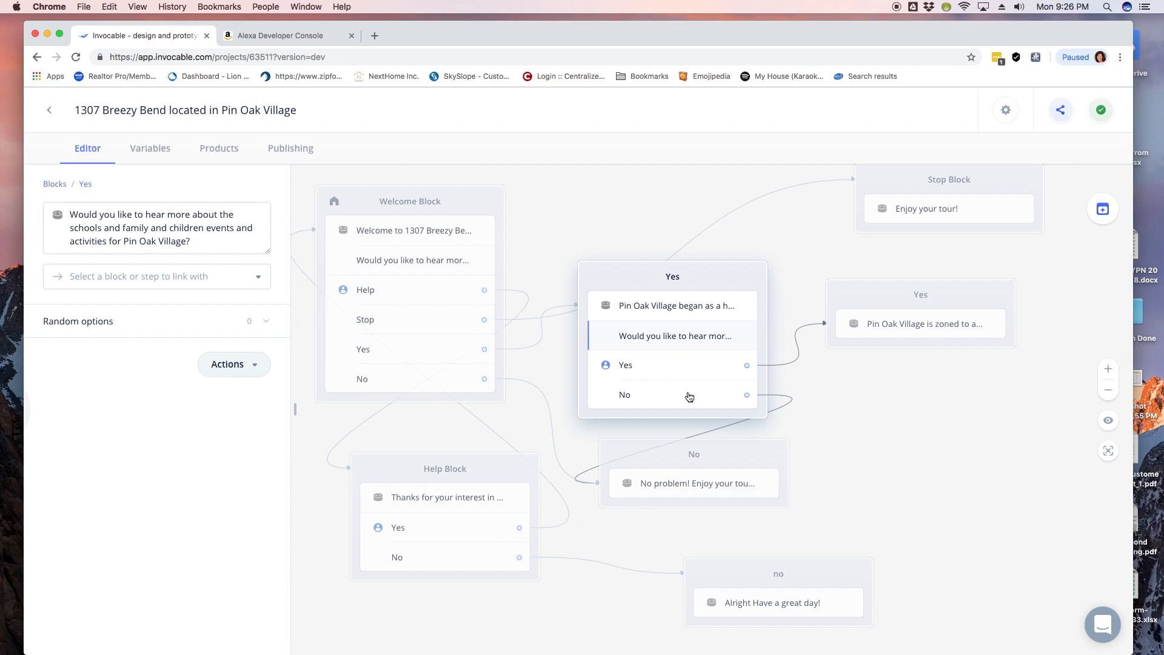
Step: Move the No block right and open the zoning Yes block's message
{"action": "left_click_drag", "start_coordinate": [667, 459], "coordinate": [751, 472]}
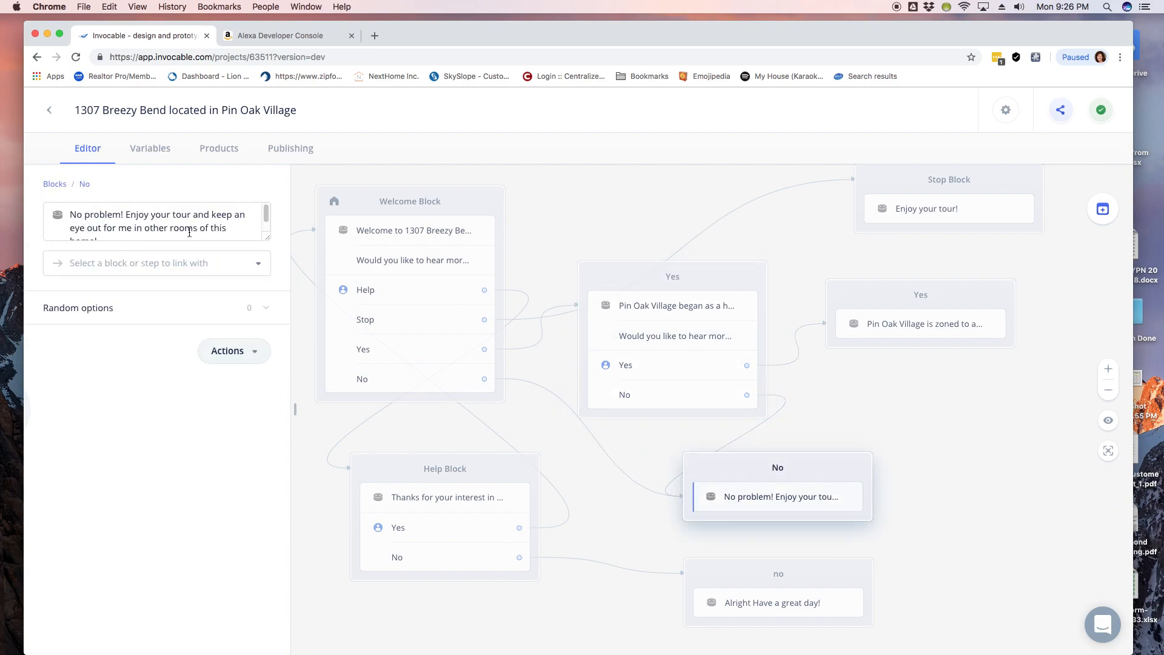
{"action": "left_click_drag", "start_coordinate": [268, 212], "coordinate": [268, 220]}
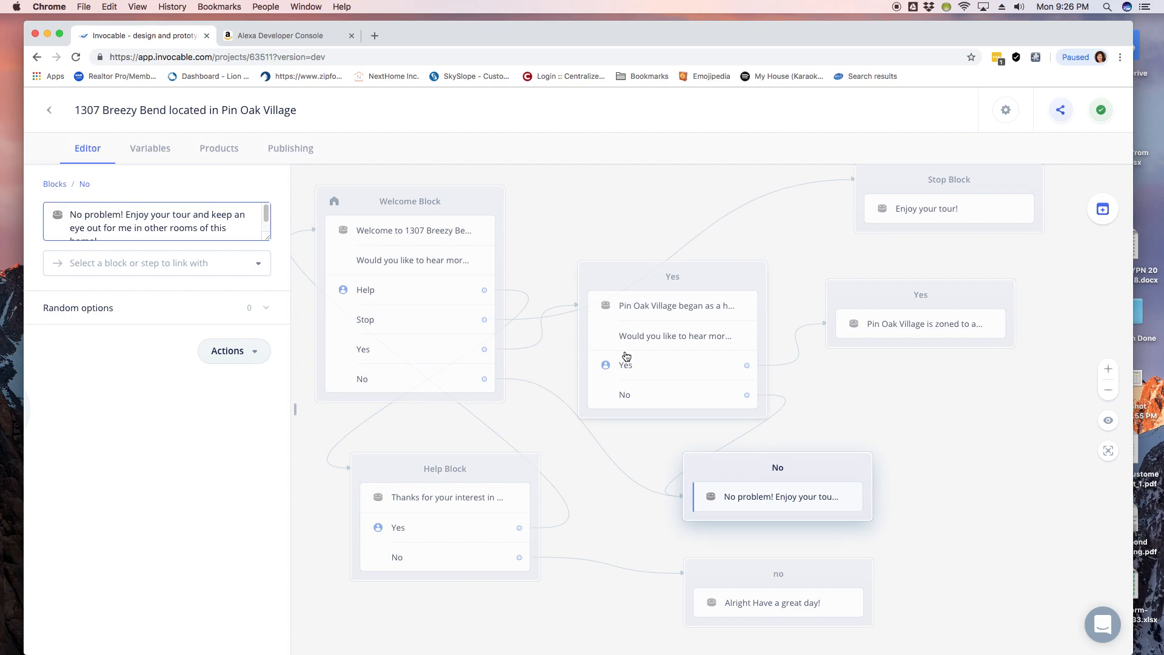
{"action": "left_click", "coordinate": [648, 364]}
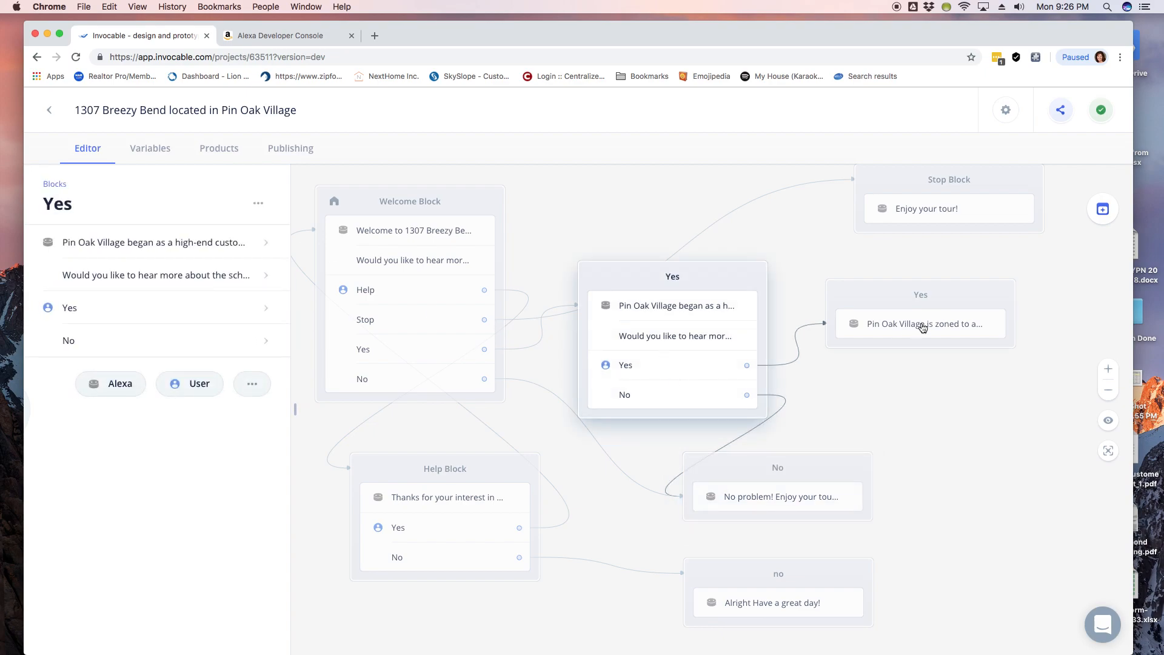
{"action": "left_click", "coordinate": [934, 301]}
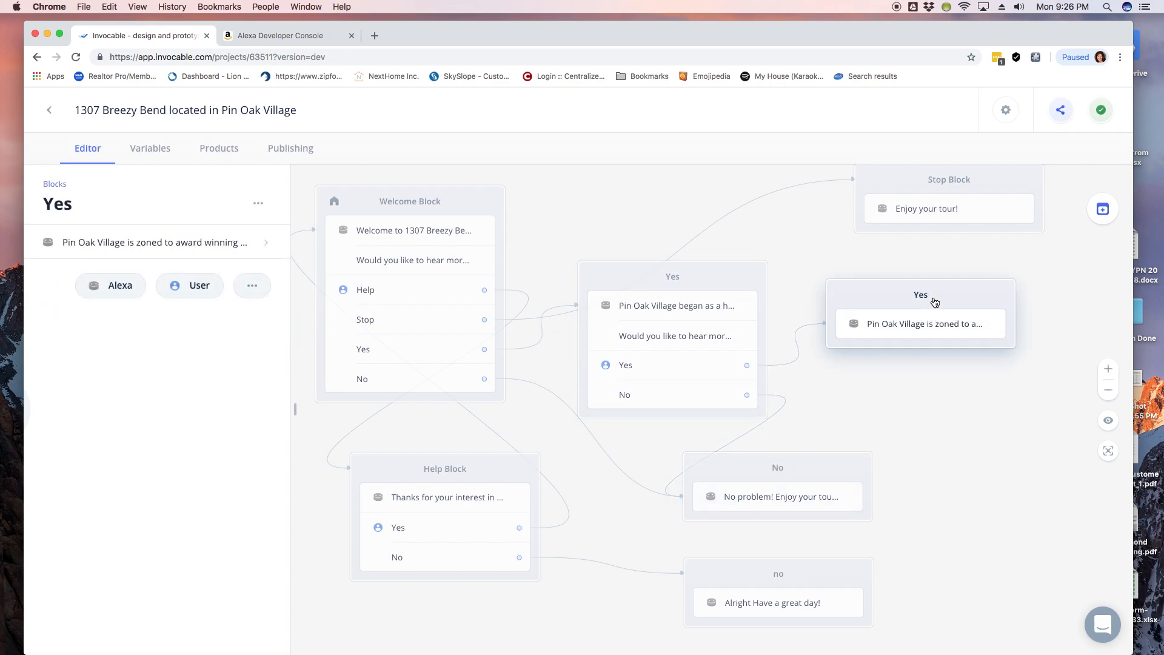
{"action": "left_click", "coordinate": [171, 244]}
{"action": "left_click_drag", "start_coordinate": [268, 220], "coordinate": [270, 286]}
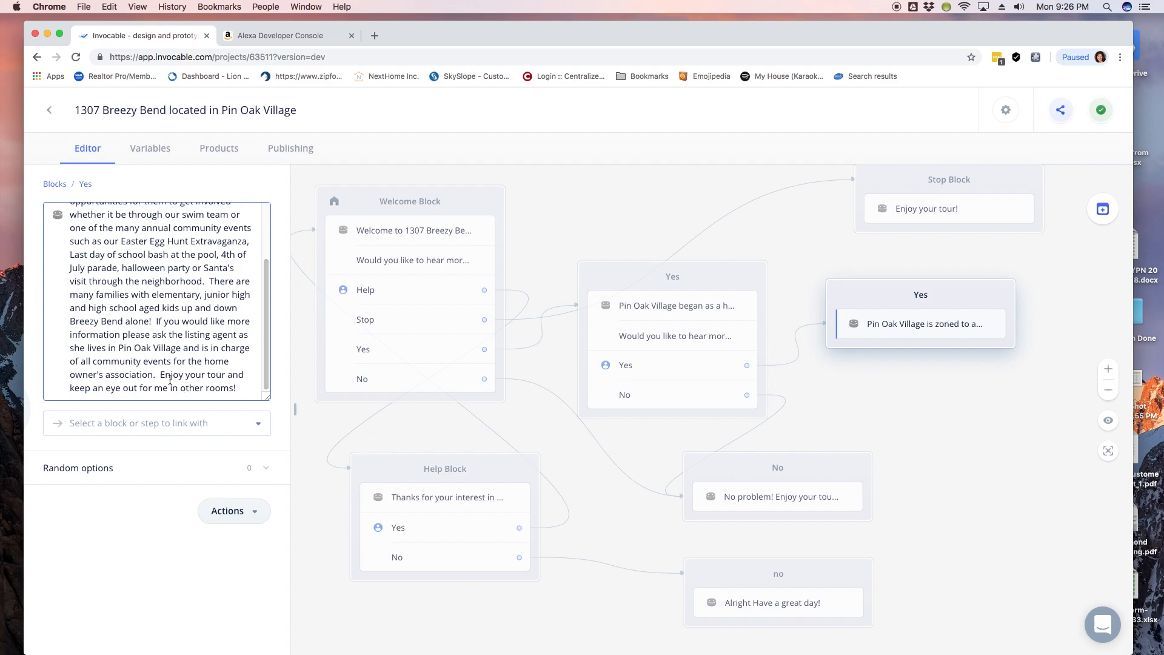
Step: Select the closing tour sentence and view the Stop Block's 'Enjoy your tour!' message
{"action": "left_click_drag", "start_coordinate": [160, 374], "coordinate": [243, 395]}
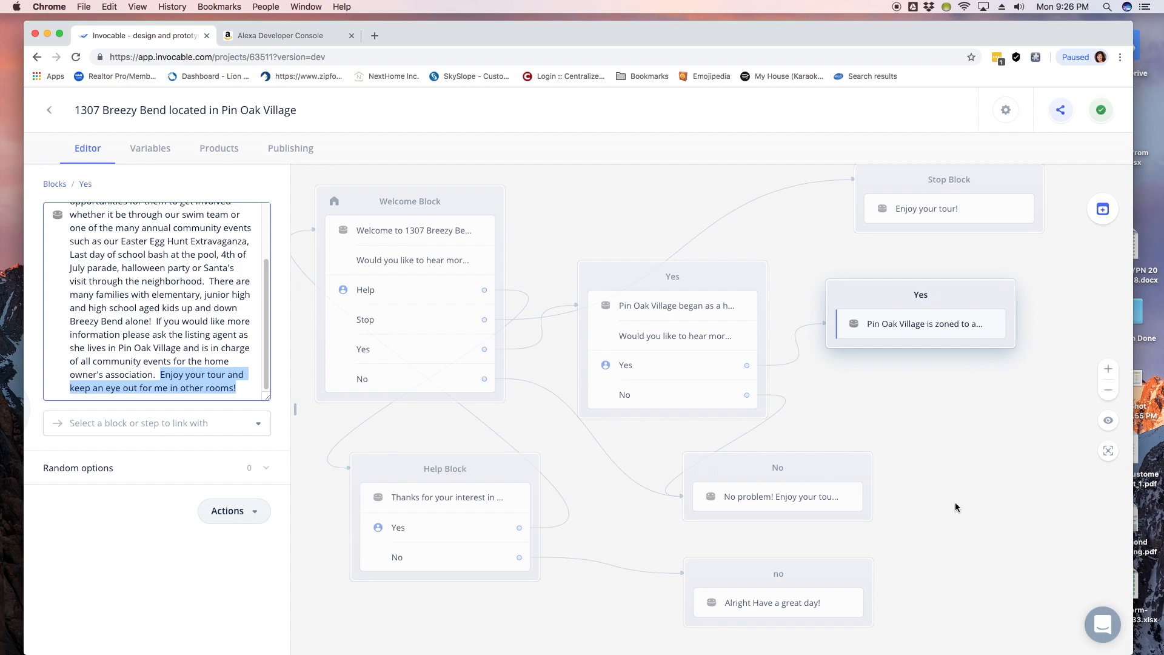
{"action": "scroll", "coordinate": [955, 502], "scroll_direction": "down", "scroll_amount": 2}
{"action": "scroll", "coordinate": [955, 503], "scroll_direction": "down", "scroll_amount": 2}
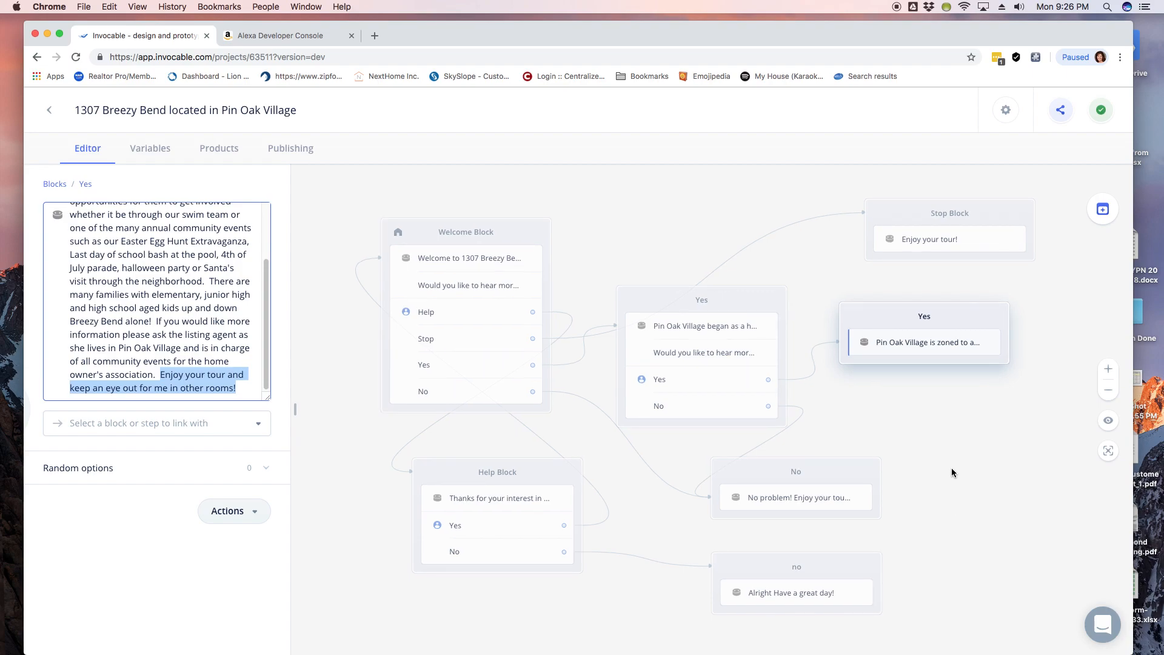
{"action": "left_click", "coordinate": [950, 221]}
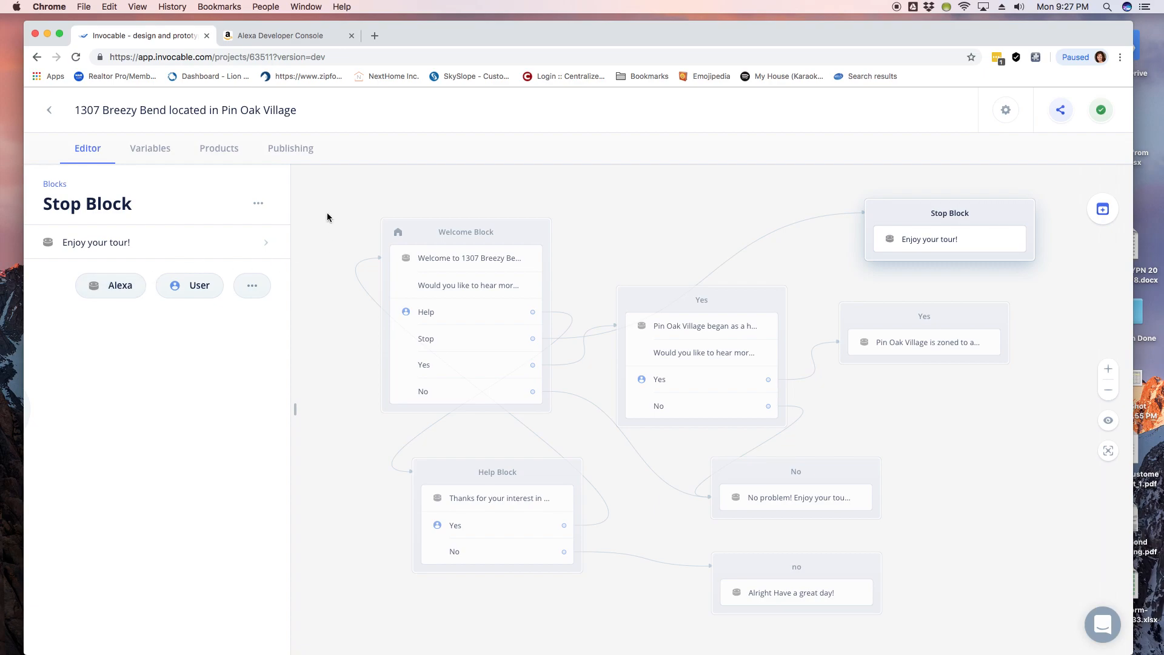
Step: Open the Backyard Oasis project from the Invocable skills dashboard
{"action": "left_click", "coordinate": [274, 38]}
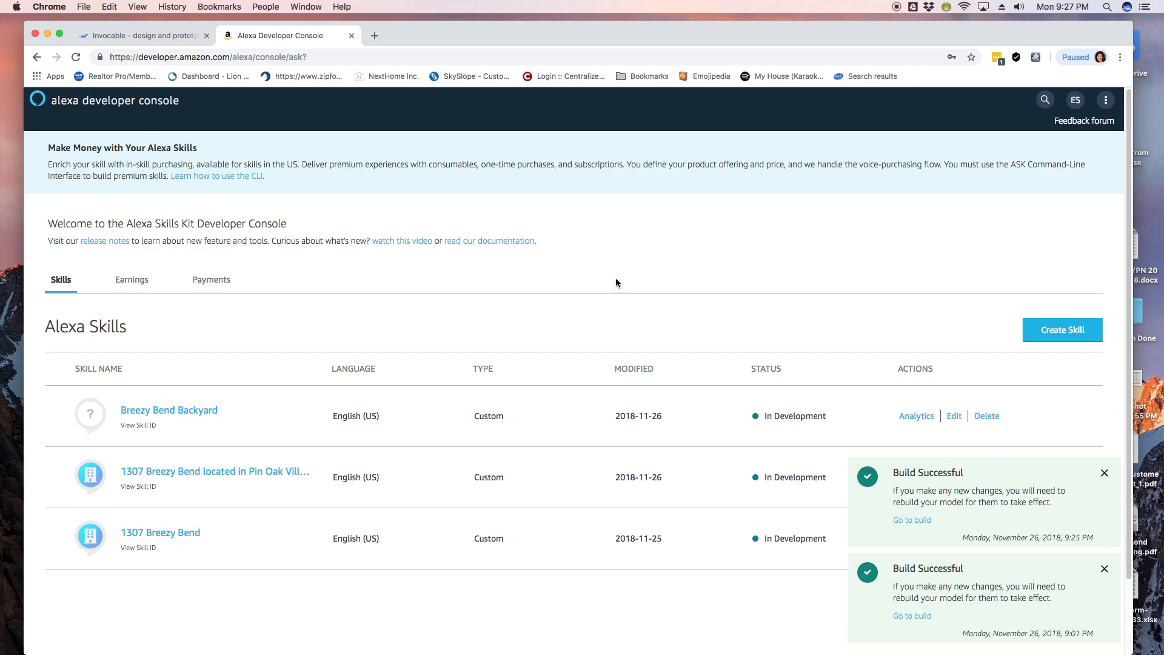
{"action": "left_click", "coordinate": [141, 35]}
{"action": "left_click", "coordinate": [49, 110]}
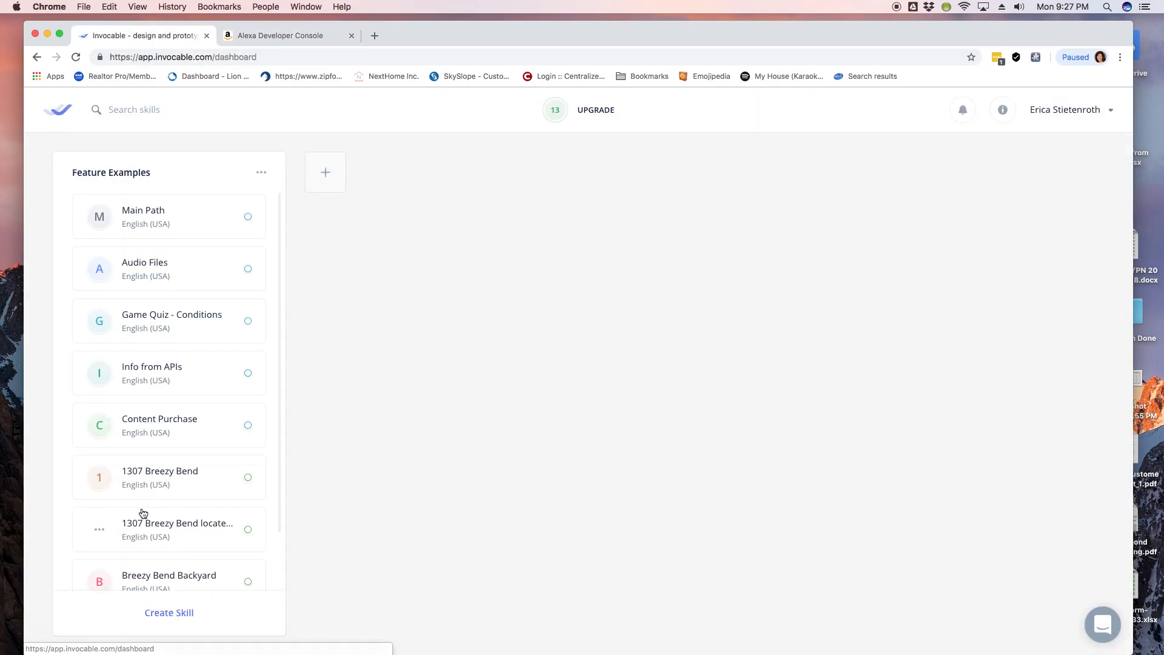
{"action": "scroll", "coordinate": [156, 546], "scroll_direction": "down", "scroll_amount": 2}
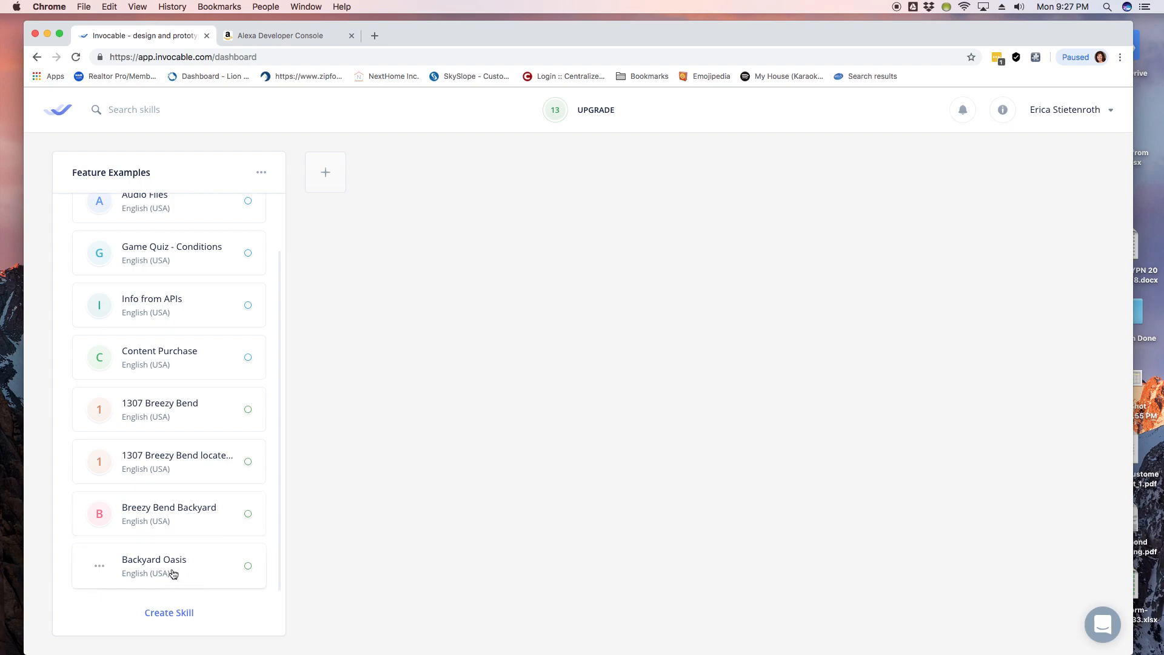
{"action": "left_click", "coordinate": [173, 573]}
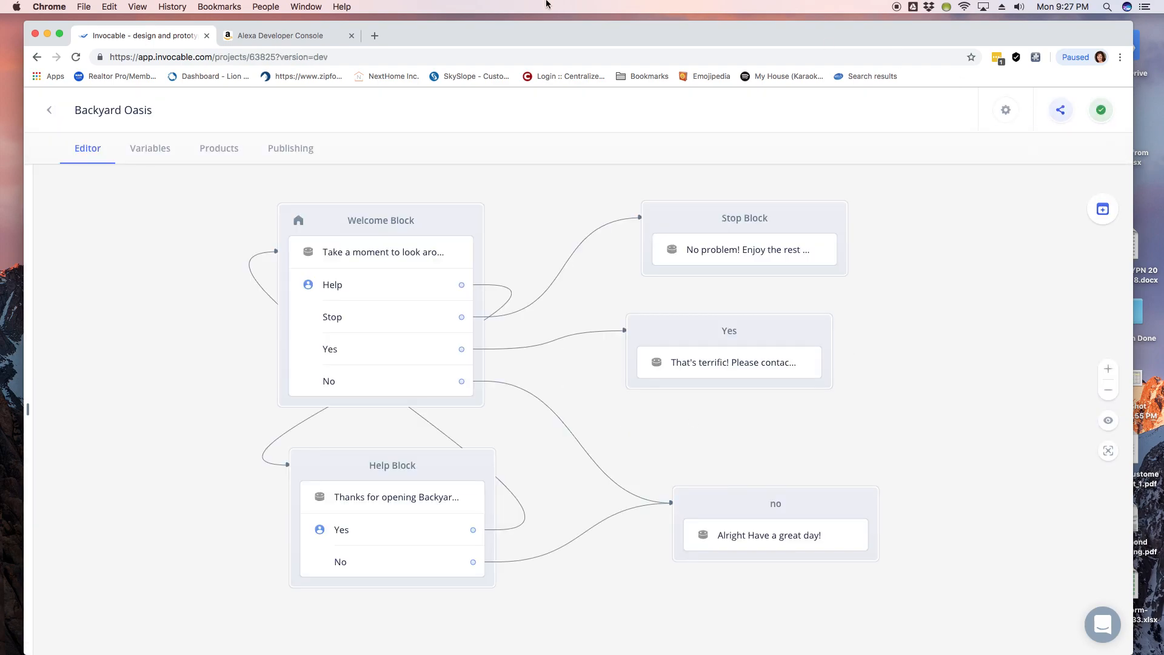
Step: Reload the console skills list, dismiss both Build Successful notices, and open Backyard Oasis
{"action": "left_click", "coordinate": [267, 36]}
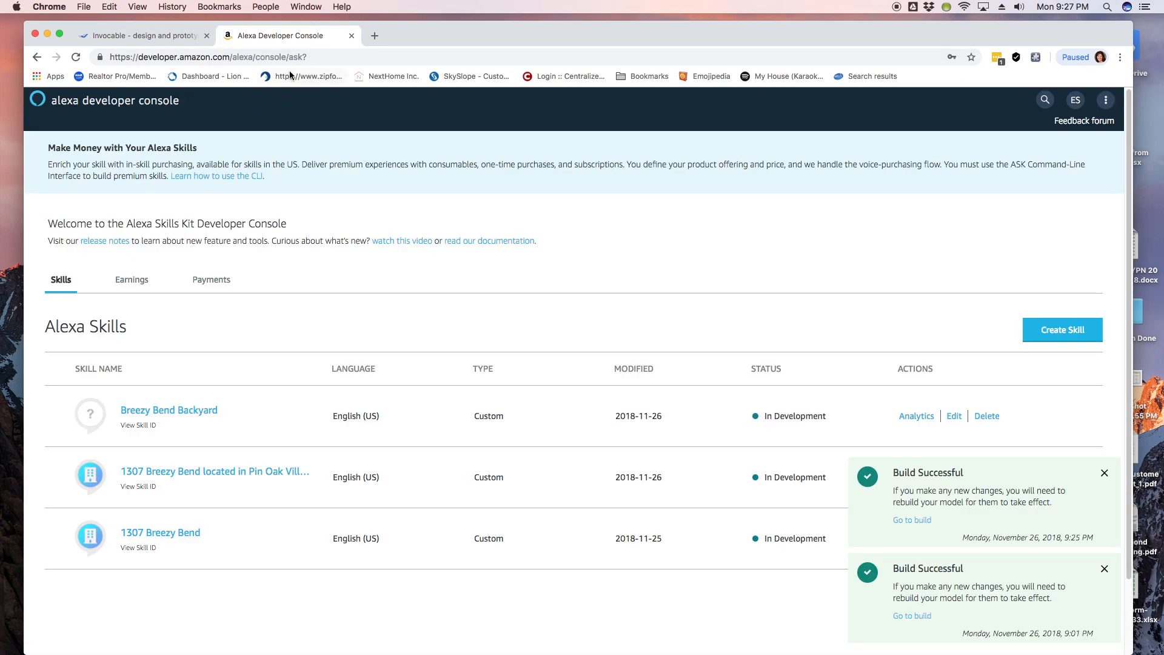
{"action": "left_click", "coordinate": [76, 57]}
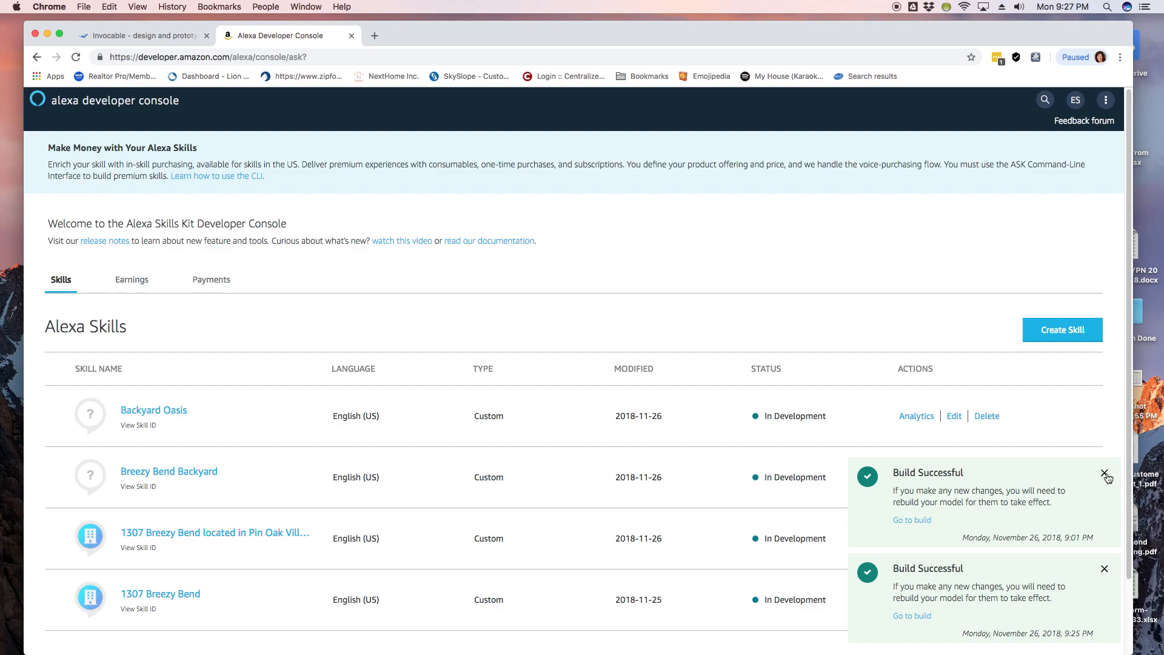
{"action": "left_click", "coordinate": [1104, 473]}
{"action": "left_click", "coordinate": [1104, 568]}
{"action": "scroll", "coordinate": [675, 293], "scroll_direction": "down", "scroll_amount": 1}
{"action": "scroll", "coordinate": [675, 298], "scroll_direction": "down", "scroll_amount": 1}
{"action": "left_click", "coordinate": [178, 403]}
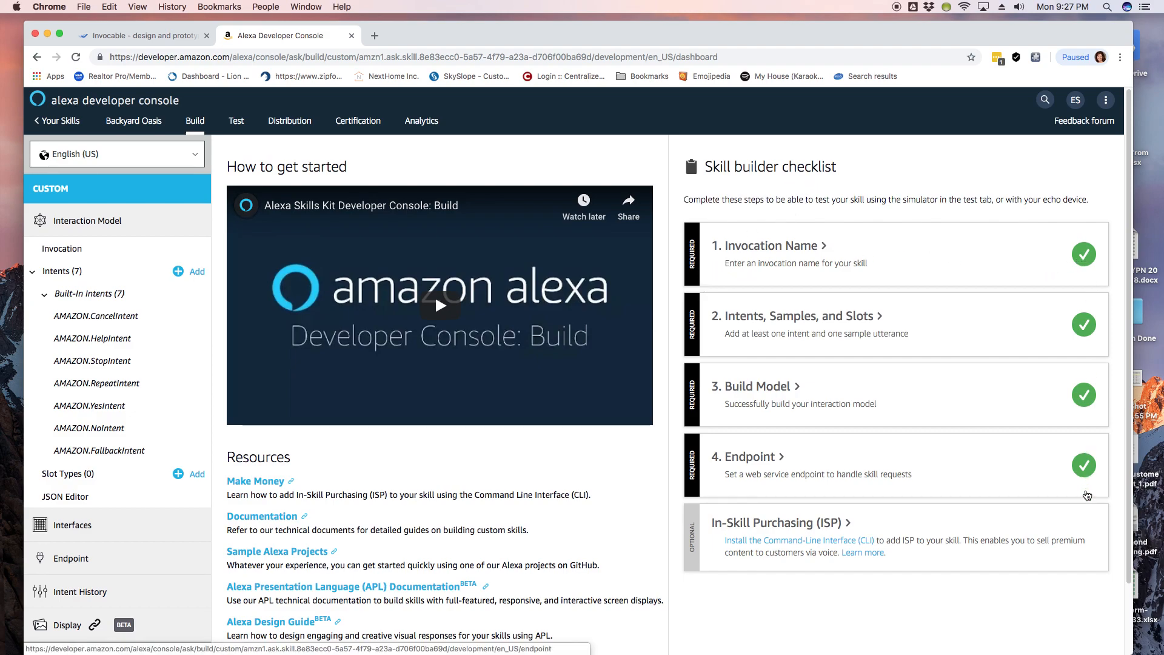
Step: In Distribution, pick Home Services under Lifestyle from the Category list
{"action": "left_click", "coordinate": [292, 122]}
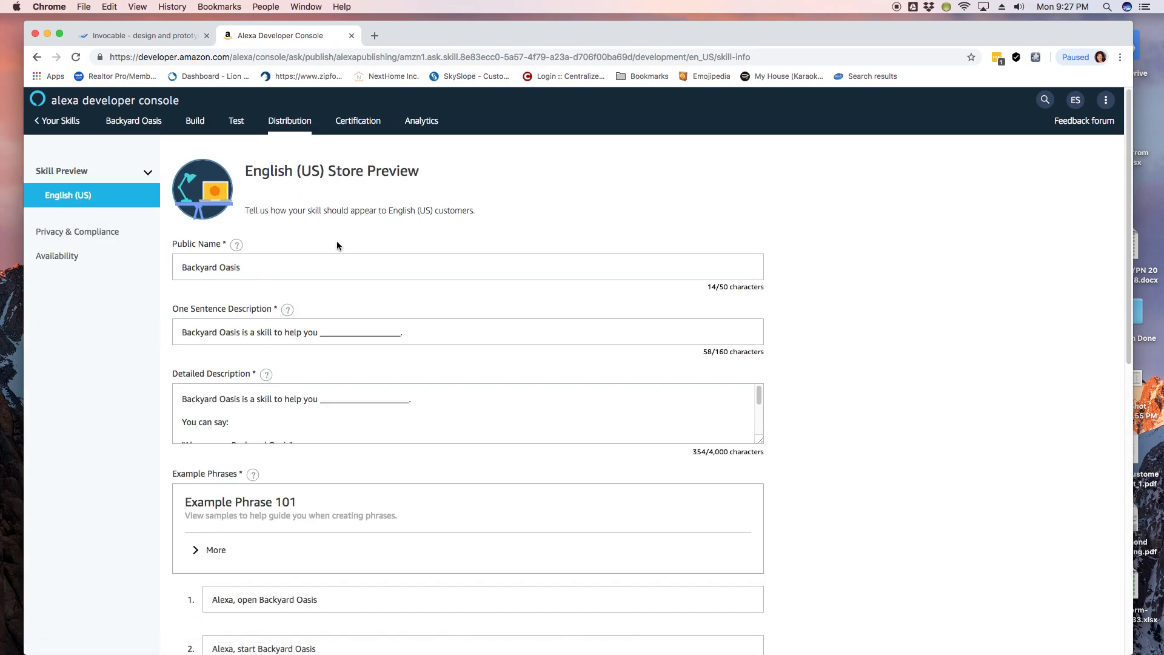
{"action": "scroll", "coordinate": [473, 319], "scroll_direction": "down", "scroll_amount": 10}
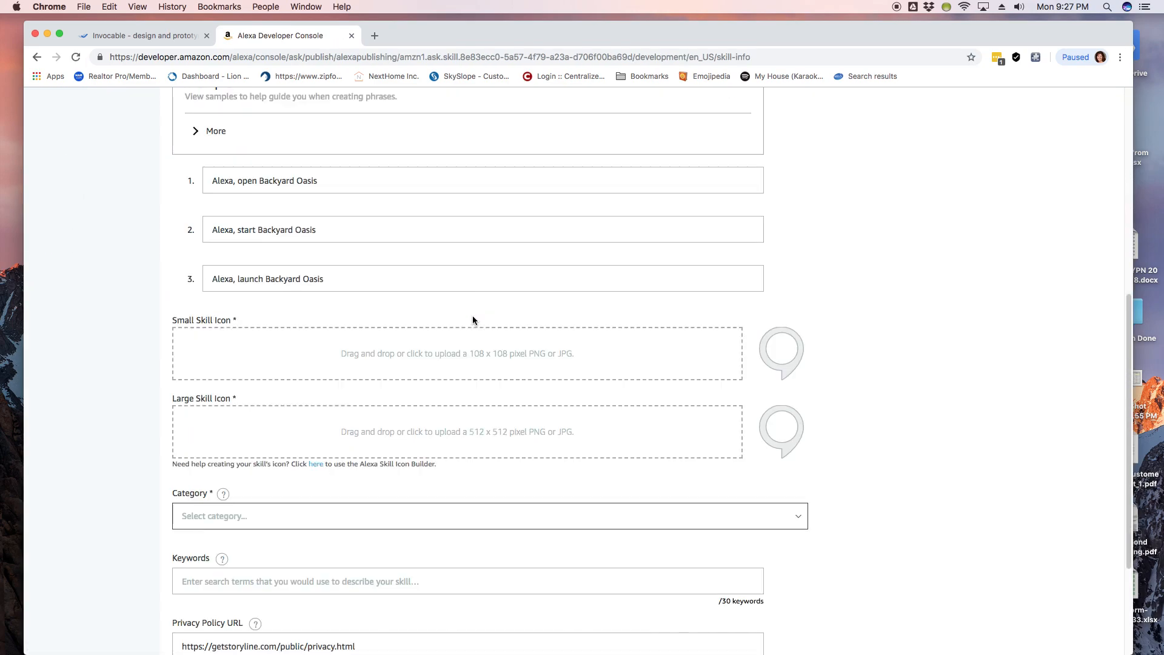
{"action": "scroll", "coordinate": [364, 331], "scroll_direction": "down", "scroll_amount": 1}
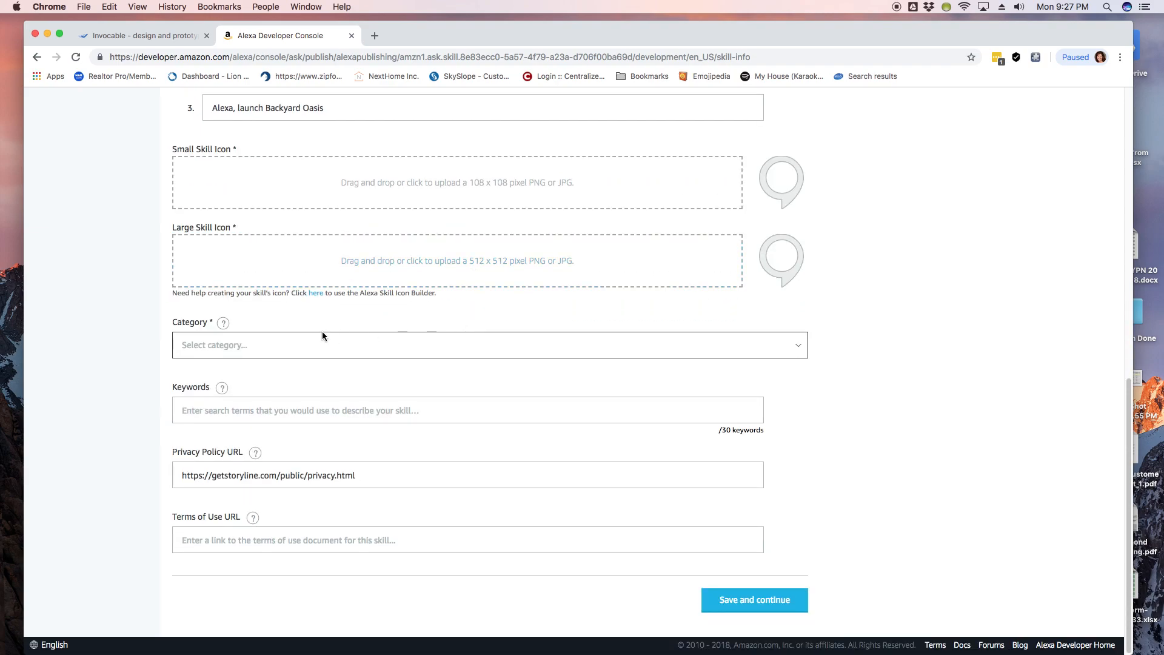
{"action": "left_click", "coordinate": [263, 345]}
{"action": "scroll", "coordinate": [307, 409], "scroll_direction": "down", "scroll_amount": 1}
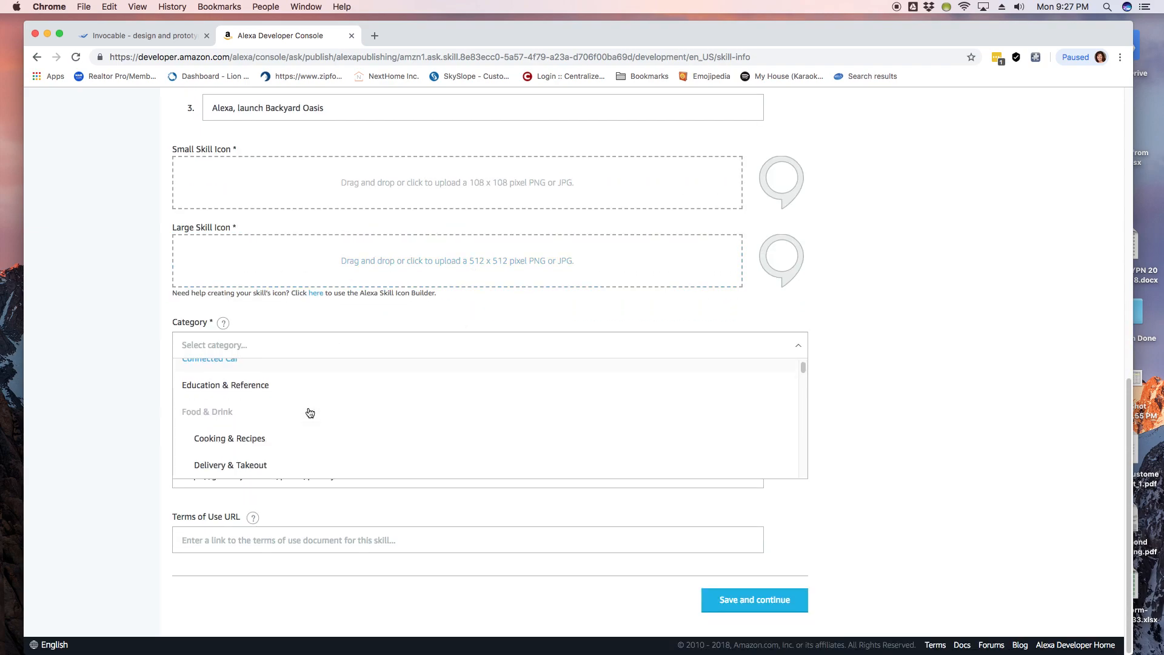
{"action": "scroll", "coordinate": [309, 411], "scroll_direction": "up", "scroll_amount": 1}
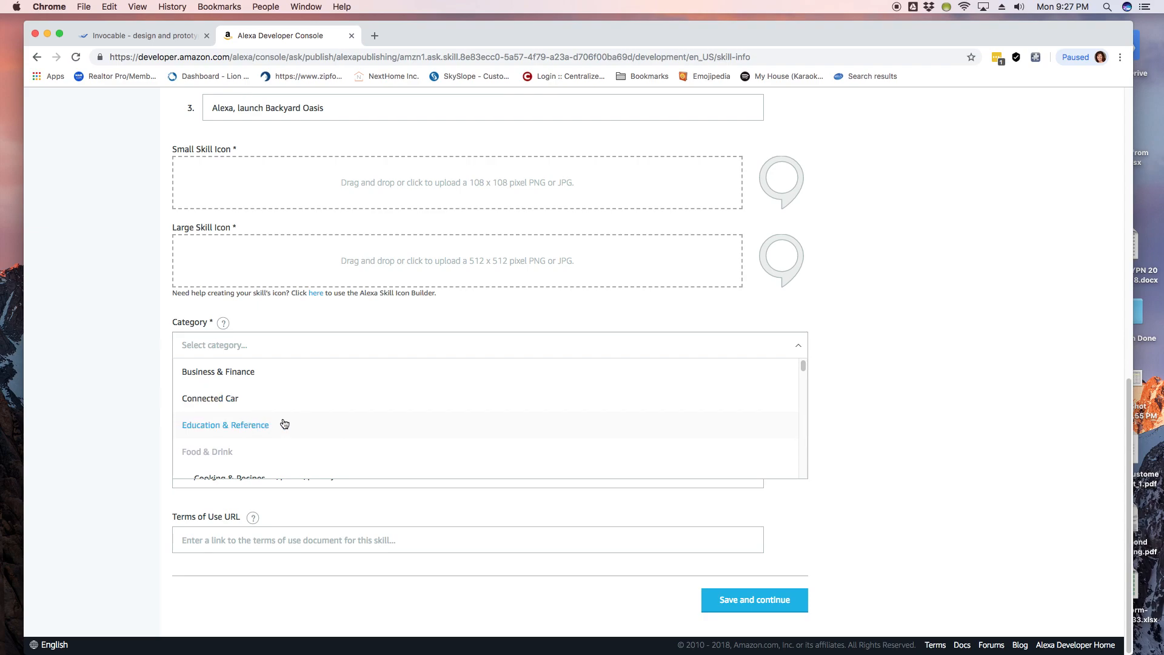
{"action": "scroll", "coordinate": [291, 424], "scroll_direction": "down", "scroll_amount": 4}
{"action": "scroll", "coordinate": [300, 431], "scroll_direction": "down", "scroll_amount": 8}
{"action": "scroll", "coordinate": [300, 430], "scroll_direction": "down", "scroll_amount": 3}
{"action": "left_click", "coordinate": [246, 431]}
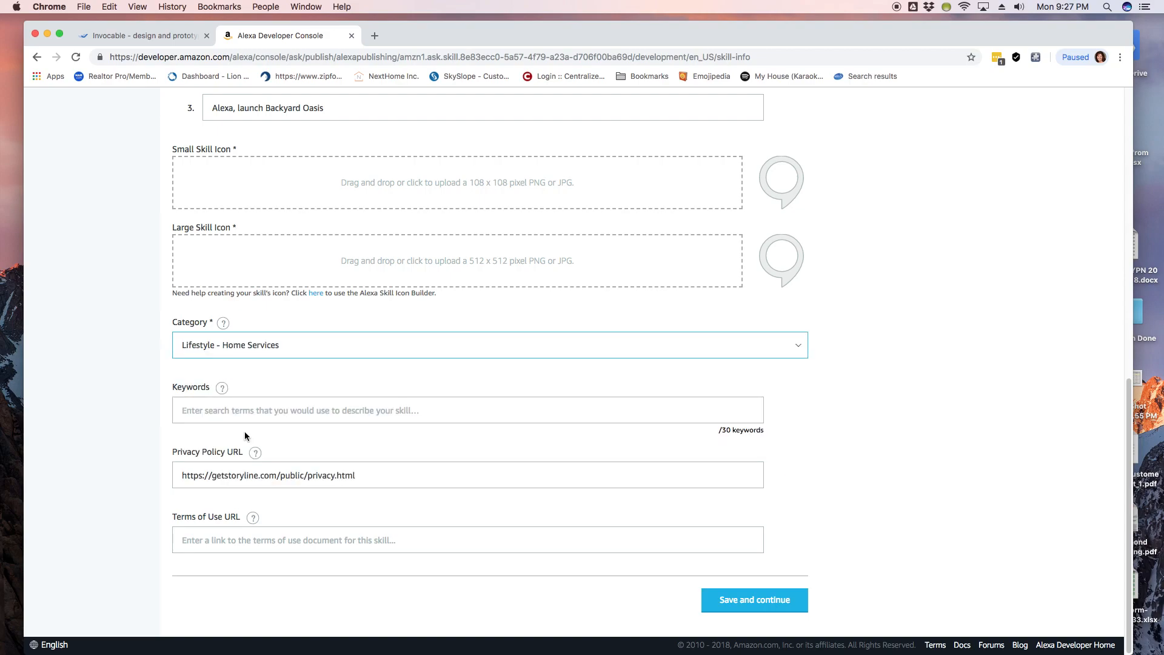
Step: Focus the keywords field and select the first example phrase's text
{"action": "left_click", "coordinate": [275, 410]}
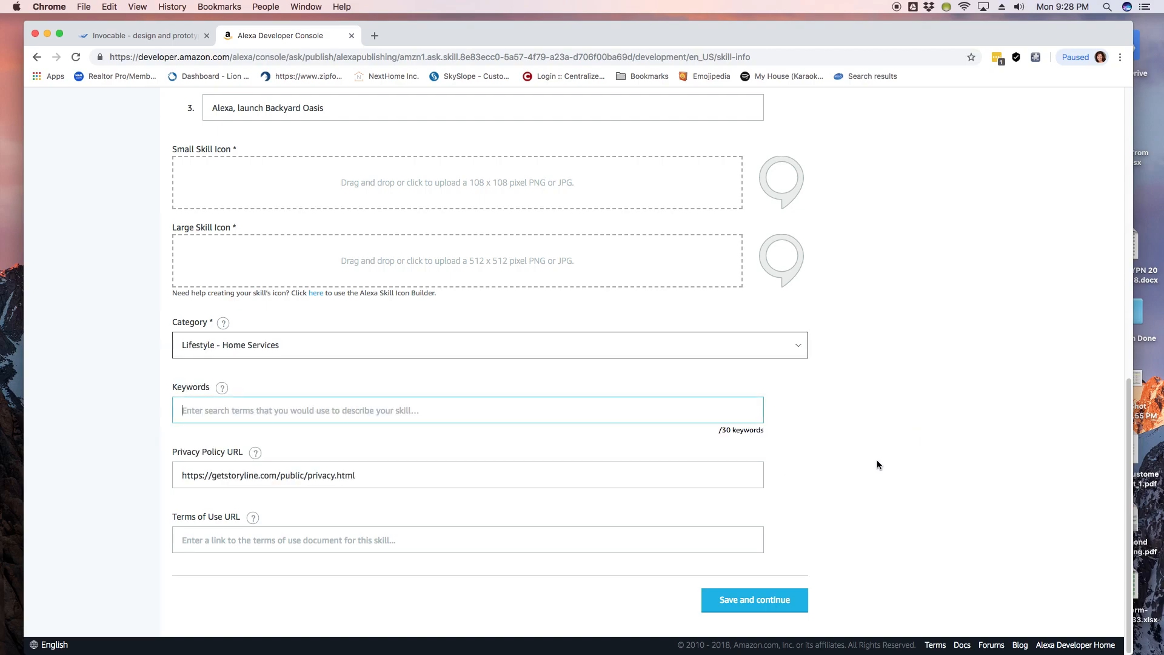
{"action": "scroll", "coordinate": [876, 460], "scroll_direction": "up", "scroll_amount": 1}
{"action": "scroll", "coordinate": [877, 461], "scroll_direction": "up", "scroll_amount": 2}
{"action": "scroll", "coordinate": [877, 460], "scroll_direction": "up", "scroll_amount": 10}
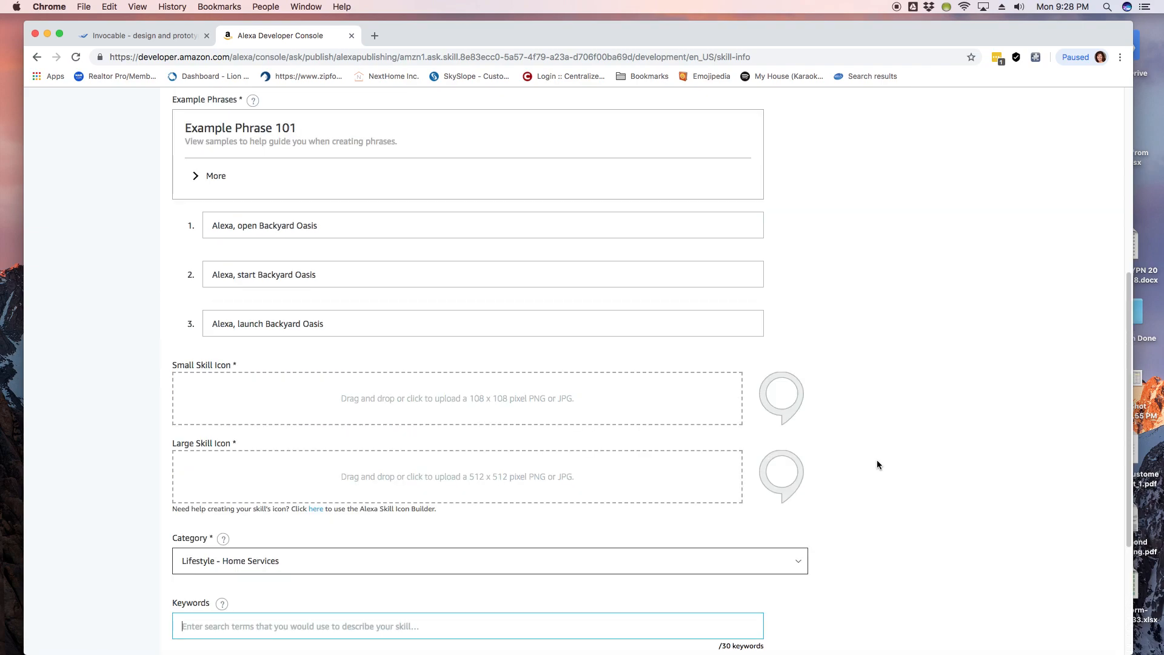
{"action": "scroll", "coordinate": [877, 460], "scroll_direction": "up", "scroll_amount": 7}
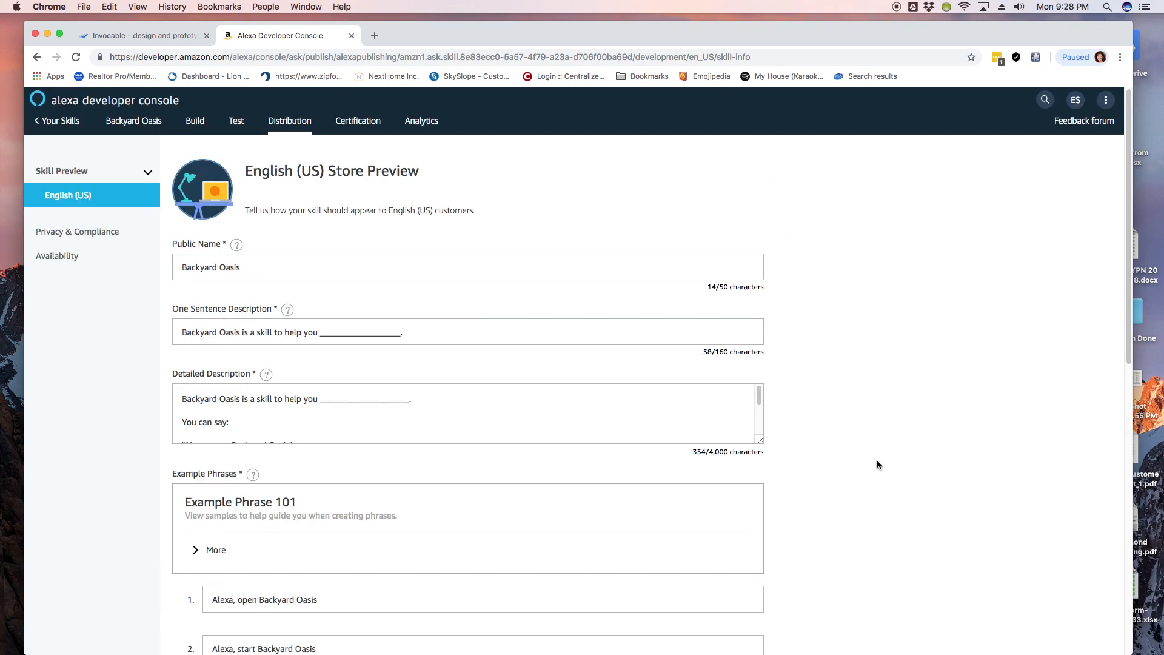
{"action": "scroll", "coordinate": [877, 459], "scroll_direction": "down", "scroll_amount": 7}
{"action": "scroll", "coordinate": [877, 460], "scroll_direction": "down", "scroll_amount": 3}
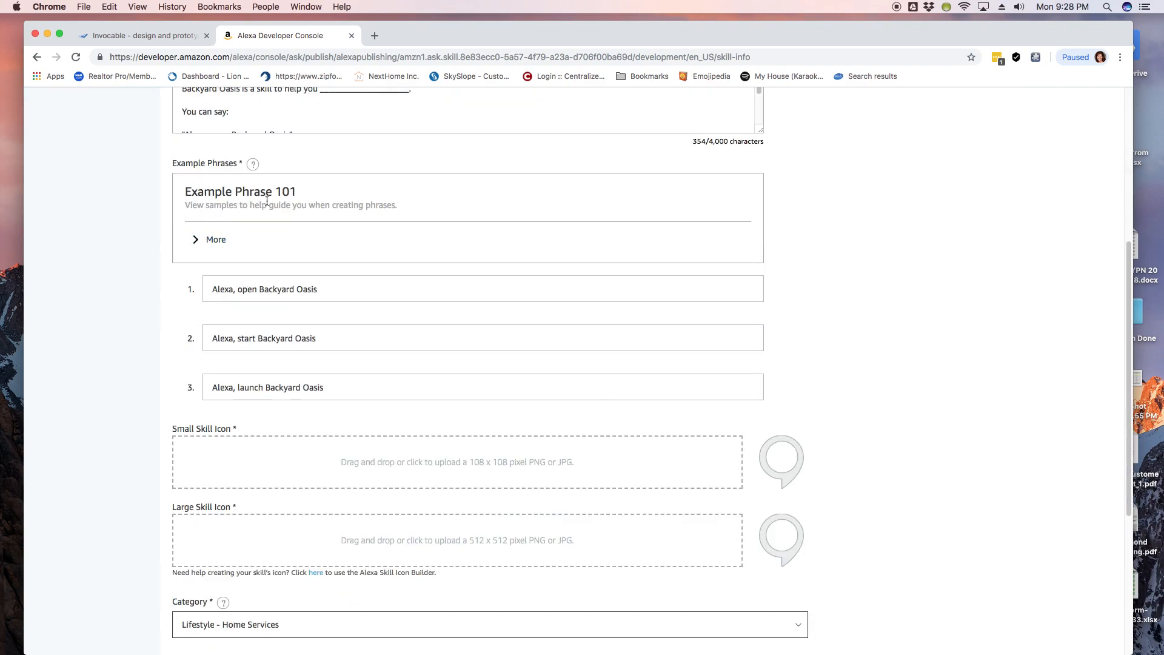
{"action": "left_click_drag", "start_coordinate": [211, 291], "coordinate": [317, 295]}
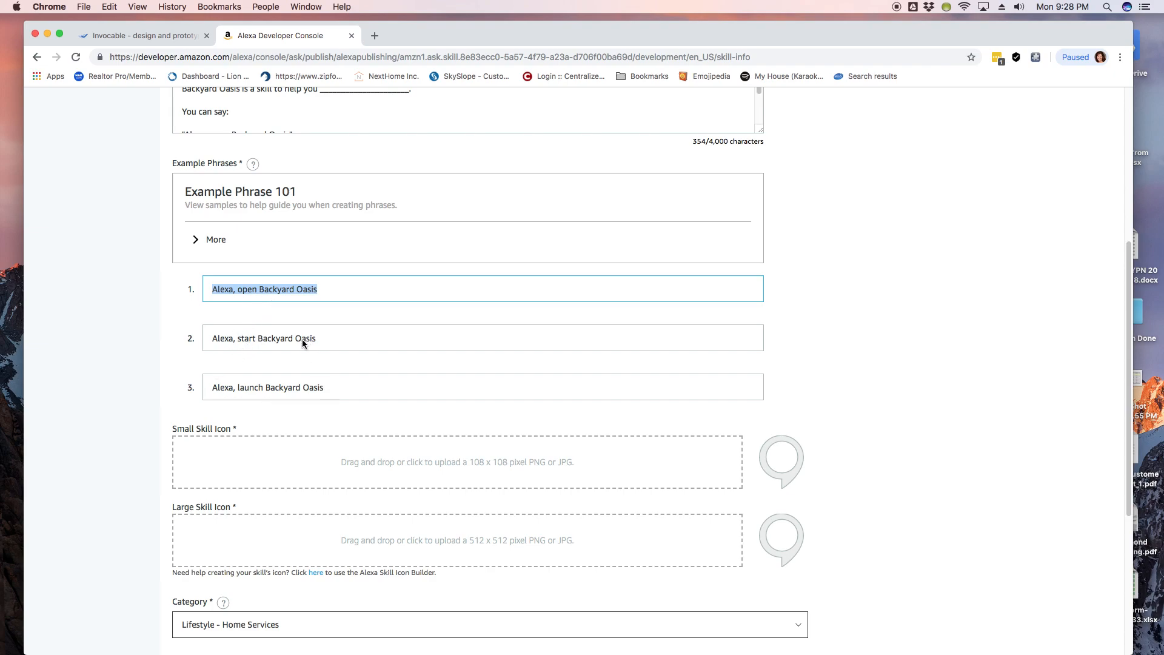
{"action": "left_click", "coordinate": [145, 35]}
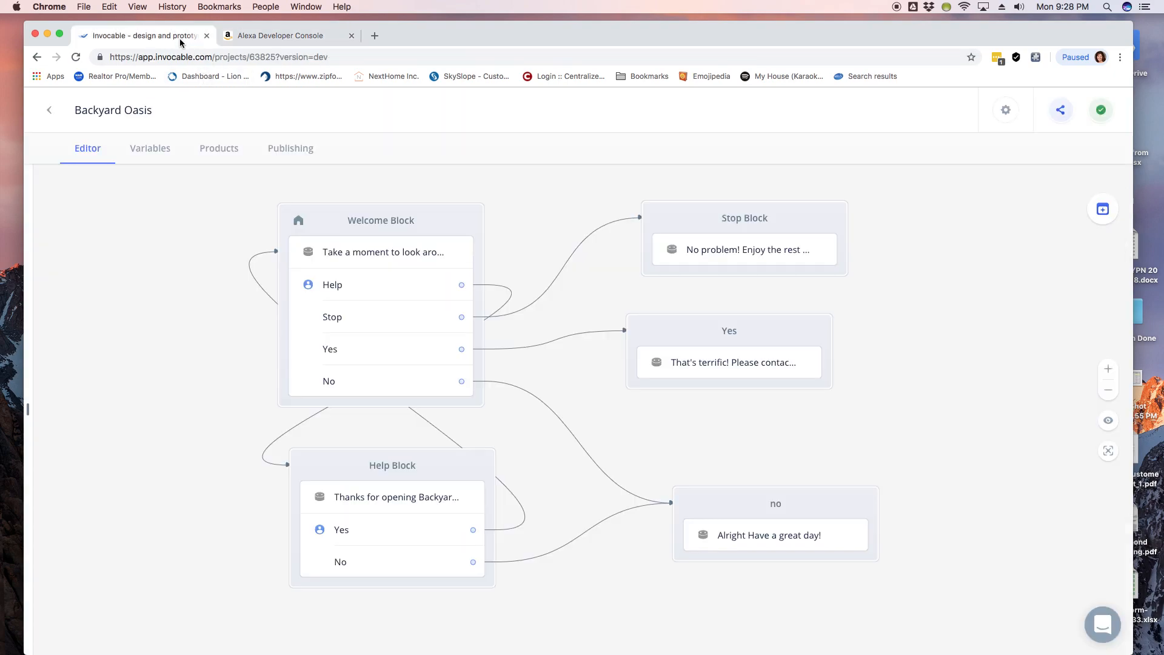
{"action": "left_click", "coordinate": [1004, 111]}
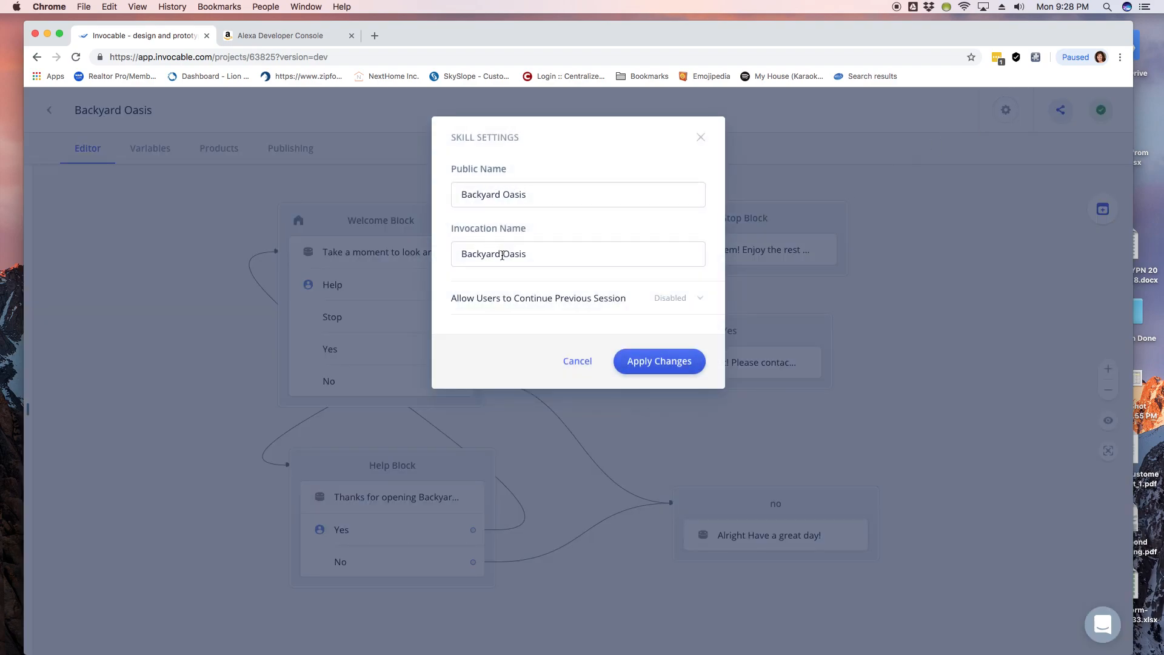
{"action": "left_click", "coordinate": [702, 139]}
{"action": "left_click", "coordinate": [280, 37]}
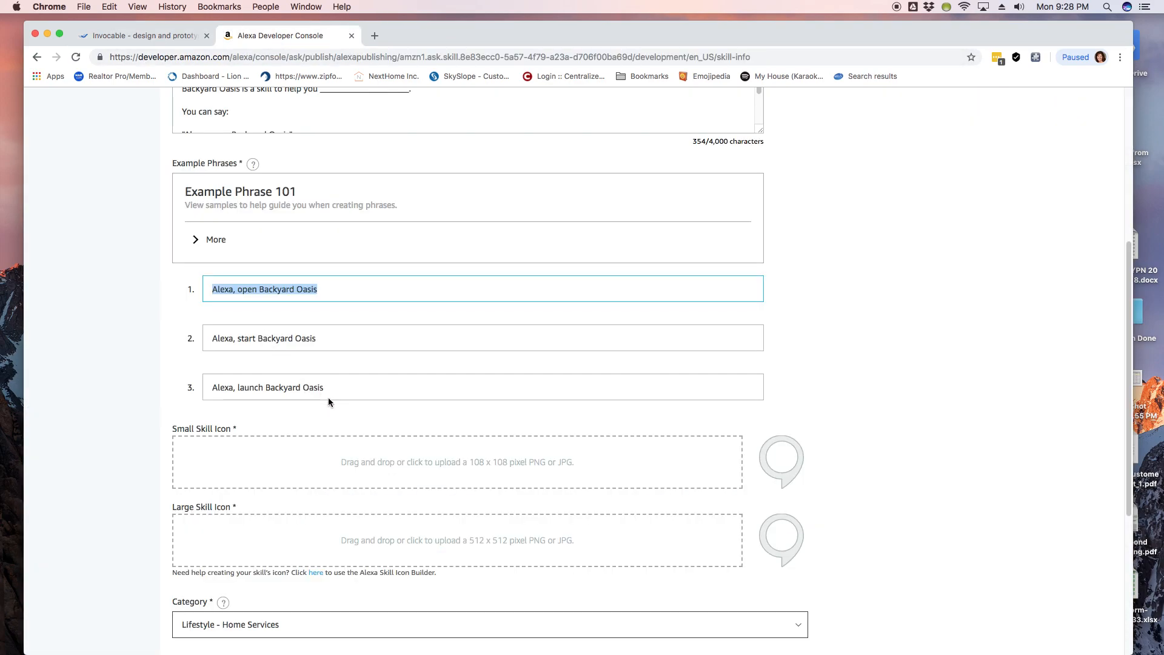
Step: Launch the Icon Builder from the 'here' link under Large Skill Icon
{"action": "scroll", "coordinate": [501, 401], "scroll_direction": "down", "scroll_amount": 3}
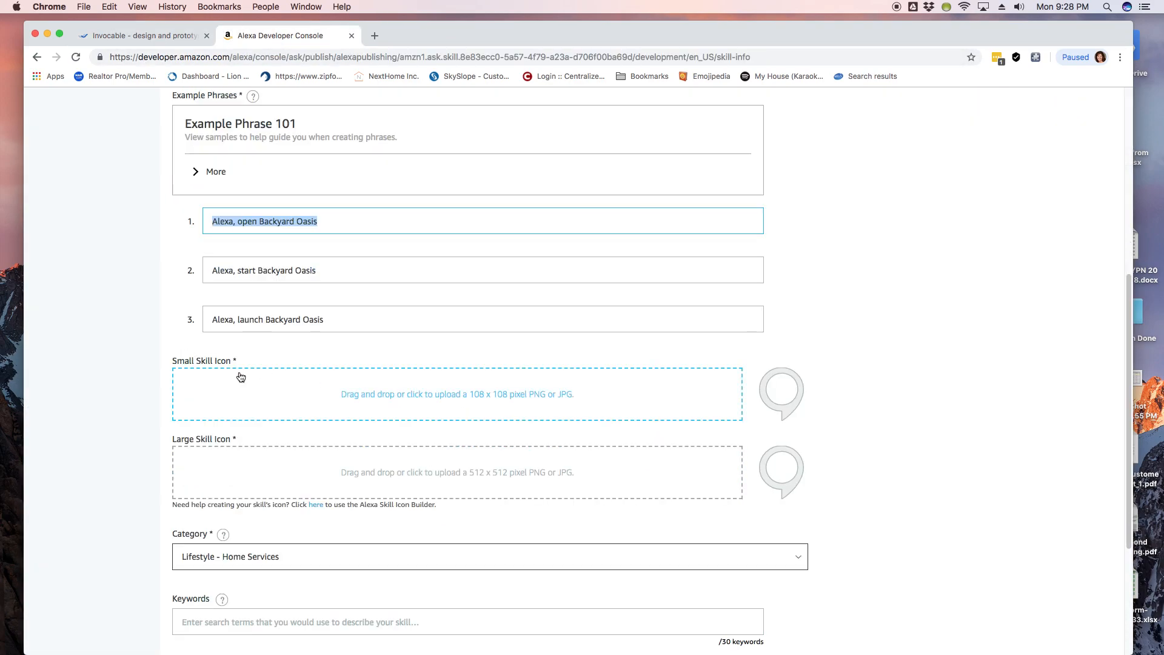
{"action": "scroll", "coordinate": [241, 377], "scroll_direction": "down", "scroll_amount": 2}
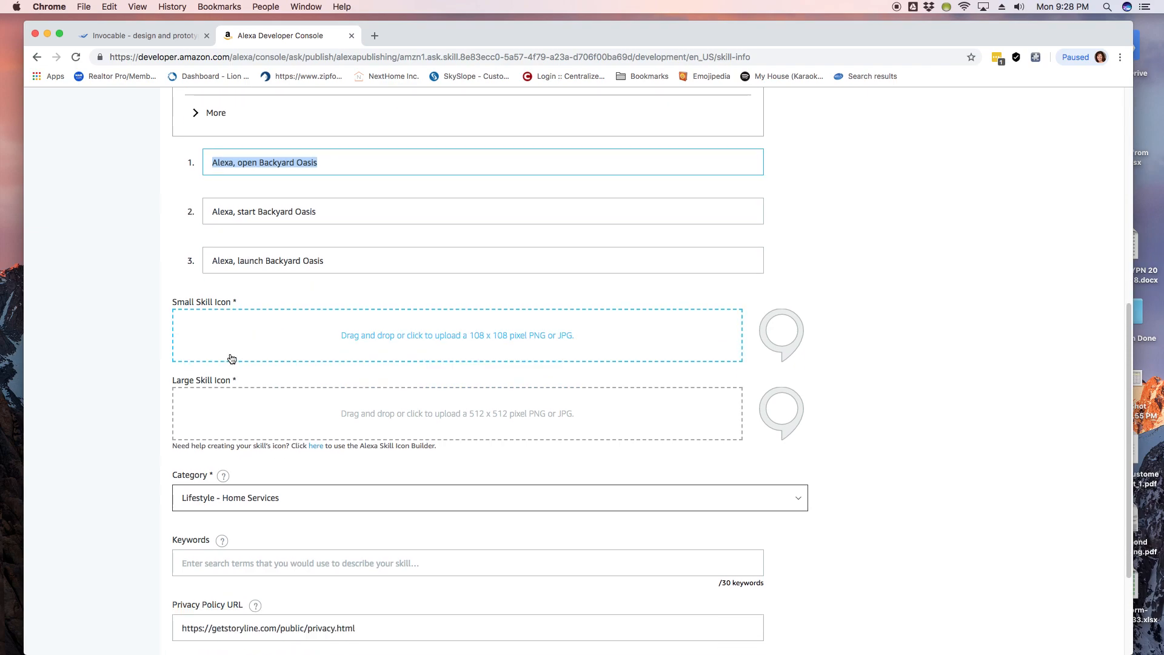
{"action": "scroll", "coordinate": [322, 449], "scroll_direction": "down", "scroll_amount": 1}
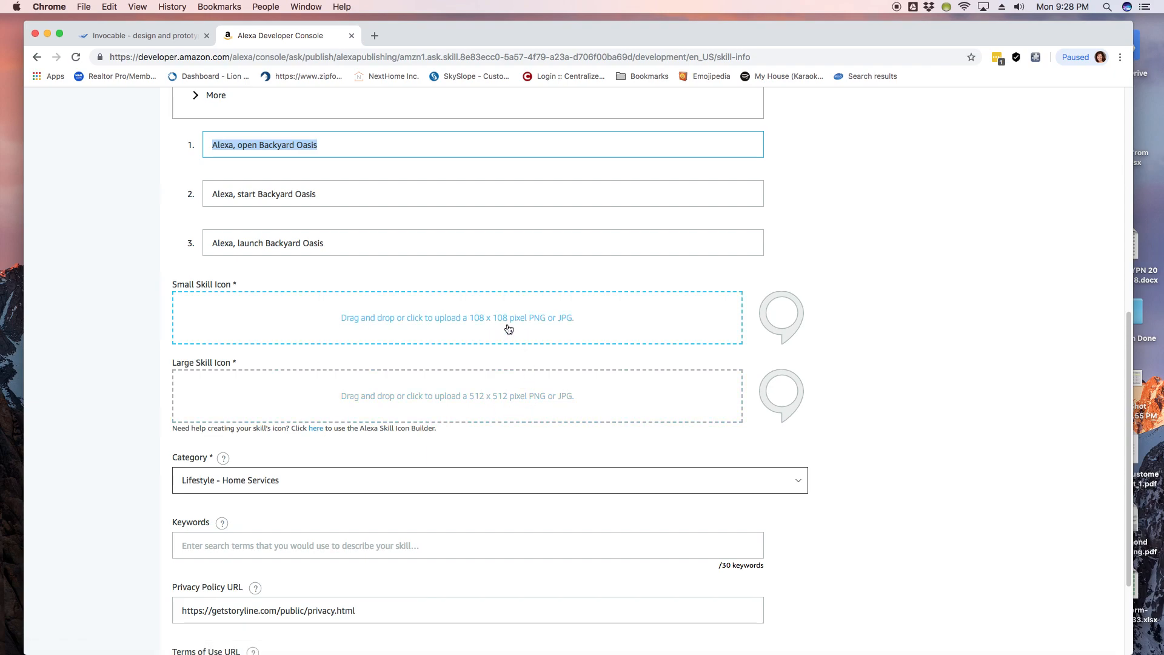
{"action": "left_click", "coordinate": [316, 429]}
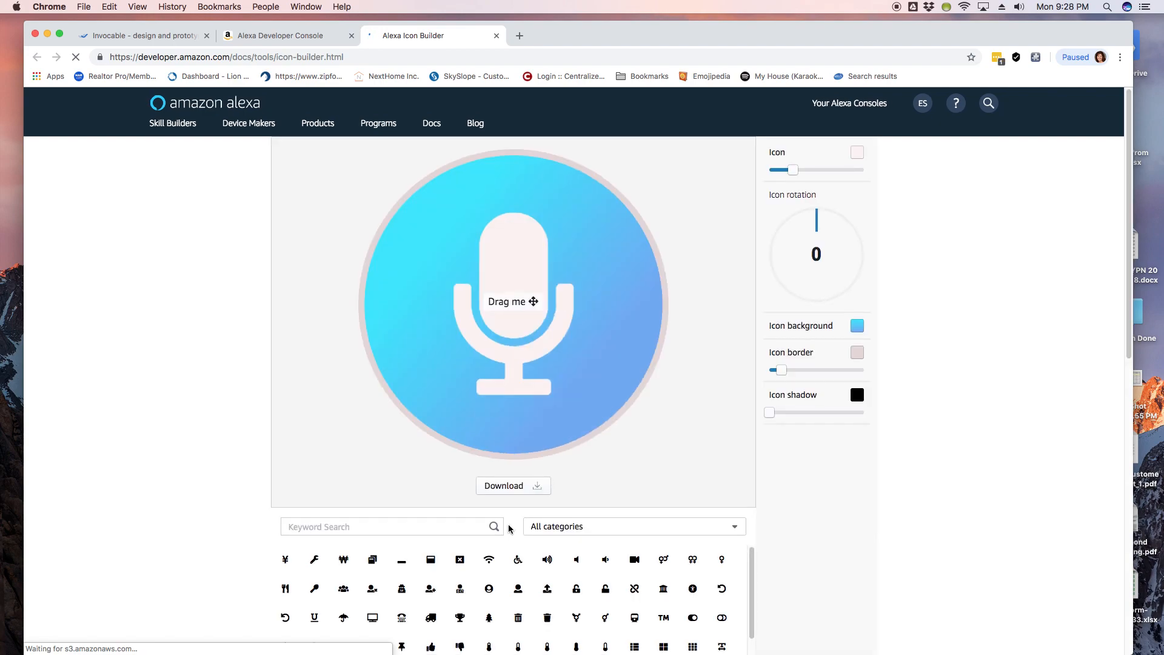
Step: Replace the microphone with the building symbol and go back to the Developer Console
{"action": "scroll", "coordinate": [231, 410], "scroll_direction": "down", "scroll_amount": 4}
{"action": "left_click_drag", "start_coordinate": [750, 383], "coordinate": [749, 572]}
{"action": "left_click", "coordinate": [606, 488]}
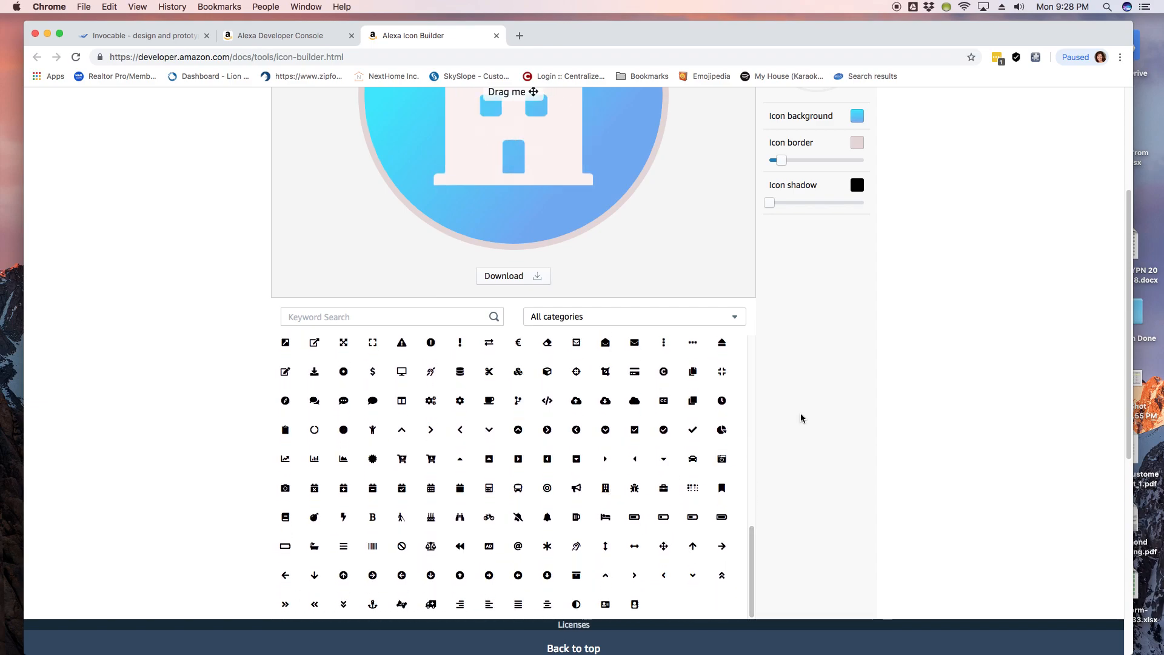
{"action": "scroll", "coordinate": [511, 394], "scroll_direction": "up", "scroll_amount": 3}
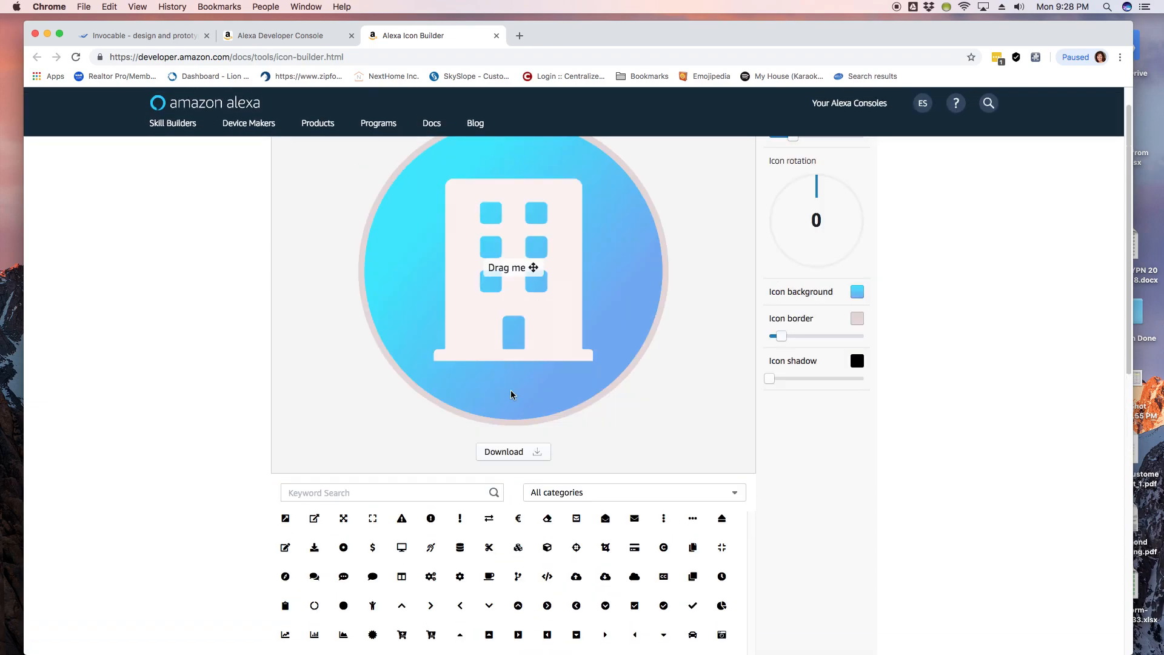
{"action": "left_click", "coordinate": [259, 36]}
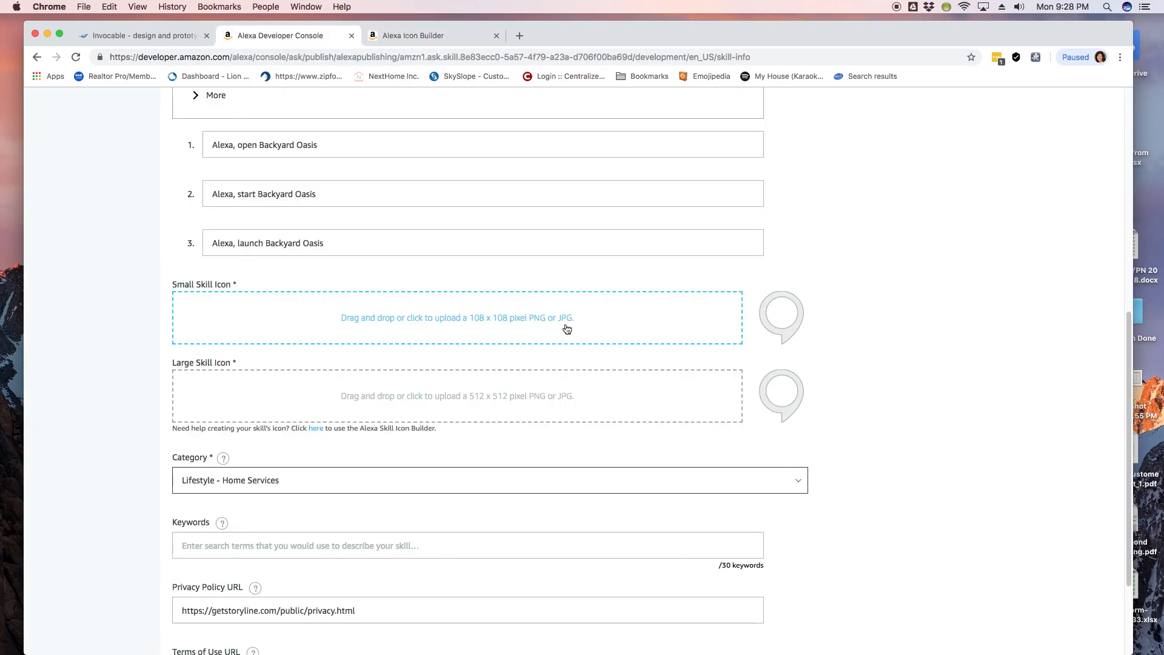
Step: Upload icon_108_A2Z.png as the small icon and icon_512_A2Z.png as the large icon
{"action": "left_click", "coordinate": [453, 325]}
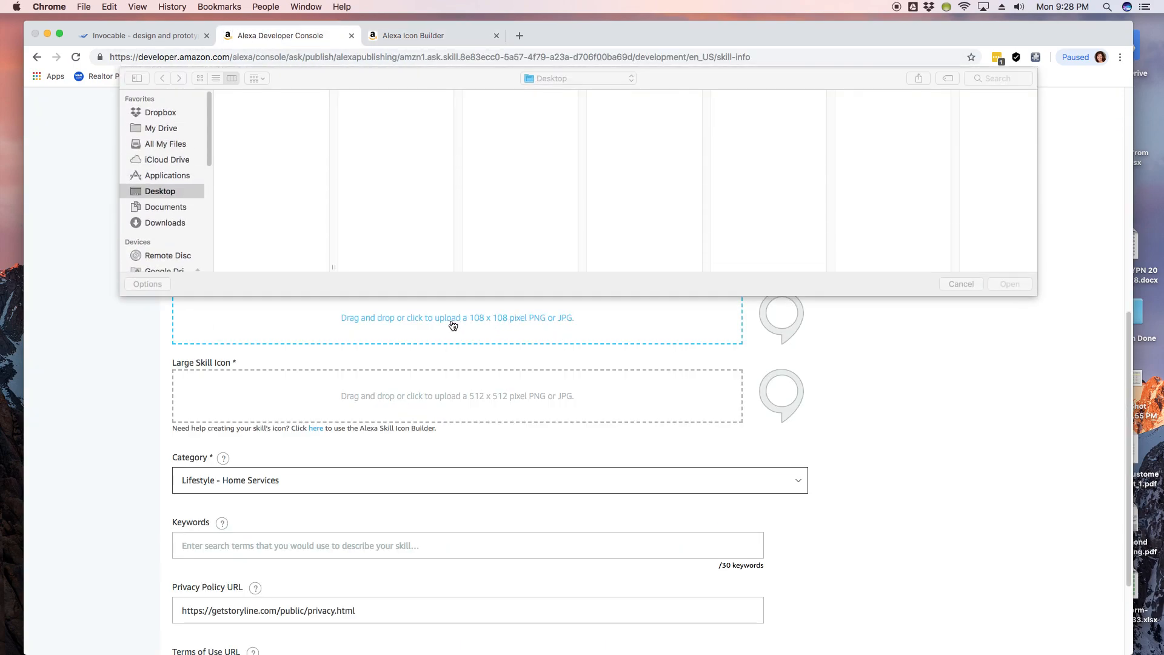
{"action": "left_click", "coordinate": [276, 151]}
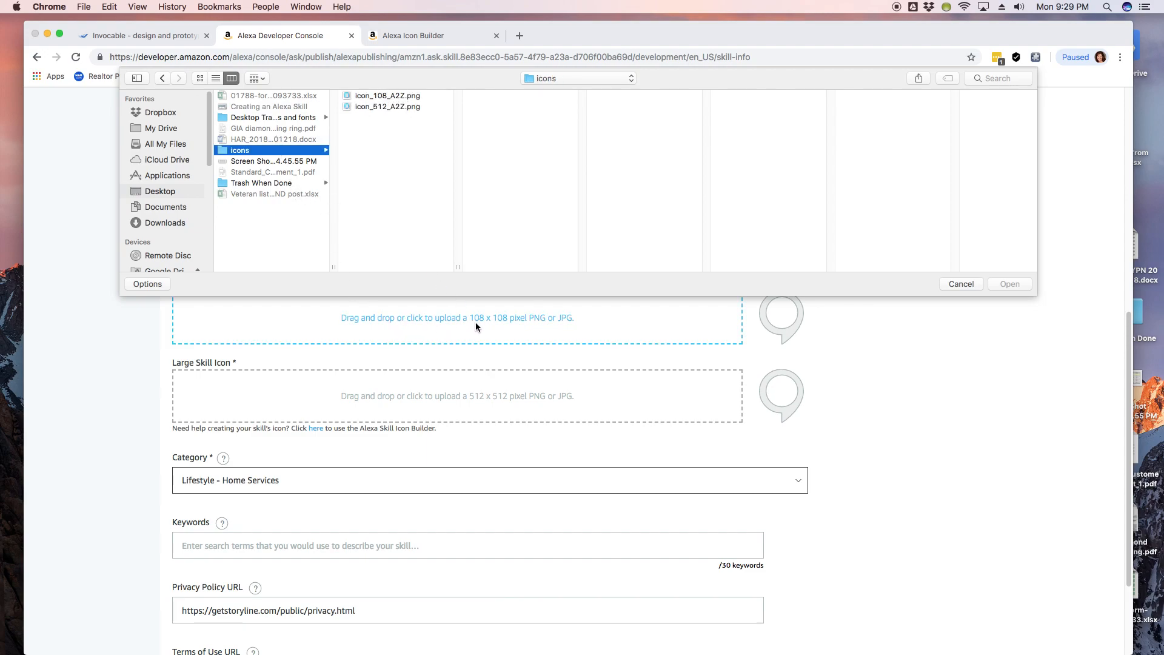
{"action": "double_click", "coordinate": [394, 95]}
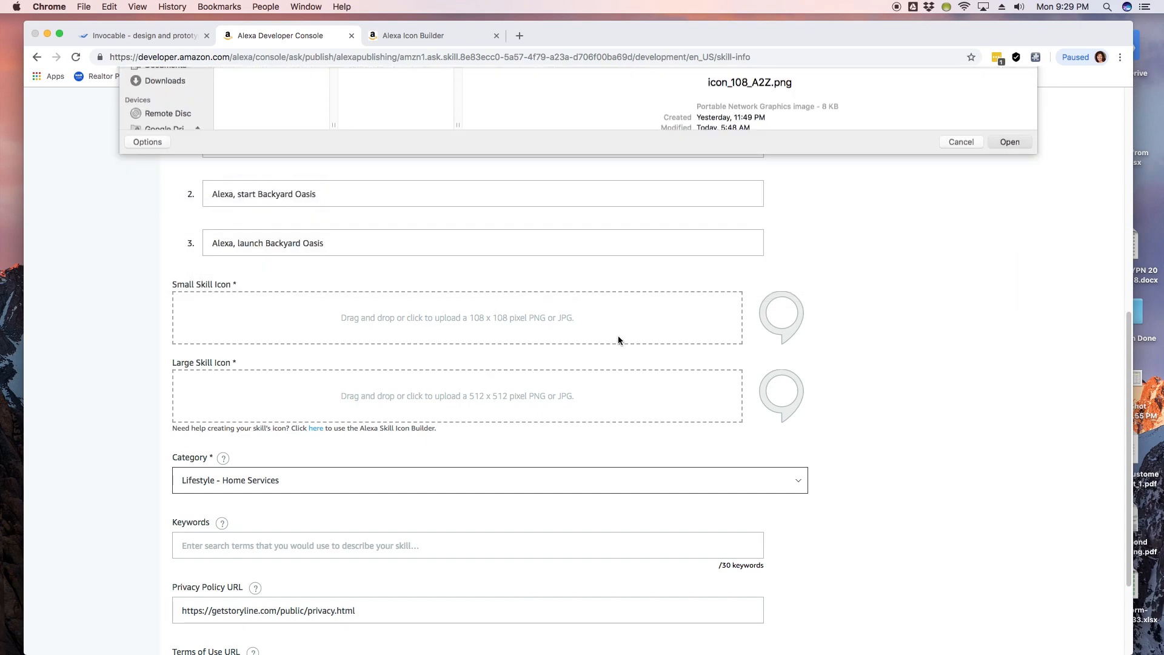
{"action": "left_click", "coordinate": [473, 401]}
{"action": "double_click", "coordinate": [271, 107]}
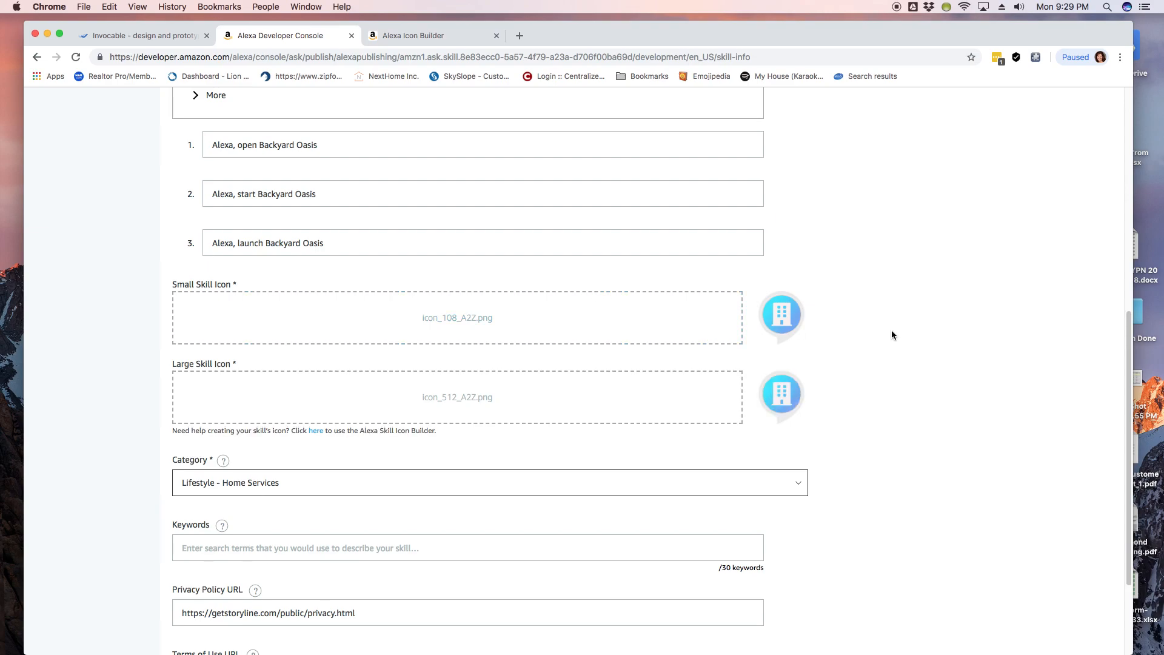
{"action": "scroll", "coordinate": [539, 384], "scroll_direction": "down", "scroll_amount": 5}
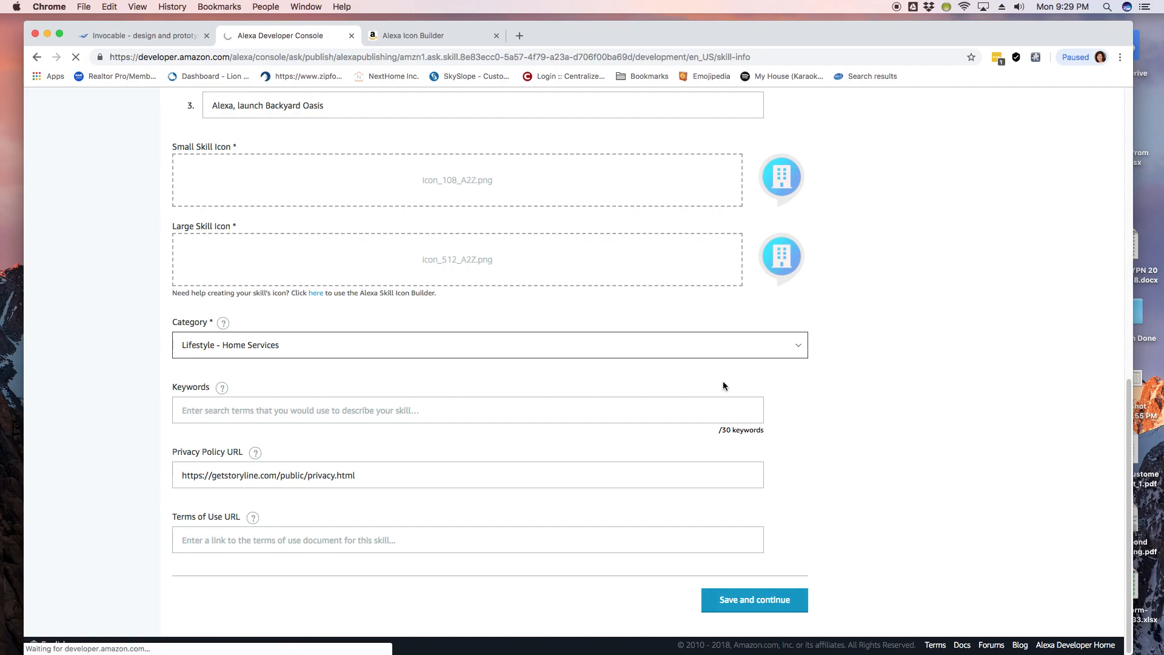
{"action": "scroll", "coordinate": [315, 346], "scroll_direction": "down", "scroll_amount": 2}
{"action": "scroll", "coordinate": [315, 346], "scroll_direction": "down", "scroll_amount": 2}
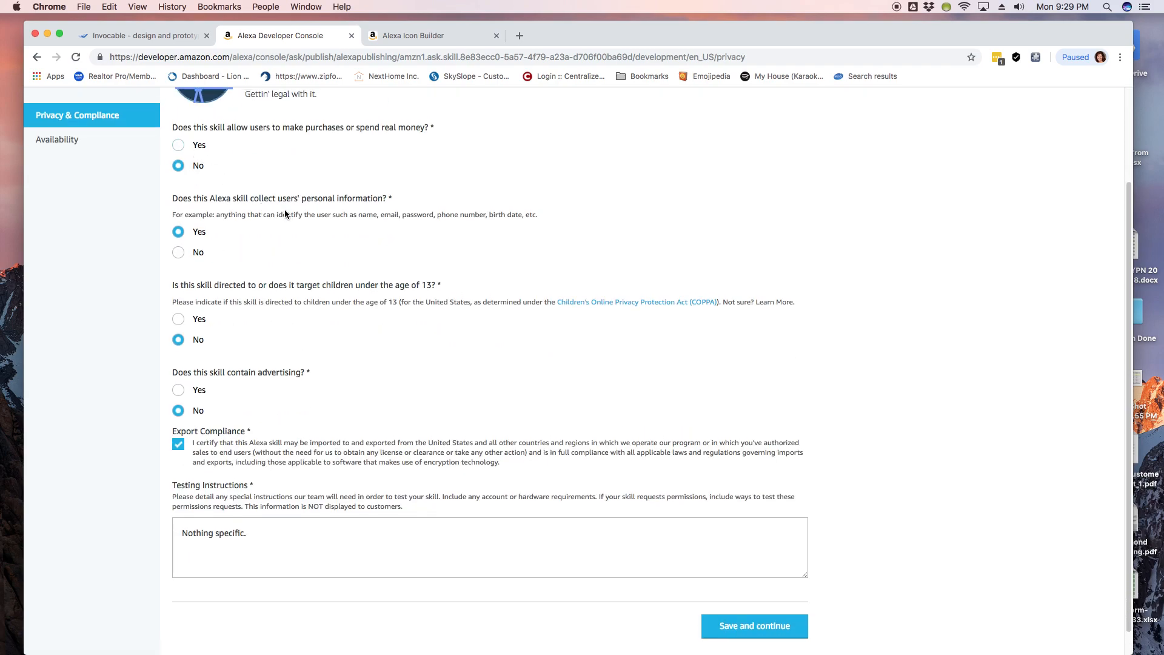
Step: Answer No to collecting users' personal information and save the Privacy & Compliance answers
{"action": "left_click", "coordinate": [191, 254]}
{"action": "scroll", "coordinate": [413, 278], "scroll_direction": "up", "scroll_amount": 1}
{"action": "scroll", "coordinate": [434, 282], "scroll_direction": "up", "scroll_amount": 1}
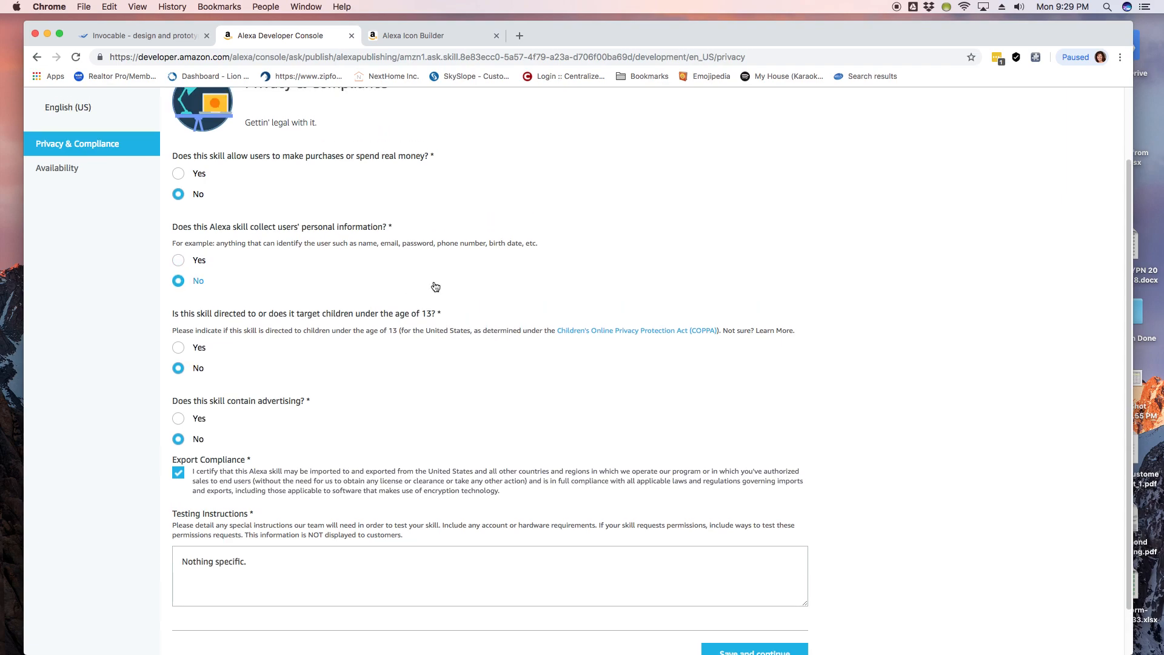
{"action": "scroll", "coordinate": [435, 287], "scroll_direction": "up", "scroll_amount": 1}
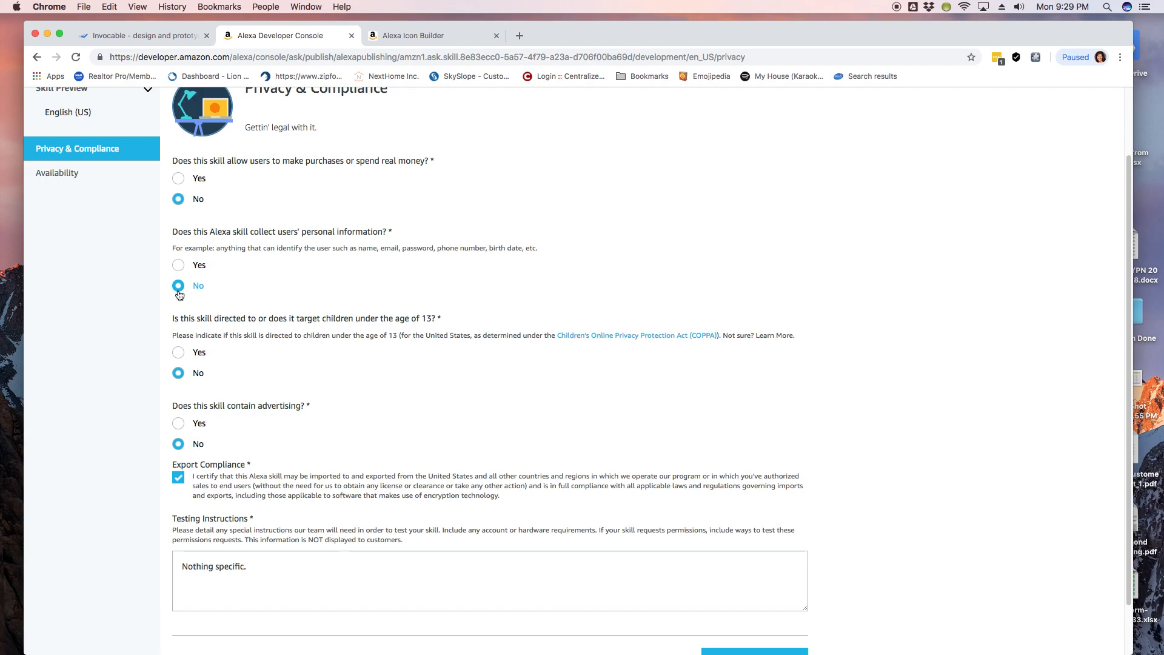
{"action": "scroll", "coordinate": [300, 298], "scroll_direction": "down", "scroll_amount": 2}
{"action": "left_click", "coordinate": [753, 603]}
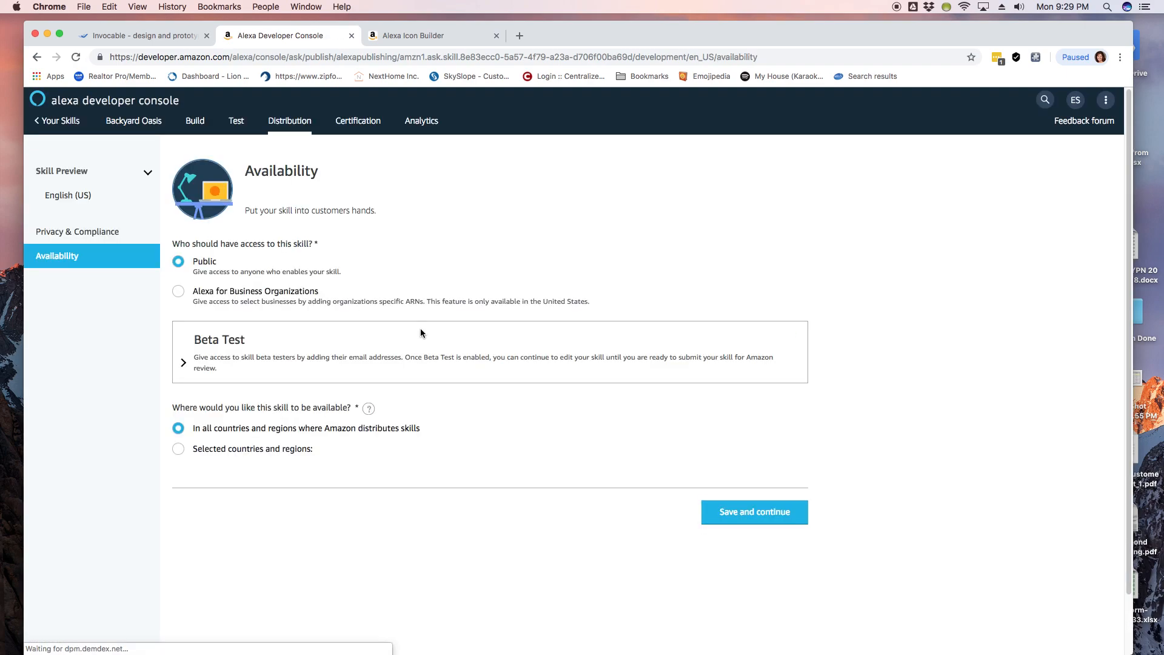
Step: Confirm zero validation errors under Certification, open the Test simulator, then switch to Invocable
{"action": "left_click", "coordinate": [363, 129]}
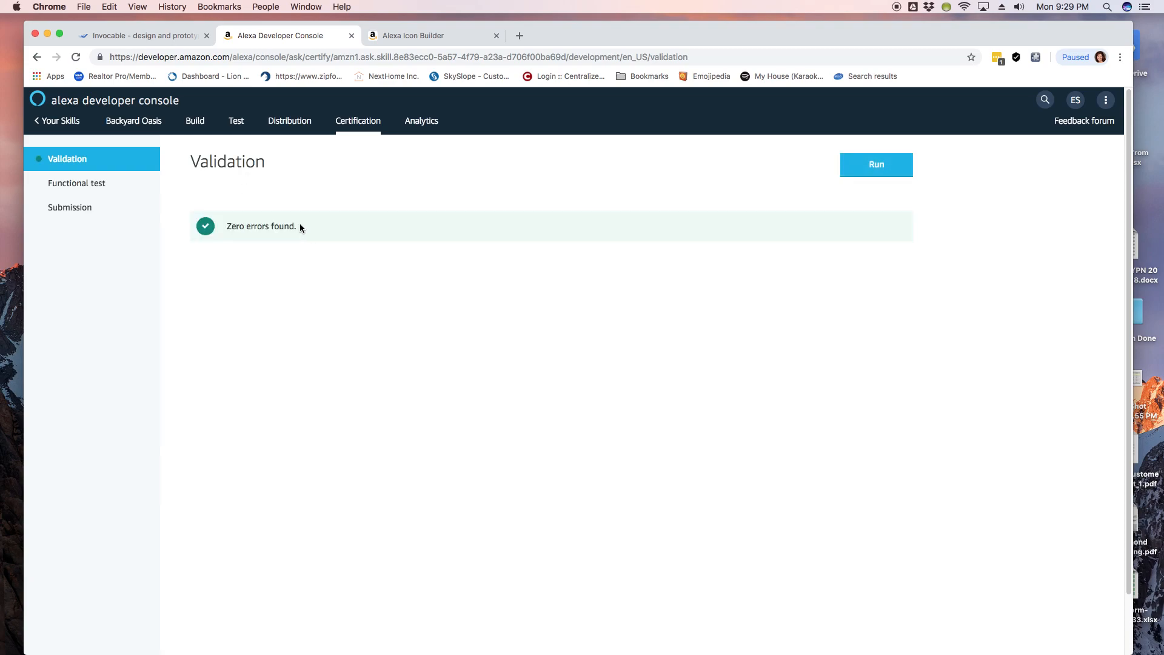
{"action": "left_click", "coordinate": [194, 121]}
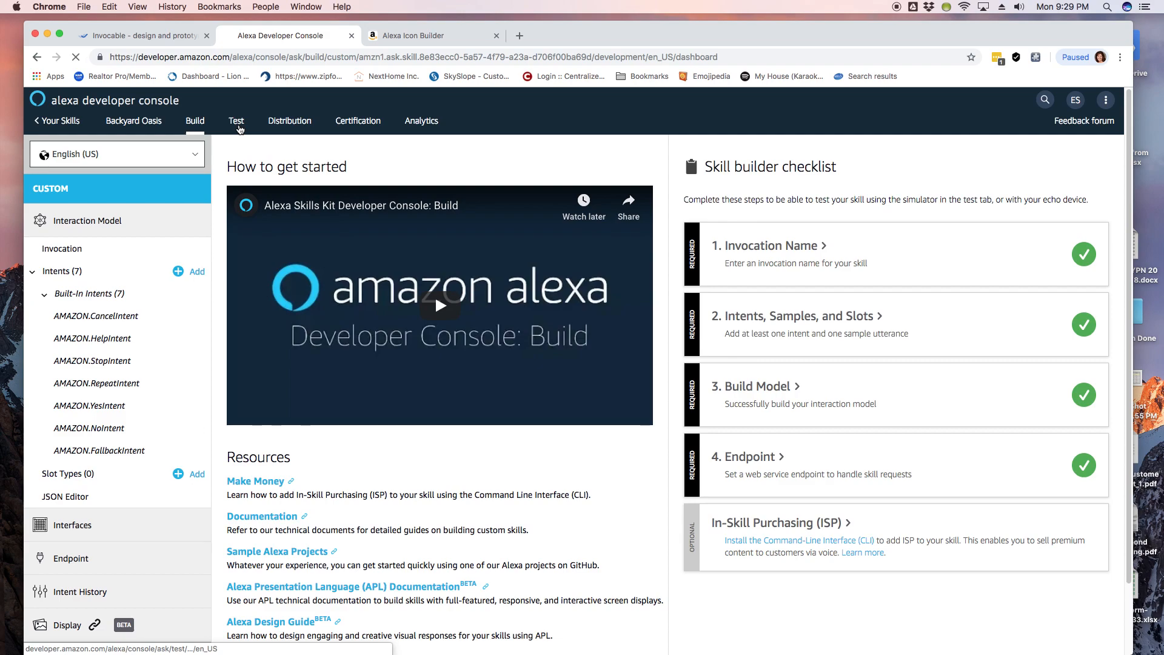
{"action": "left_click", "coordinate": [238, 126]}
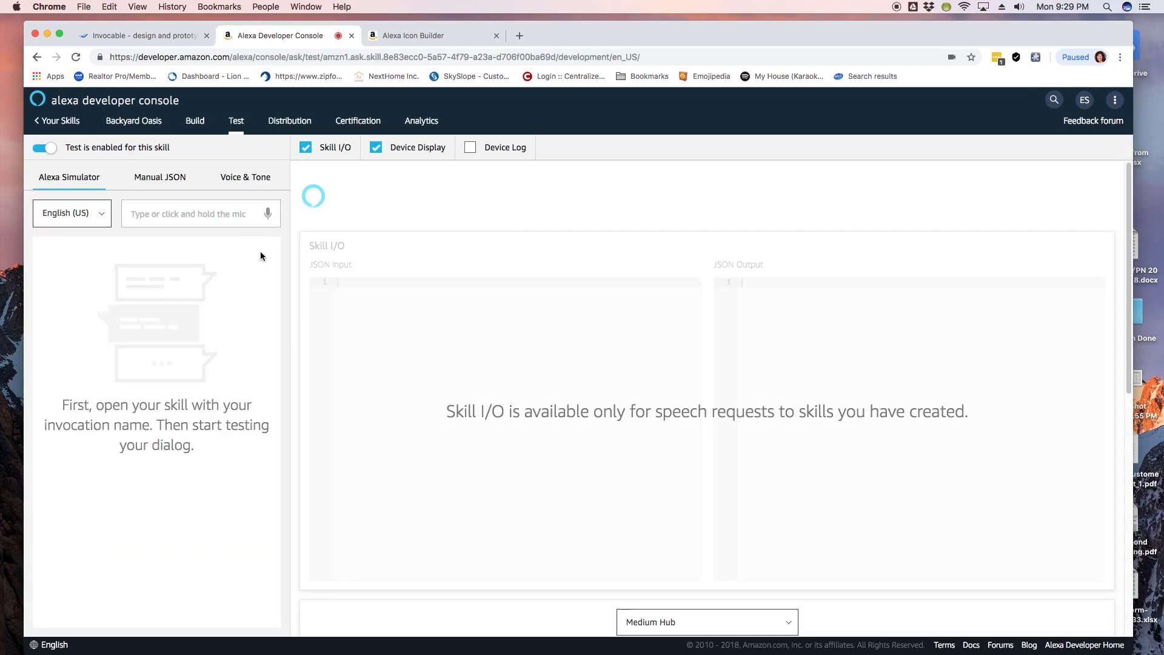
{"action": "left_click", "coordinate": [149, 43]}
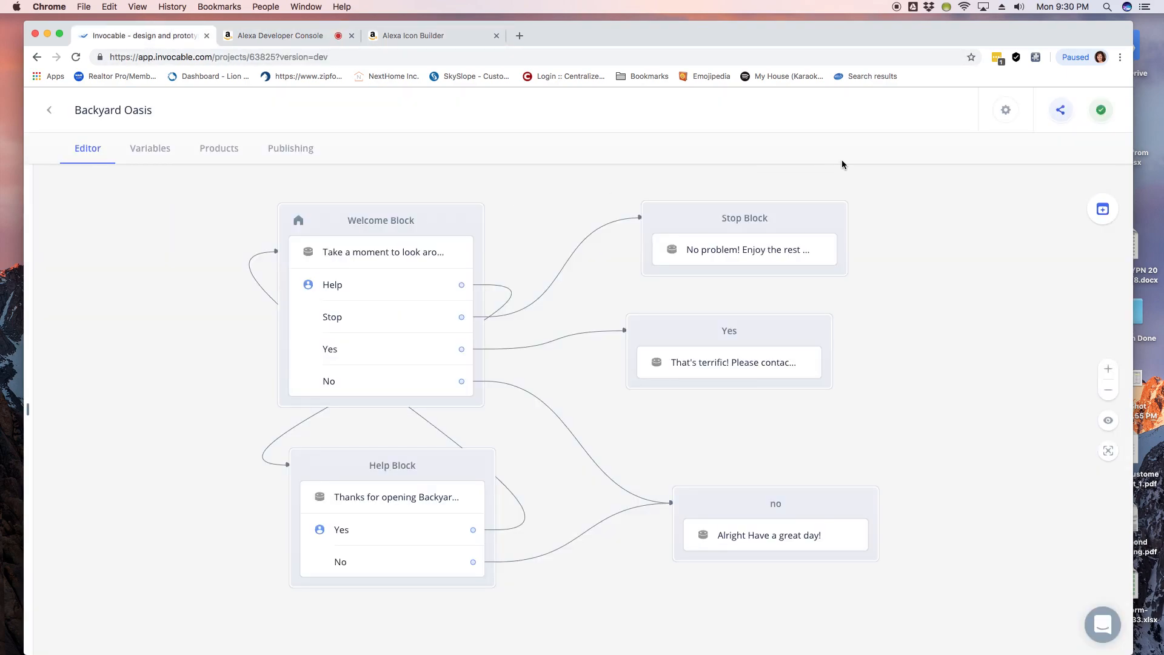
Step: Confirm in Skill Settings that the invocation name is Backyard Oasis, then return to the simulator
{"action": "left_click", "coordinate": [1006, 110]}
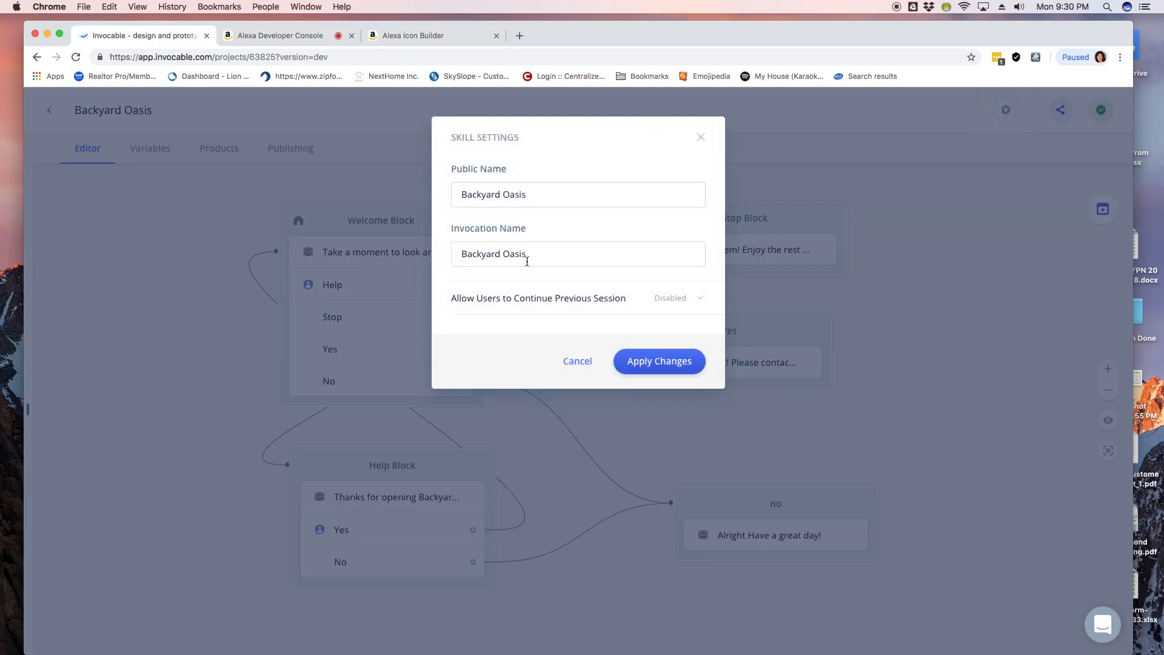
{"action": "left_click", "coordinate": [305, 43]}
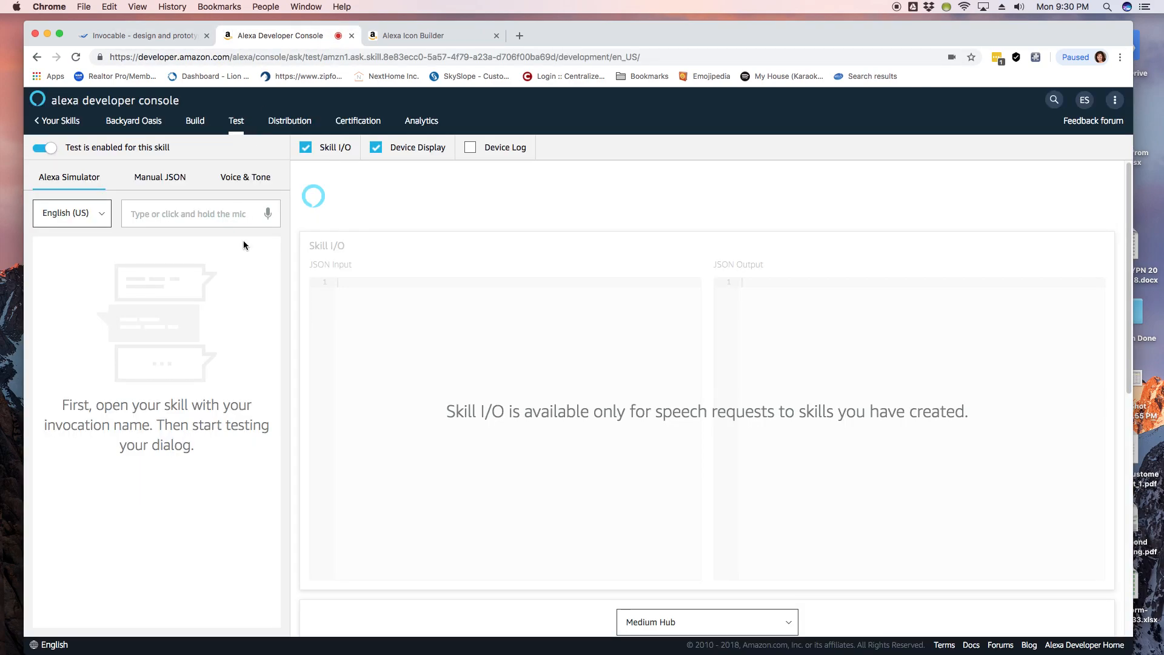
Step: Say "launch backyard oasis" in the simulator and get the backyard welcome tour response
{"action": "left_click", "coordinate": [268, 216]}
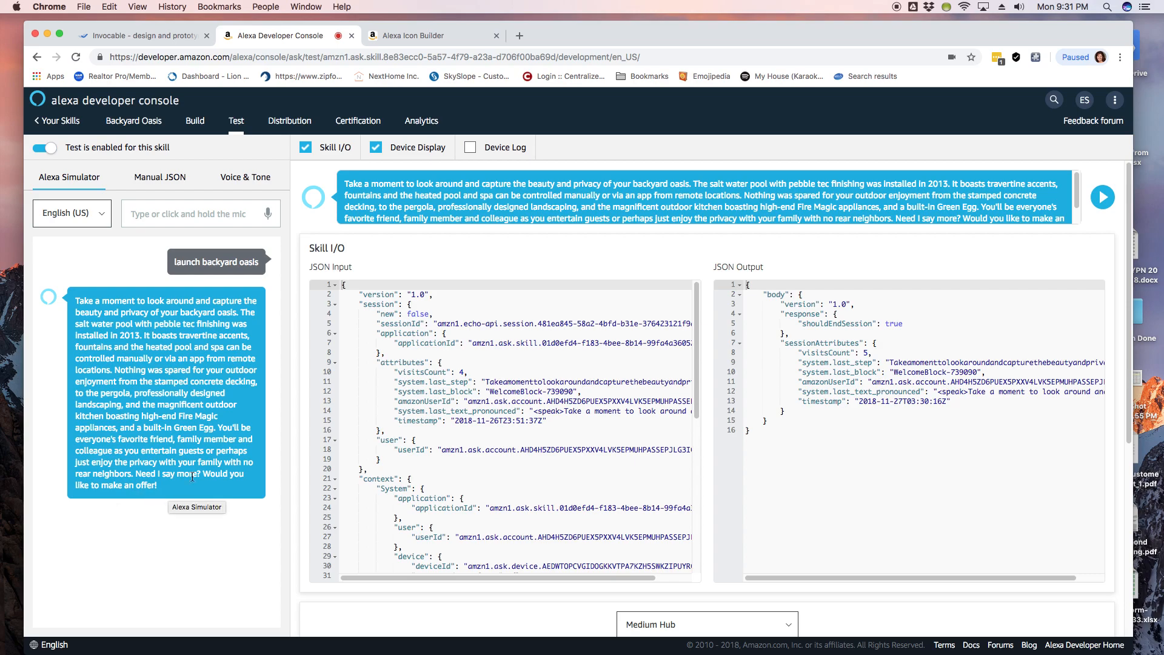
Step: Cancel Skill Settings, review the Welcome Block's opening message, then view the simulator's Skill I/O JSON
{"action": "left_click", "coordinate": [158, 37]}
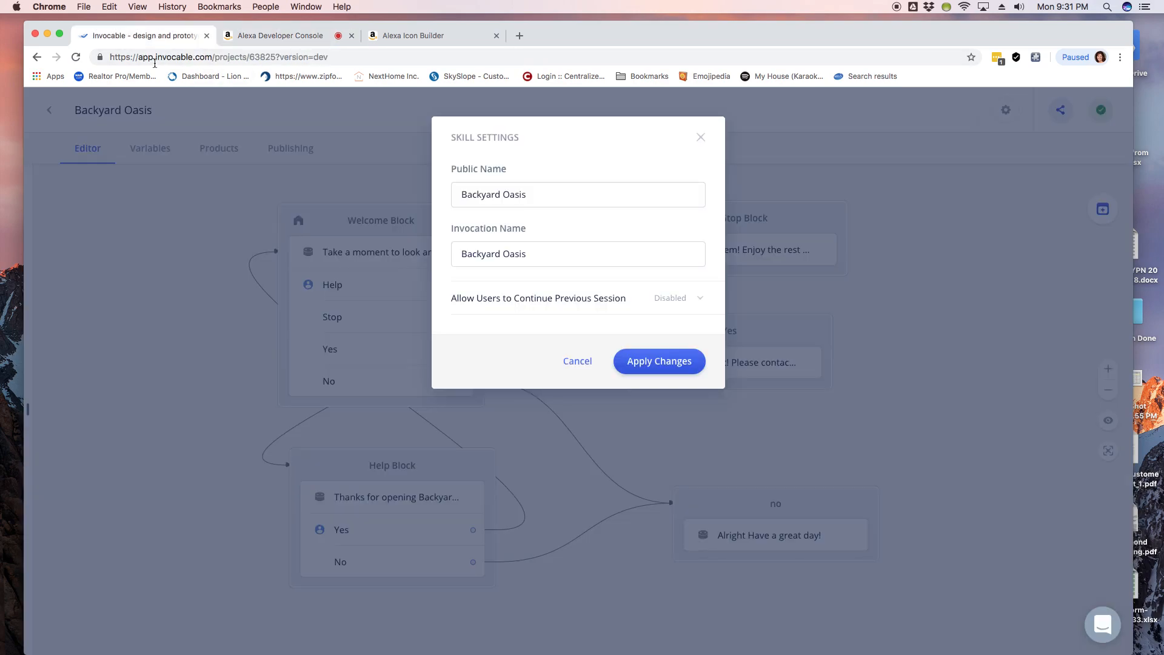
{"action": "left_click", "coordinate": [701, 138]}
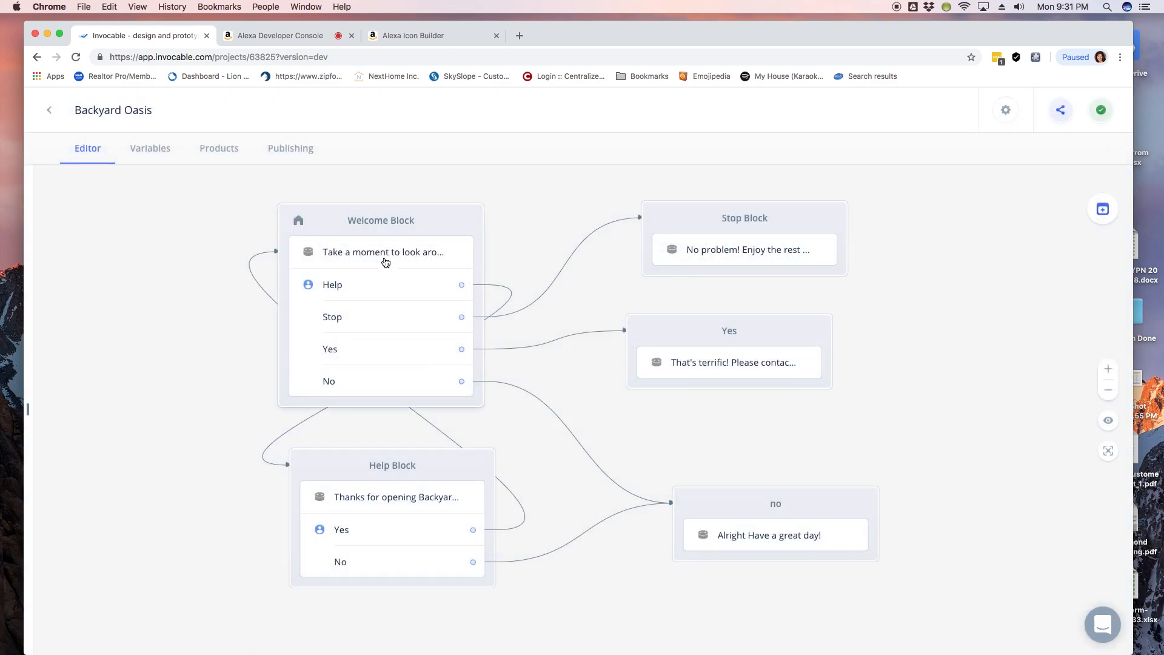
{"action": "left_click", "coordinate": [383, 261]}
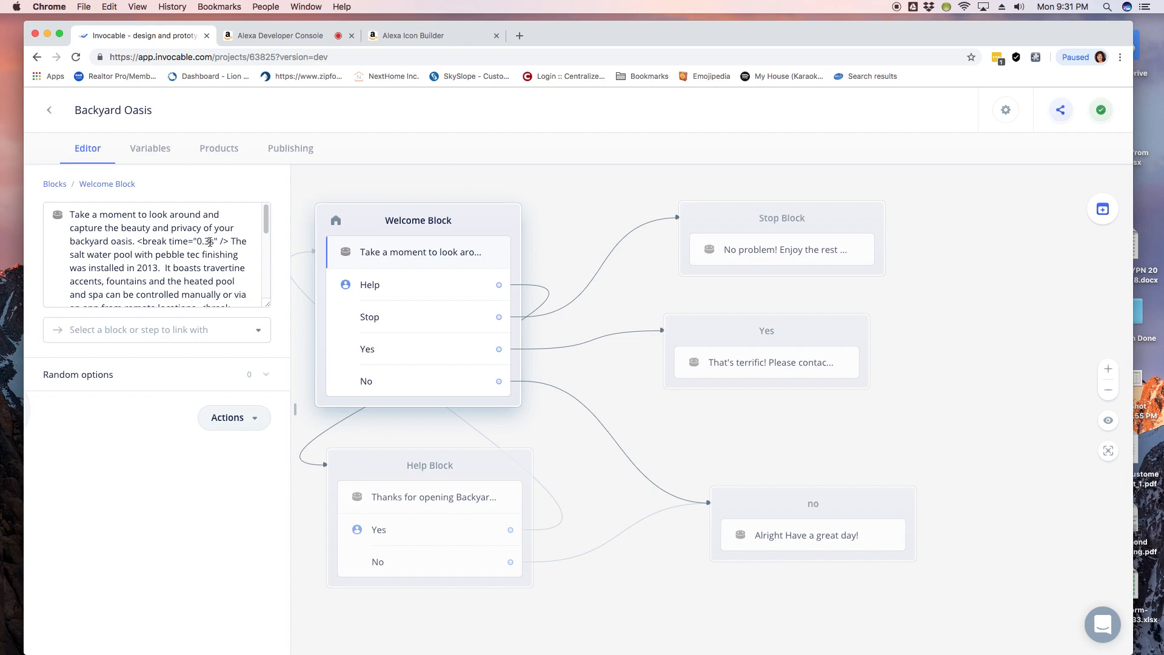
{"action": "scroll", "coordinate": [213, 255], "scroll_direction": "down", "scroll_amount": 3}
{"action": "scroll", "coordinate": [213, 255], "scroll_direction": "up", "scroll_amount": 3}
{"action": "left_click", "coordinate": [280, 36]}
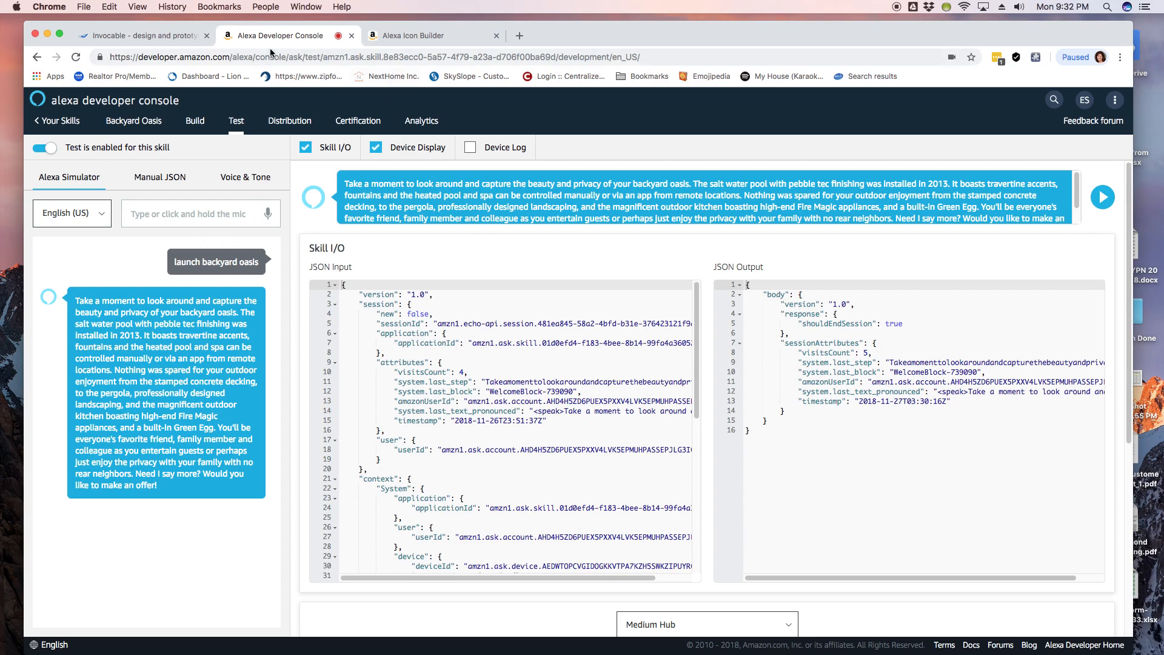
Step: Return from the Backyard Oasis flow to the Feature Examples dashboard and close the Alexa Icon Builder tab
{"action": "left_click", "coordinate": [188, 38]}
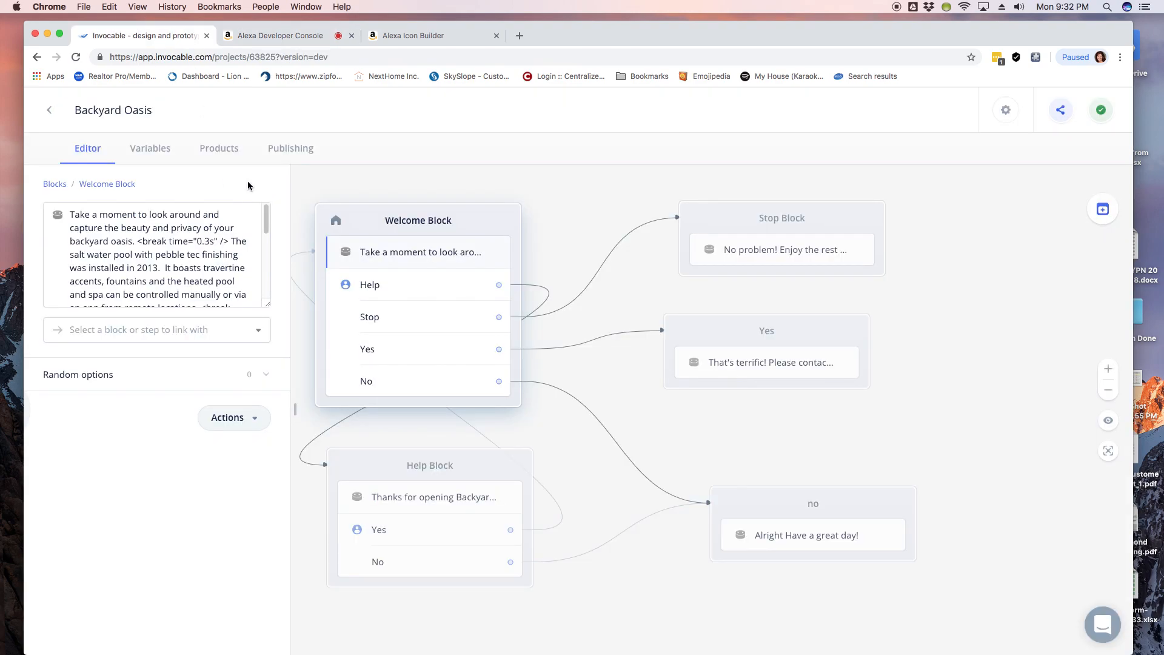
{"action": "left_click", "coordinate": [50, 111]}
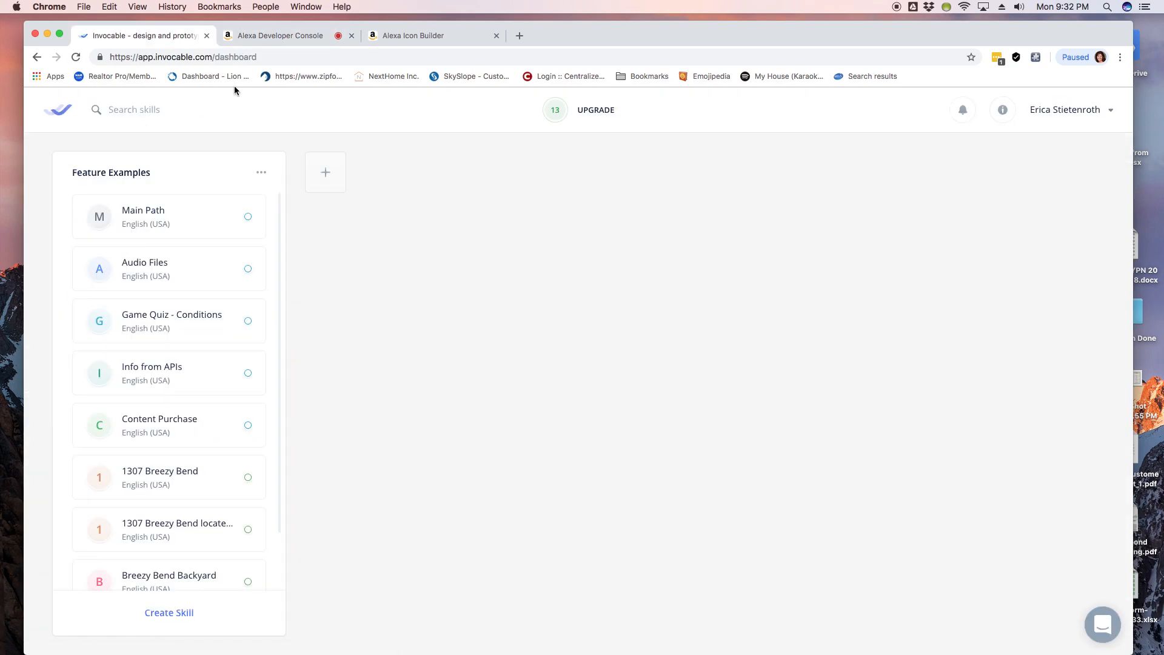
{"action": "left_click", "coordinate": [450, 36]}
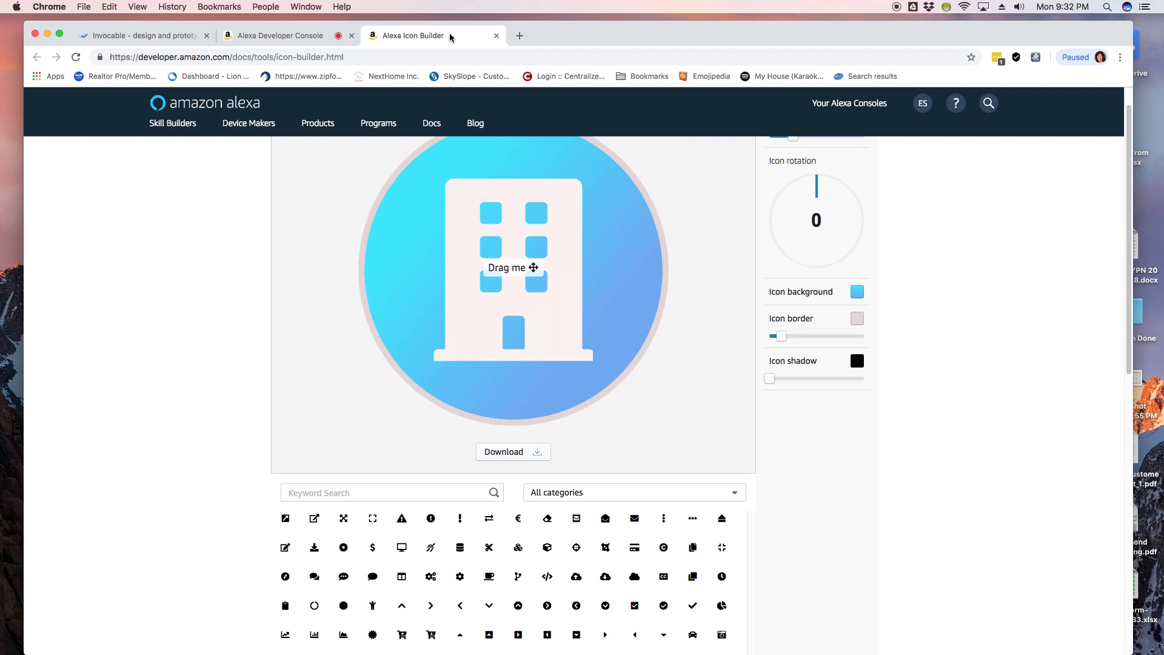
{"action": "left_click", "coordinate": [496, 35]}
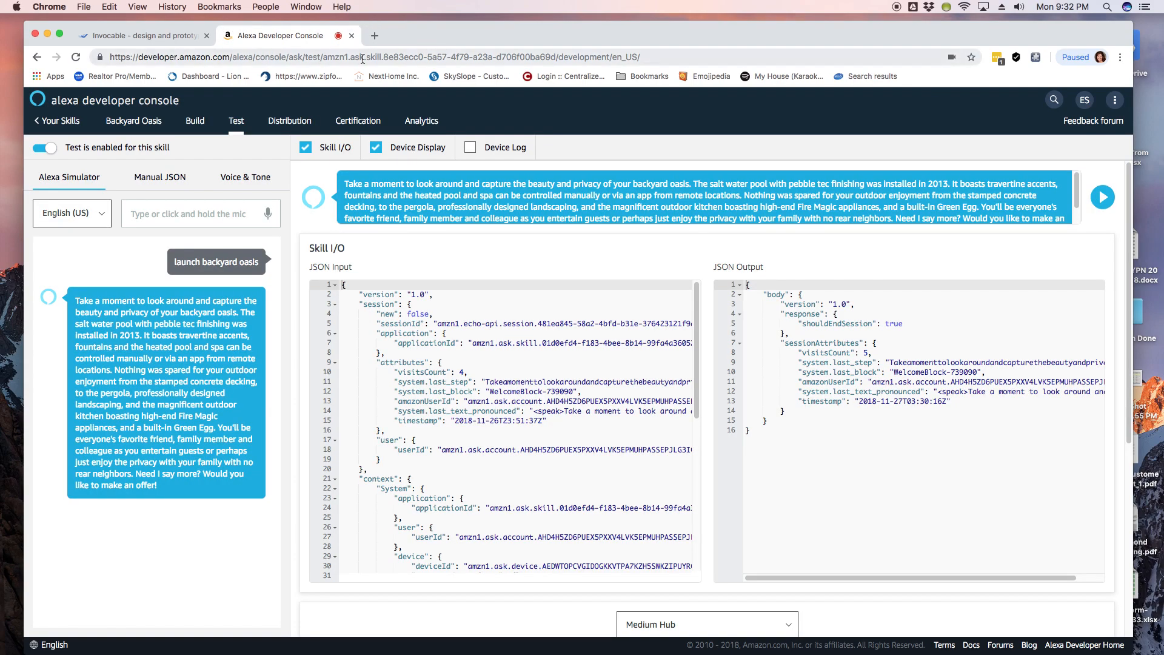
{"action": "left_click", "coordinate": [139, 36]}
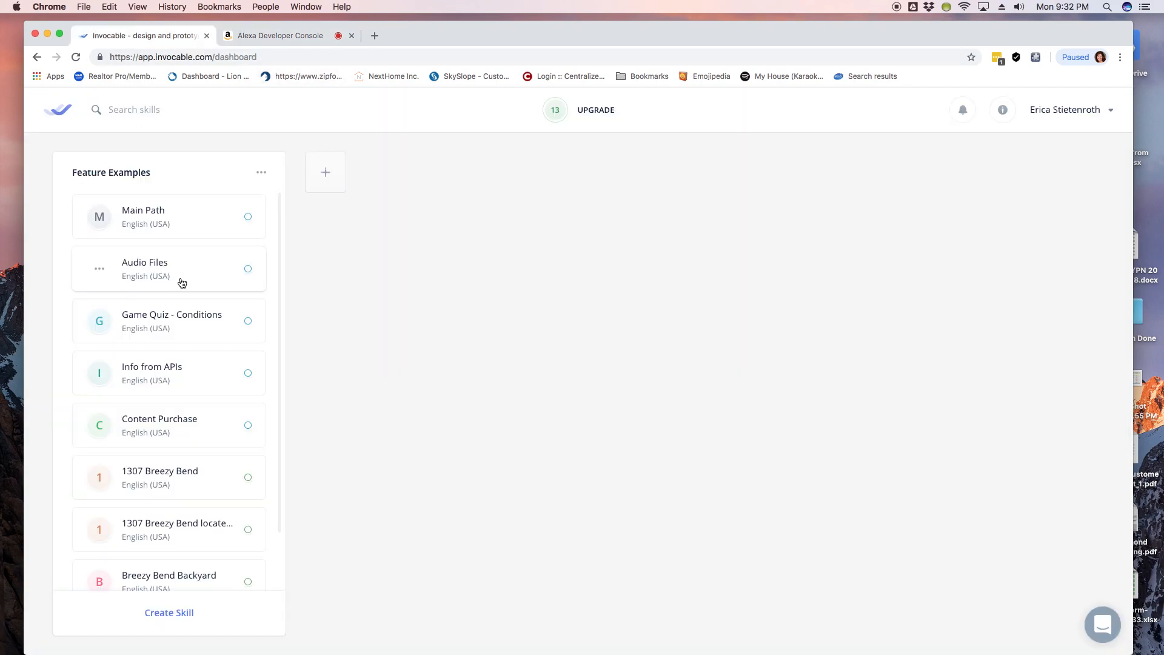
{"action": "scroll", "coordinate": [180, 282], "scroll_direction": "down", "scroll_amount": 2}
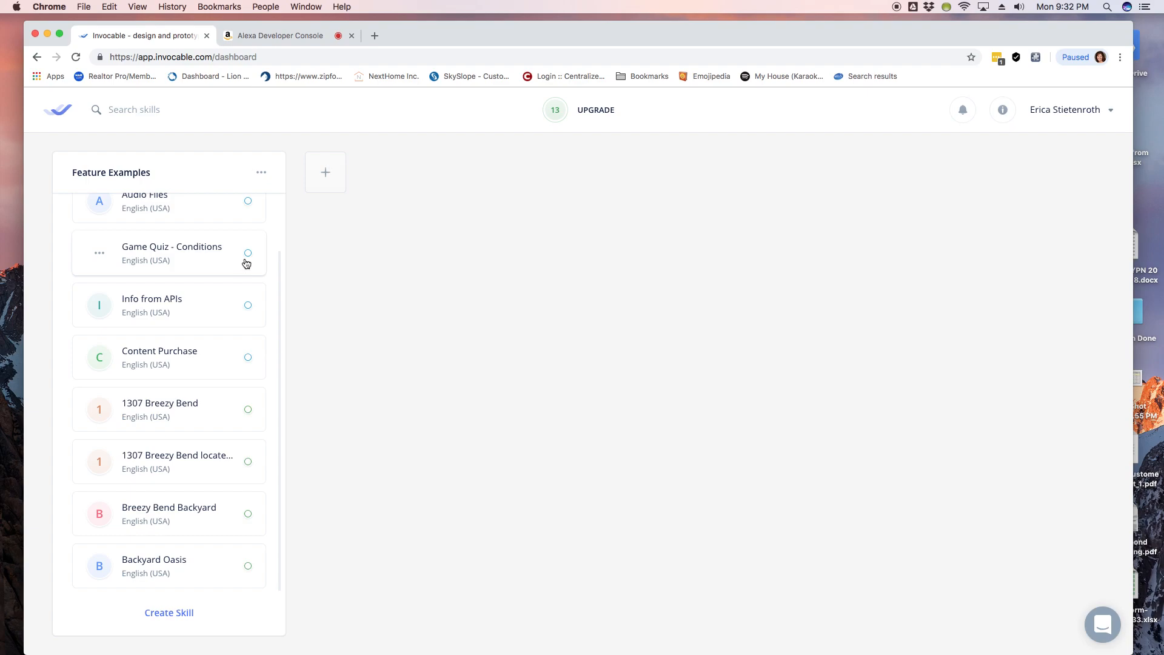
{"action": "scroll", "coordinate": [226, 270], "scroll_direction": "up", "scroll_amount": 2}
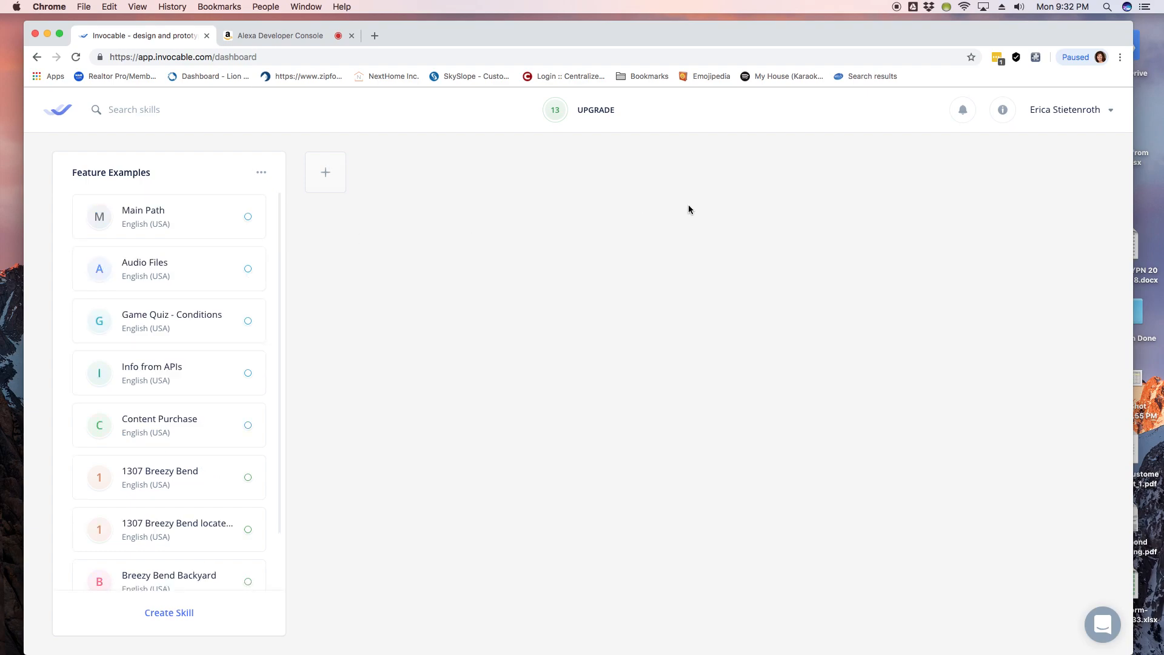